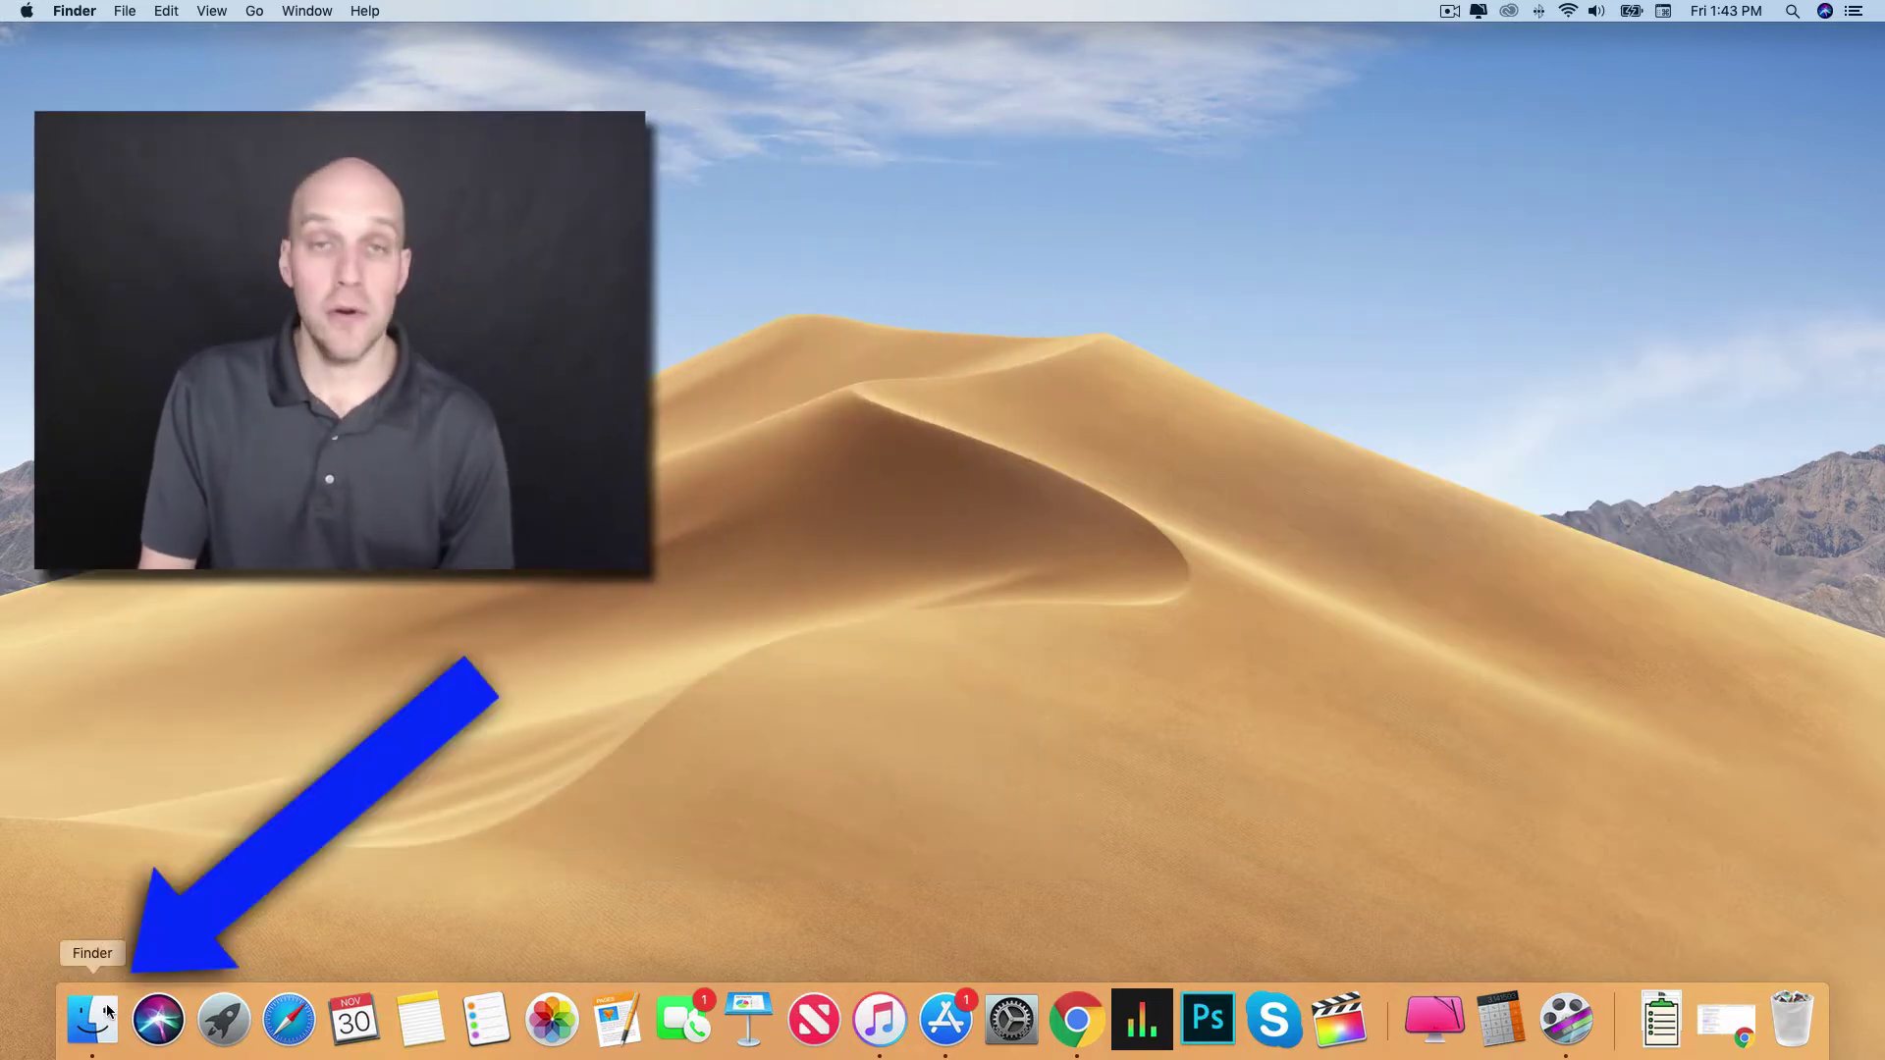
Open a Finder window on the Desktop and group its files by Kind
{"action": "left_click", "coordinate": [108, 1012]}
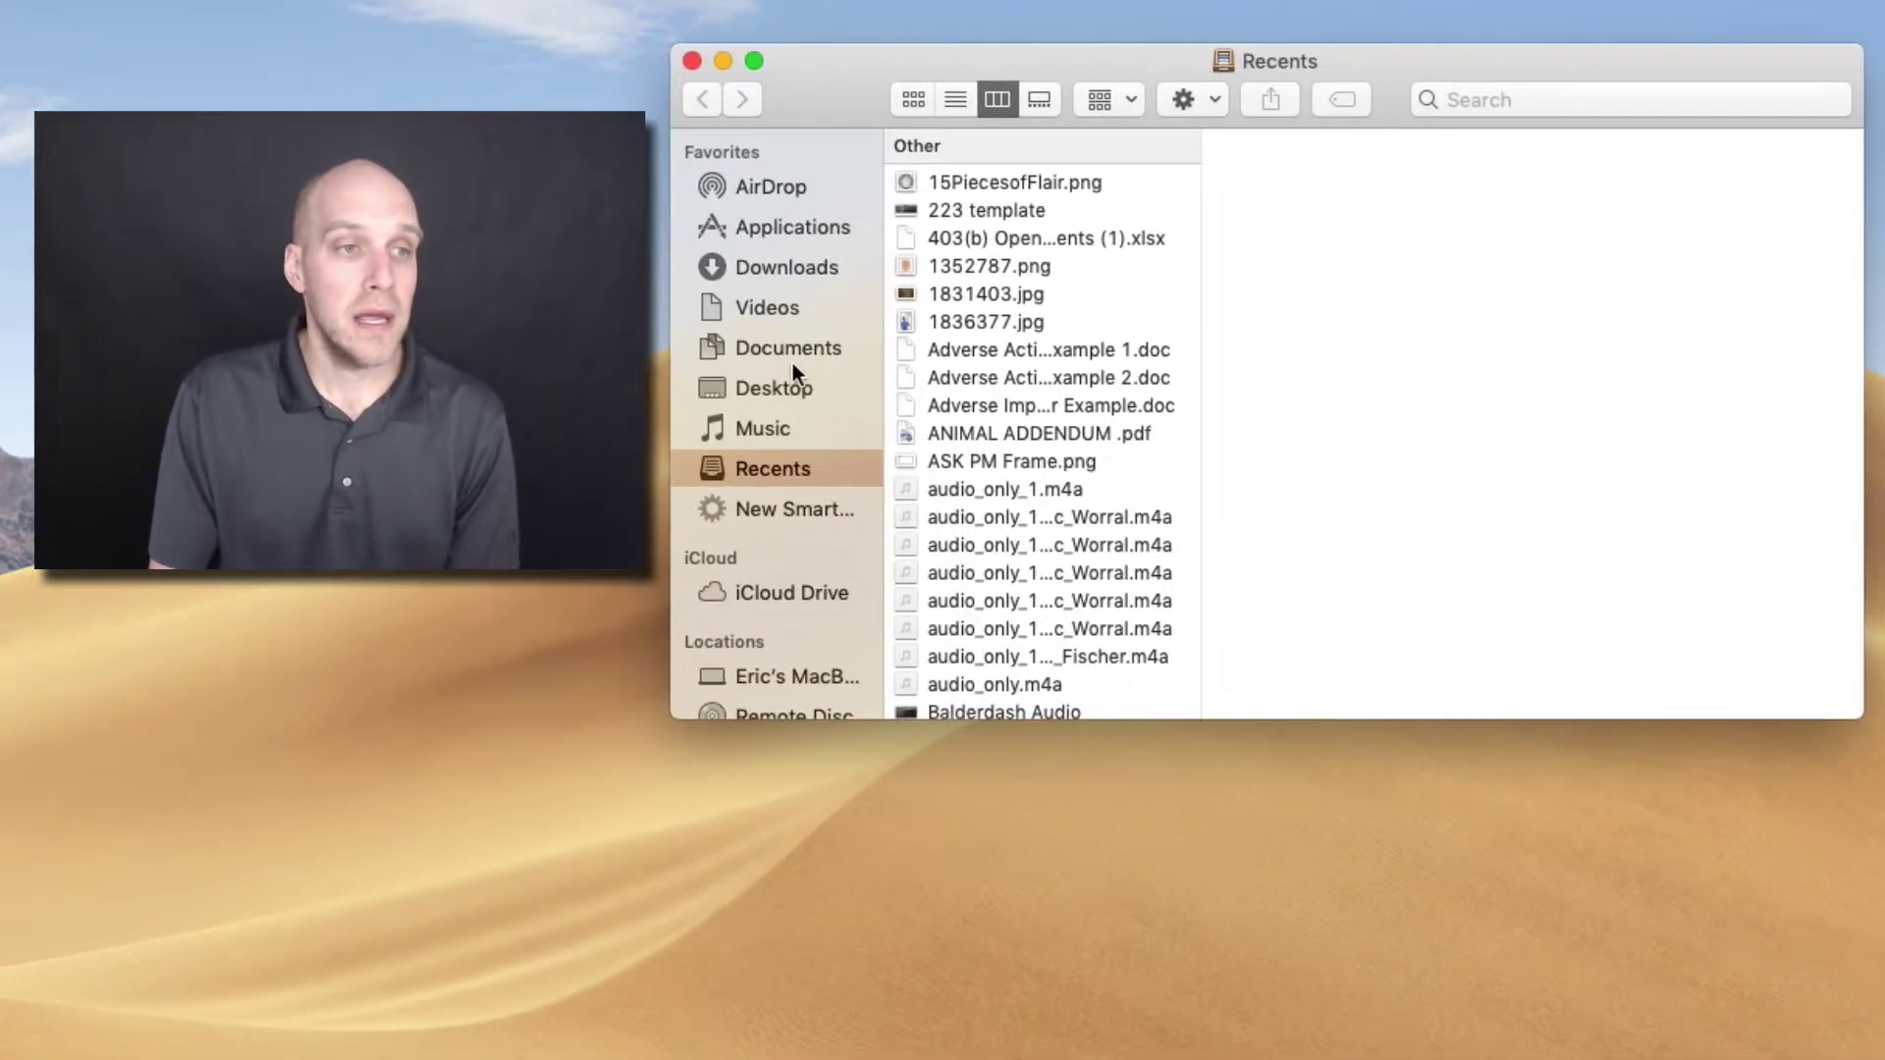
{"action": "left_click", "coordinate": [611, 440]}
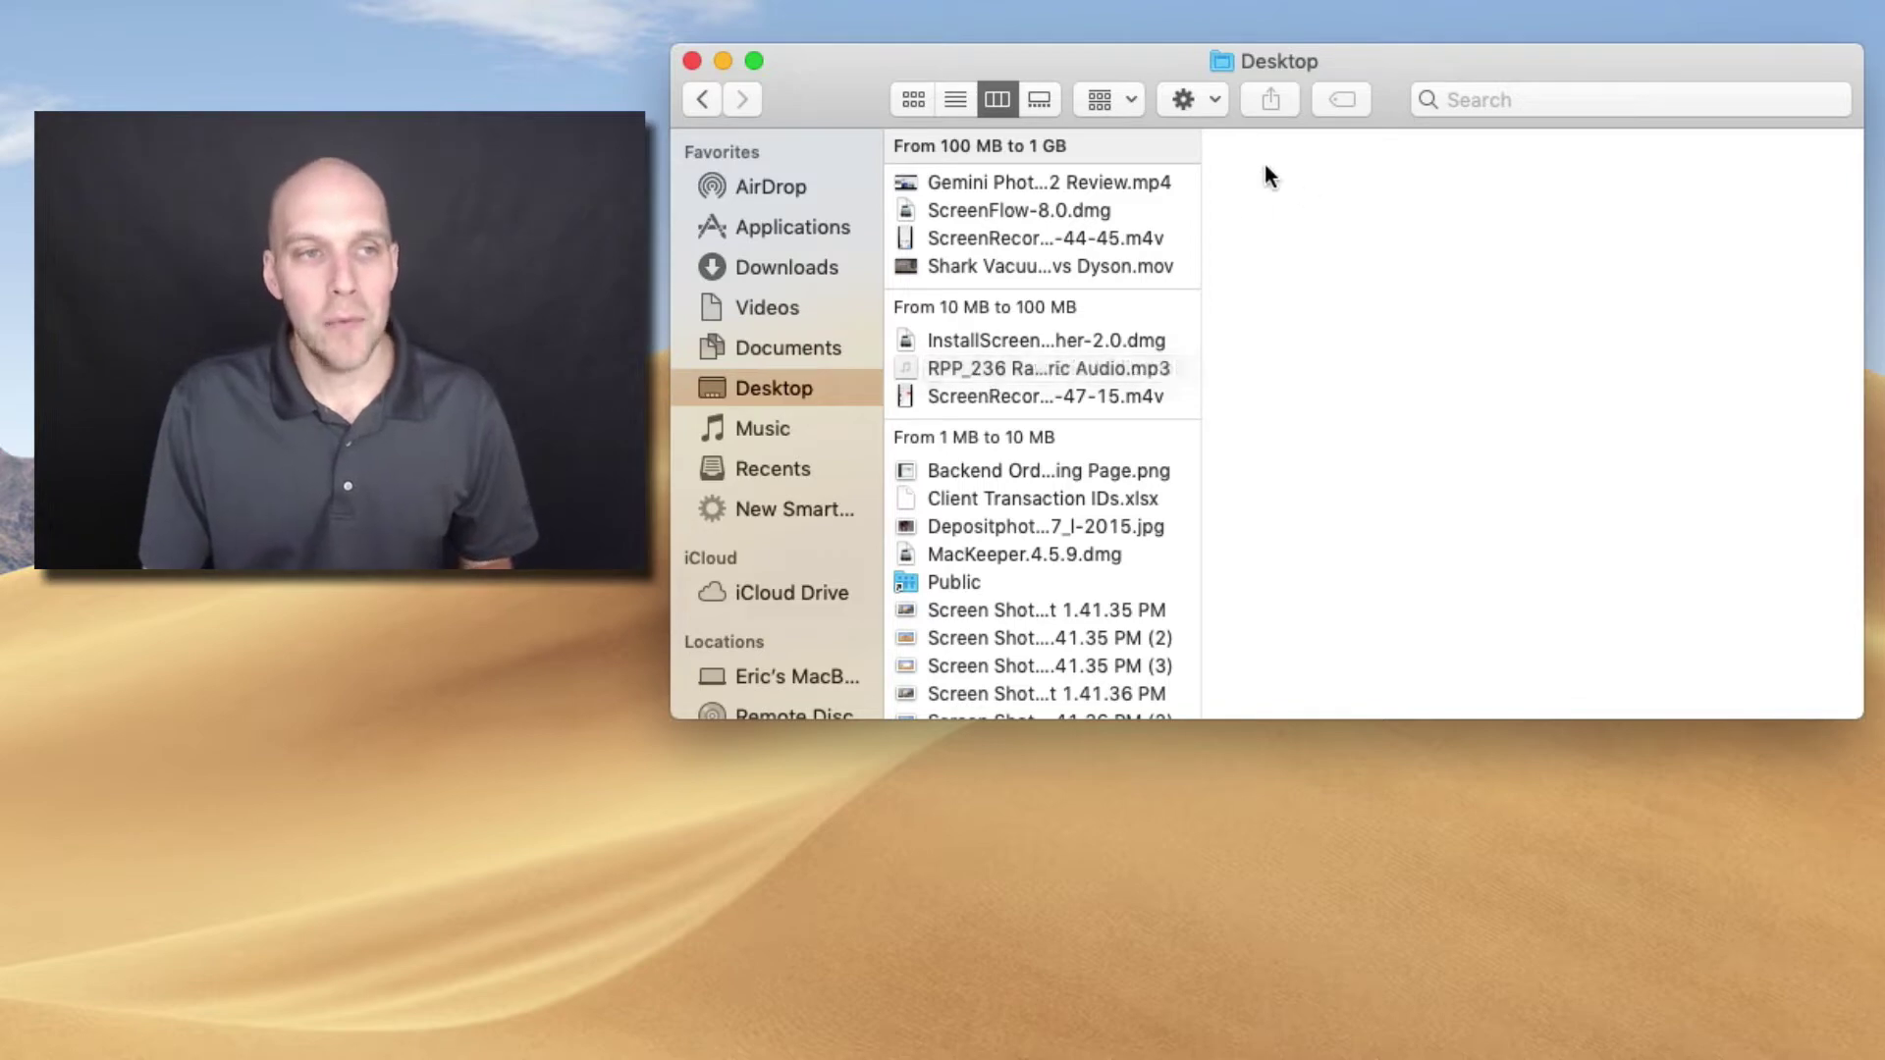
{"action": "left_click", "coordinate": [1214, 98]}
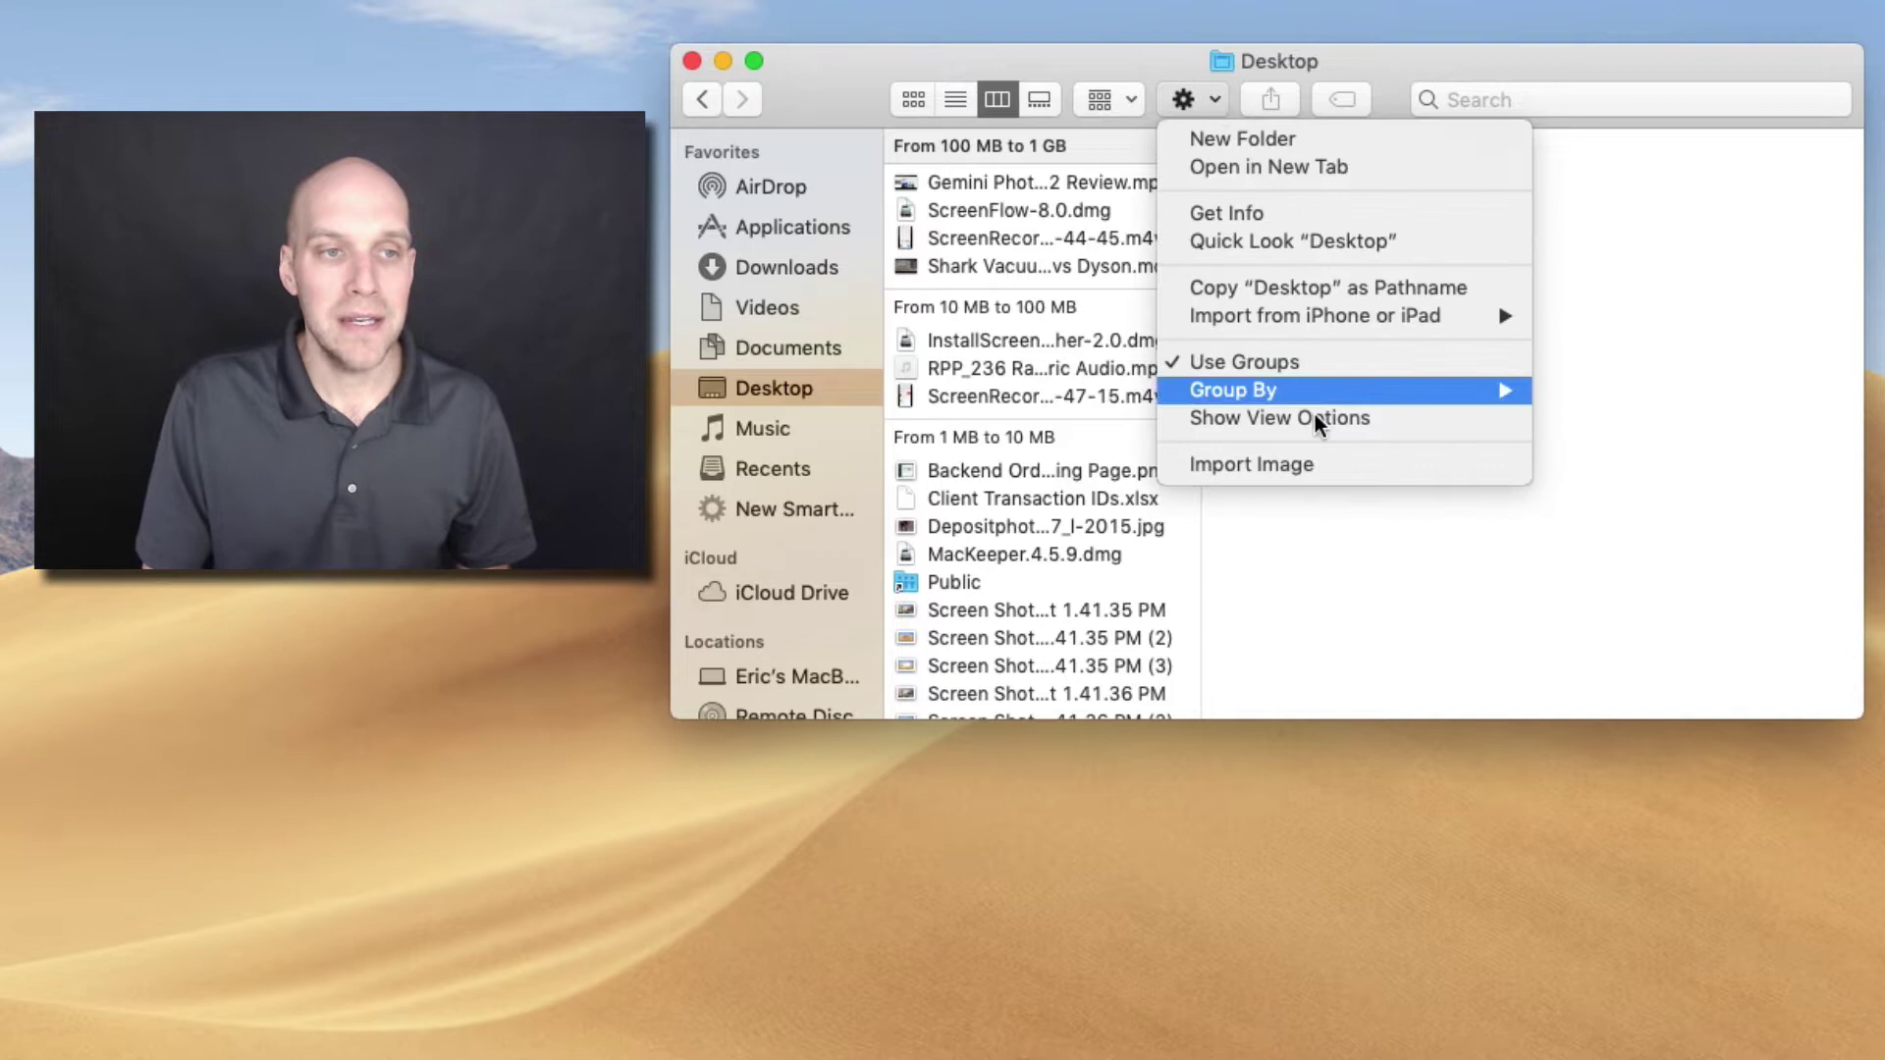
{"action": "mouse_move", "coordinate": [1406, 395]}
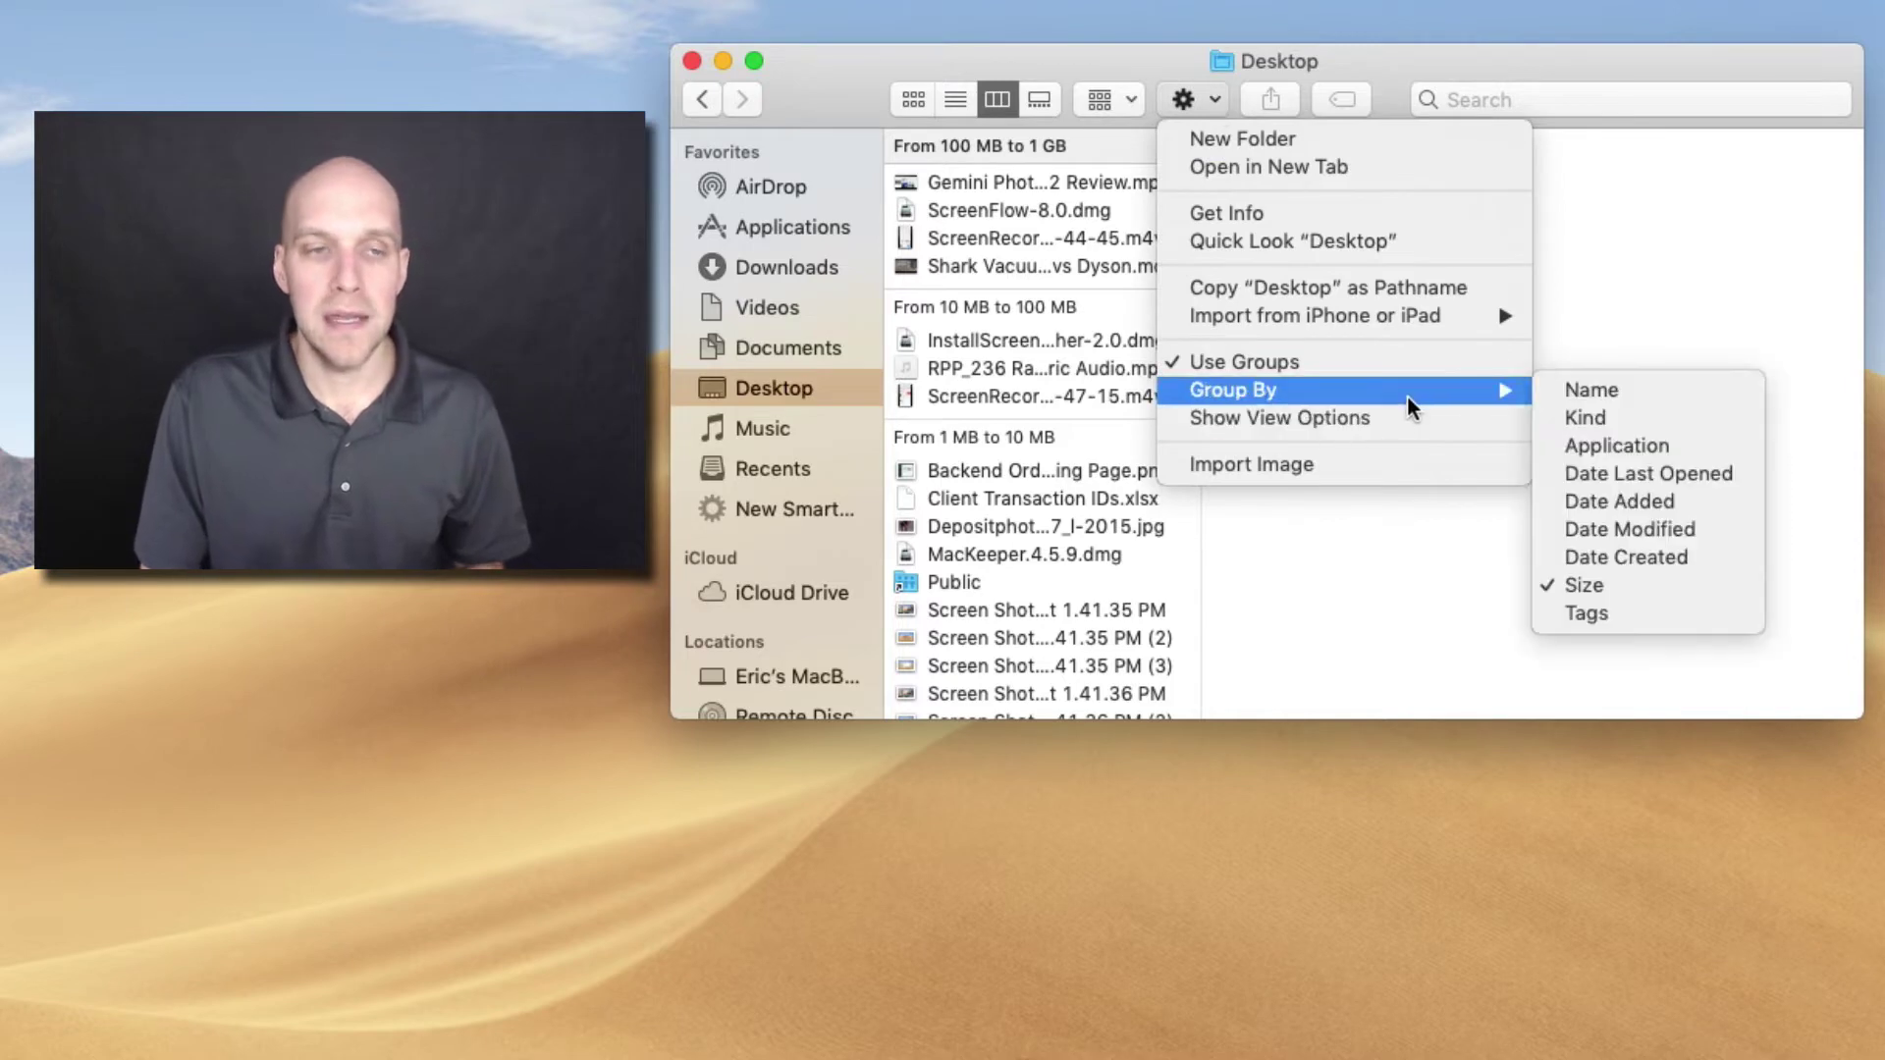
{"action": "left_click", "coordinate": [1695, 421]}
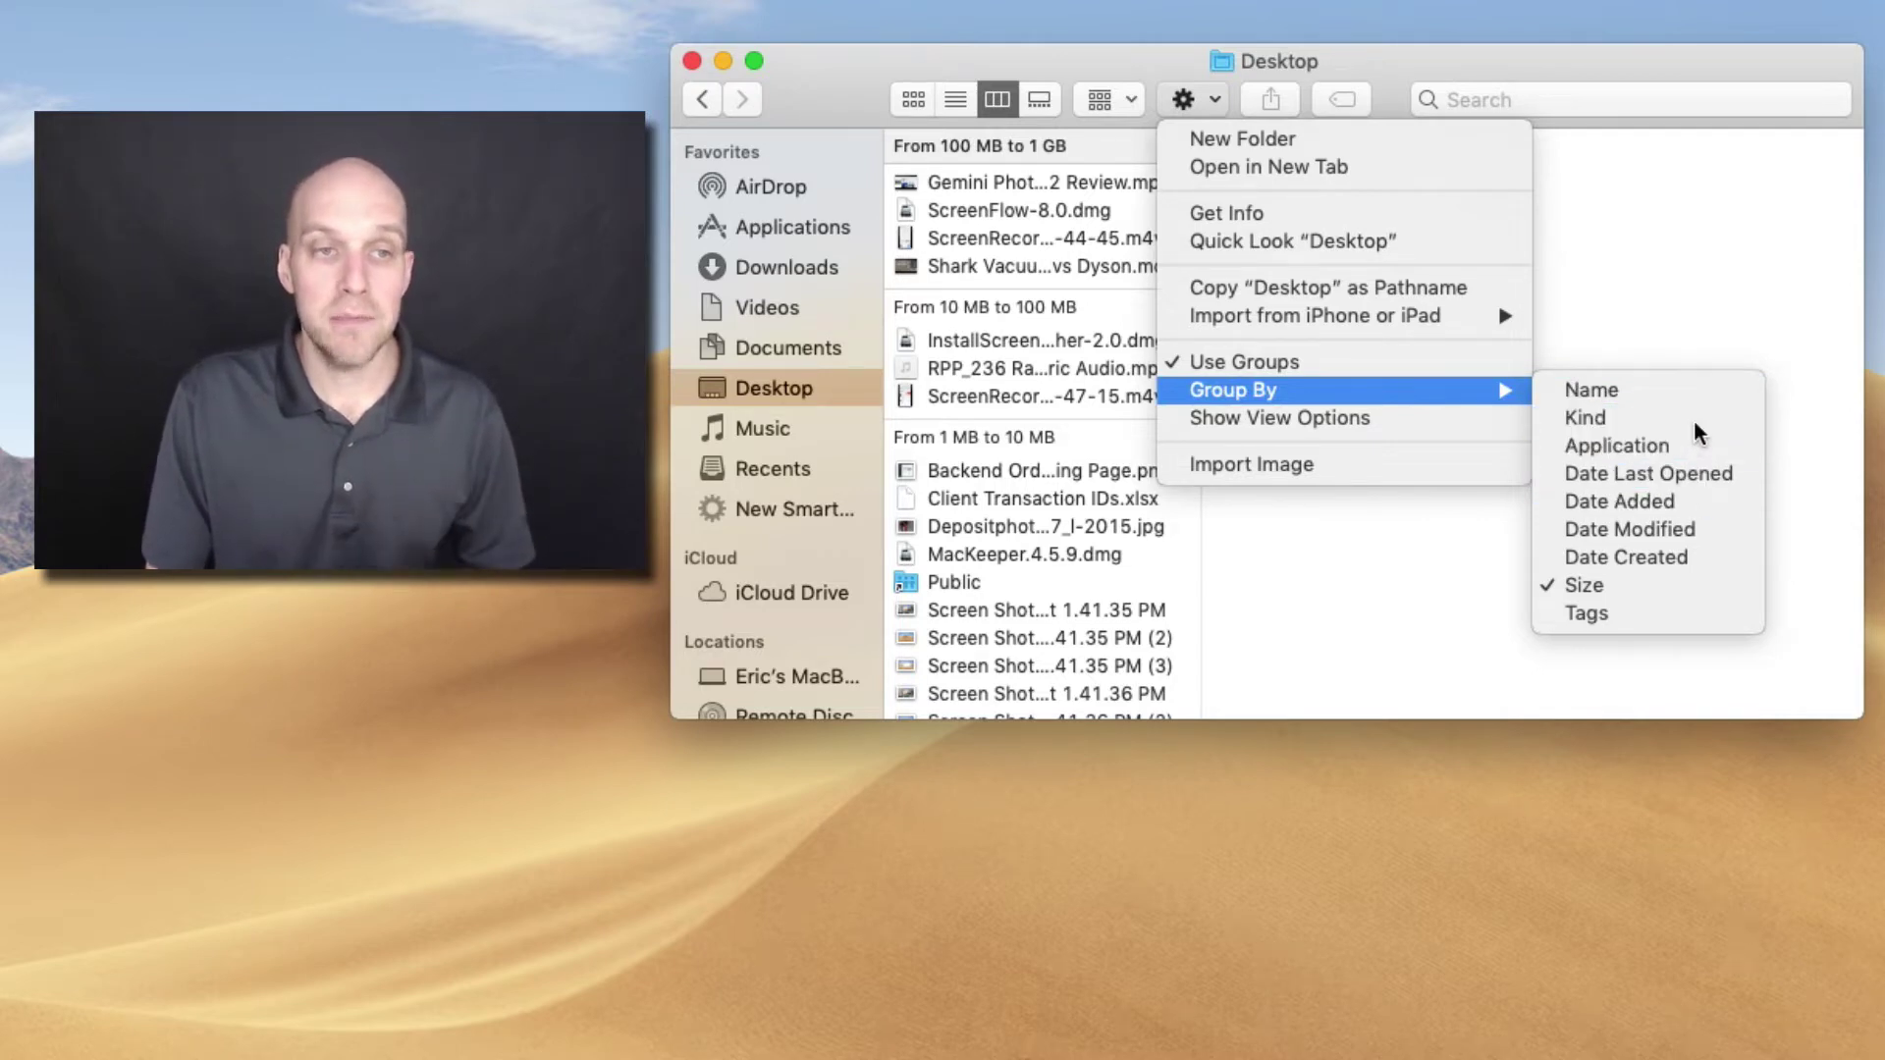
Preview Office.jpg and Office copy.jpg on the Desktop
{"action": "scroll", "coordinate": [1147, 532], "scroll_direction": "down", "scroll_amount": 8}
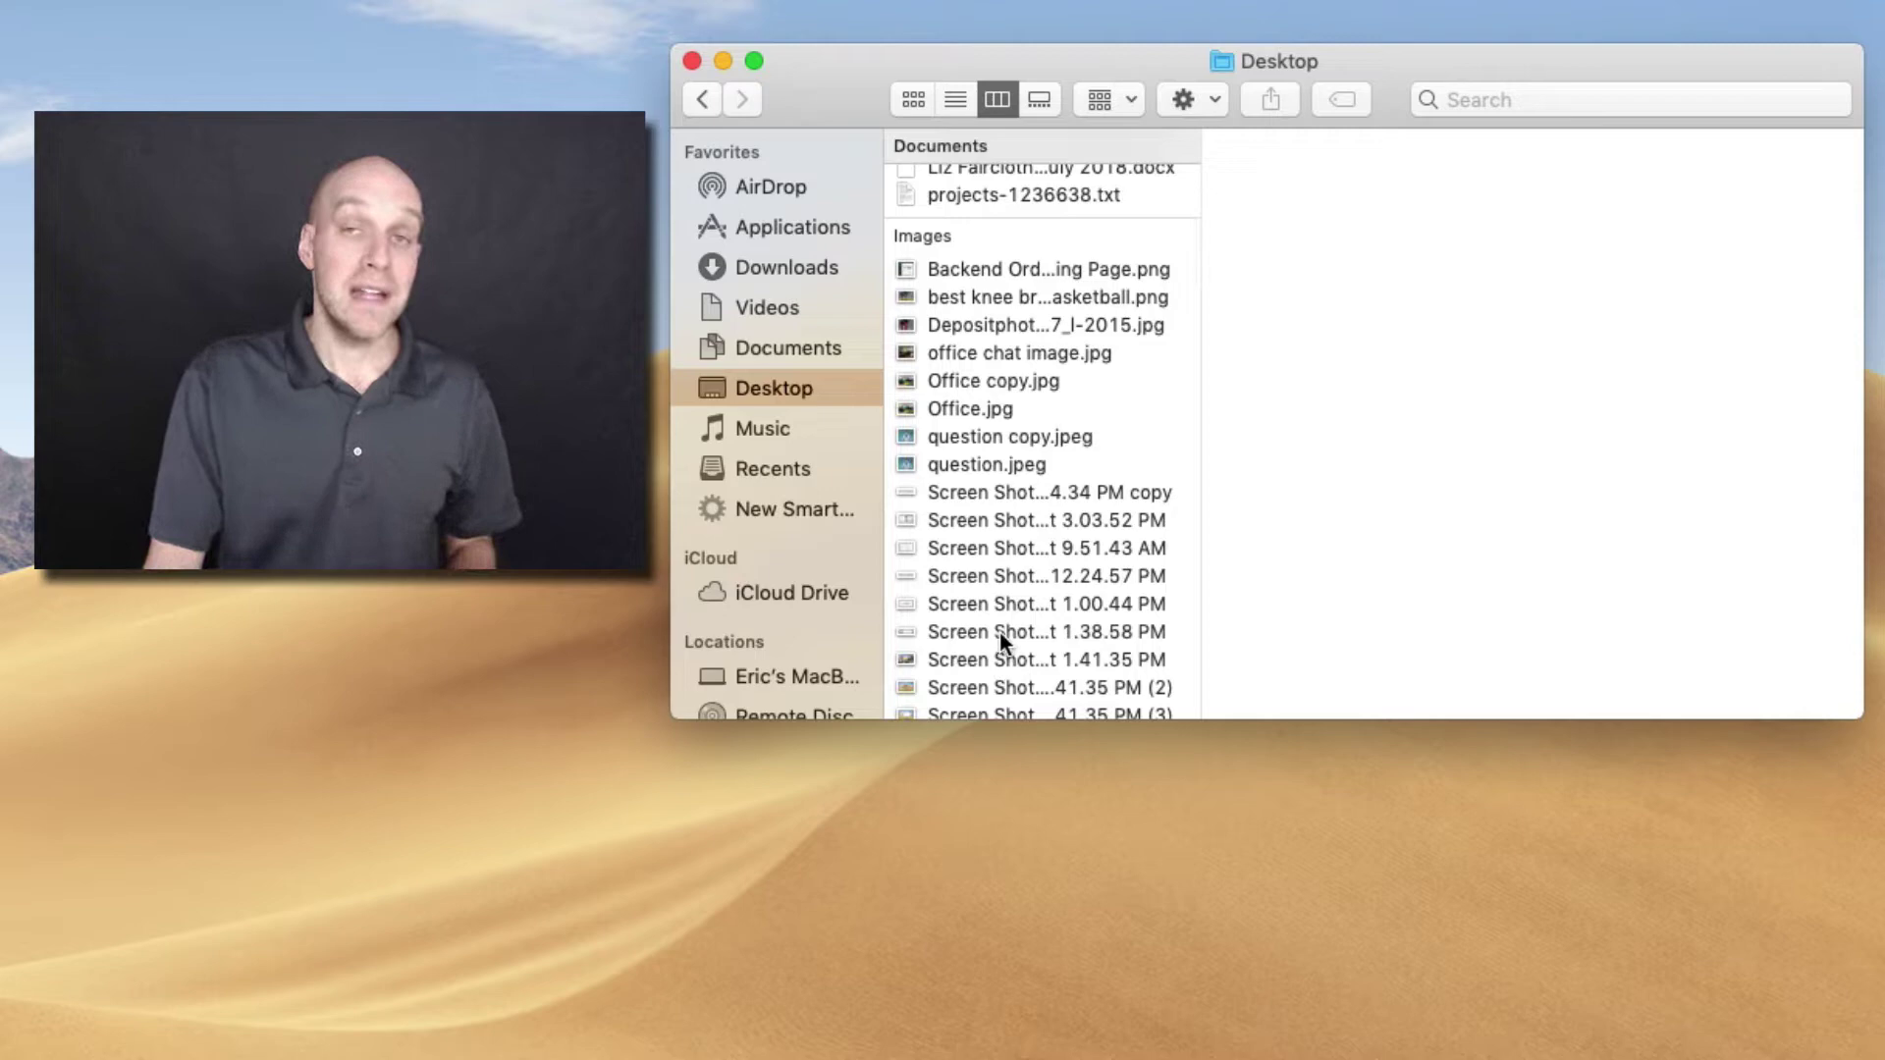
{"action": "left_click", "coordinate": [989, 411]}
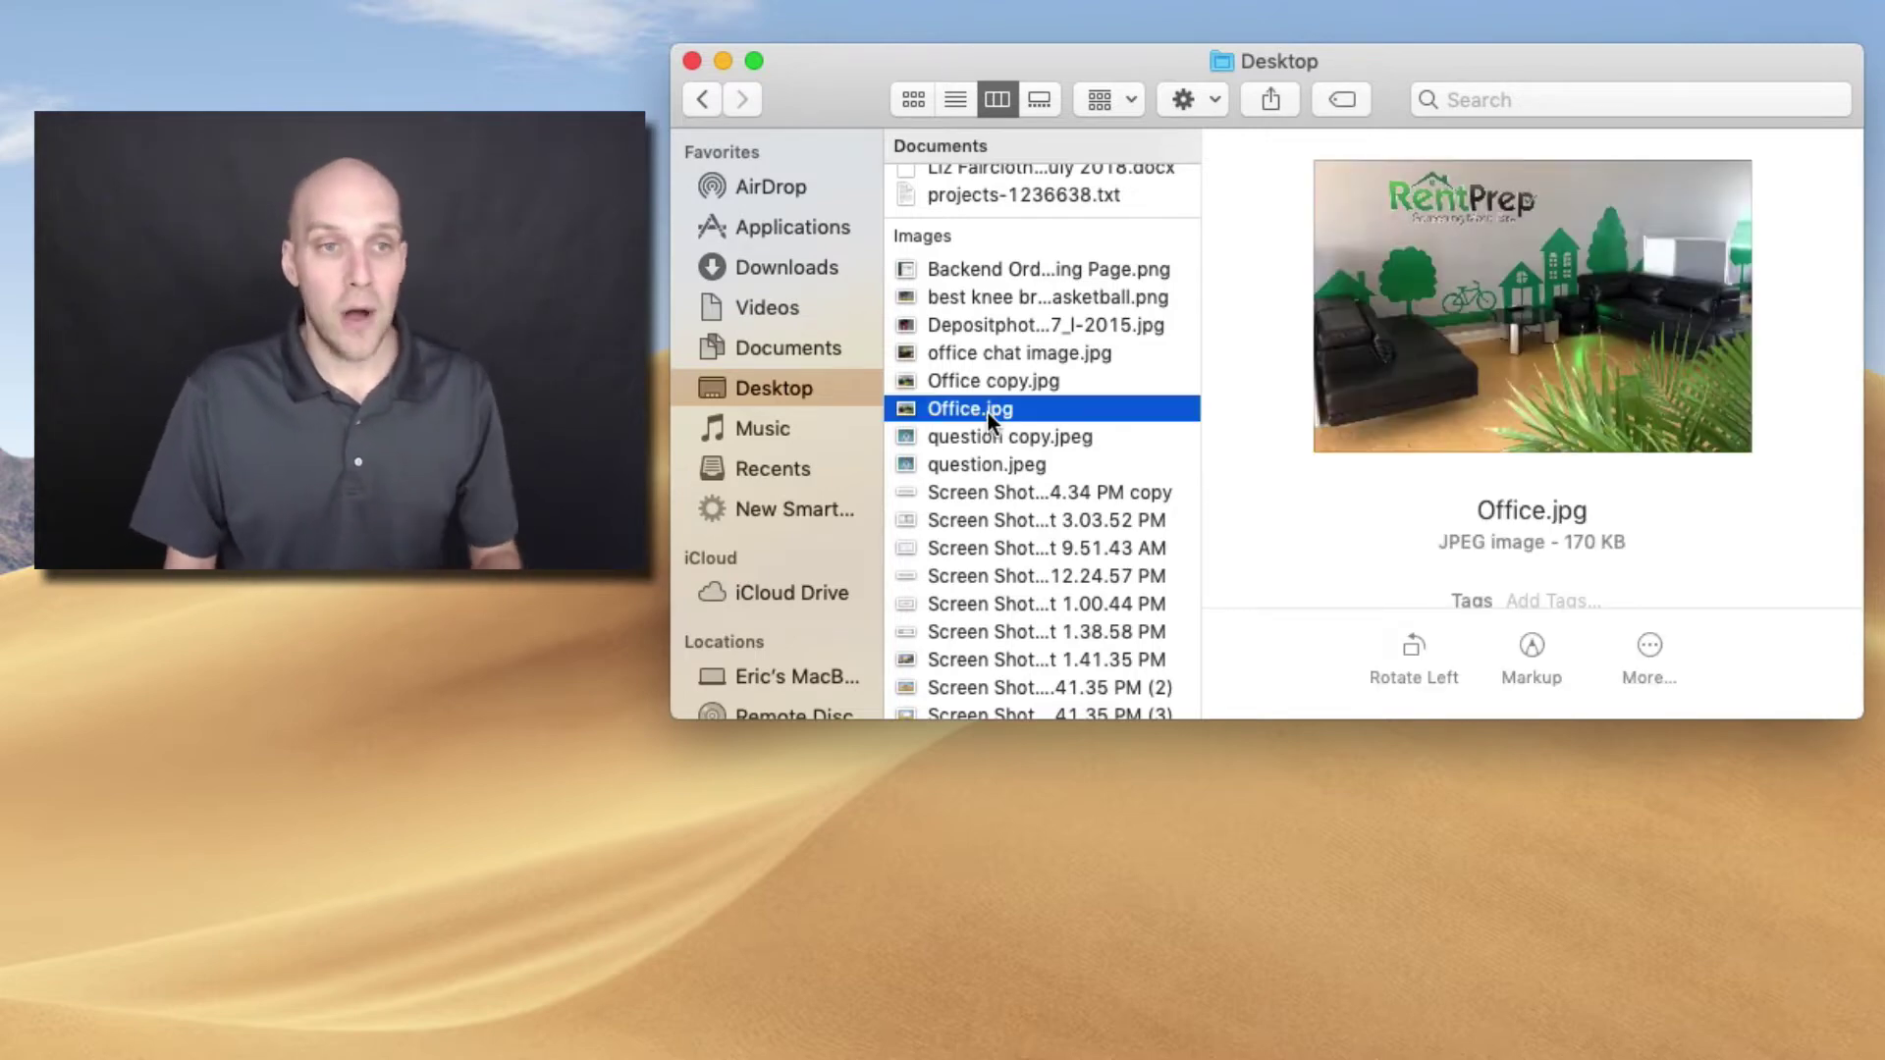
{"action": "key", "text": "Up"}
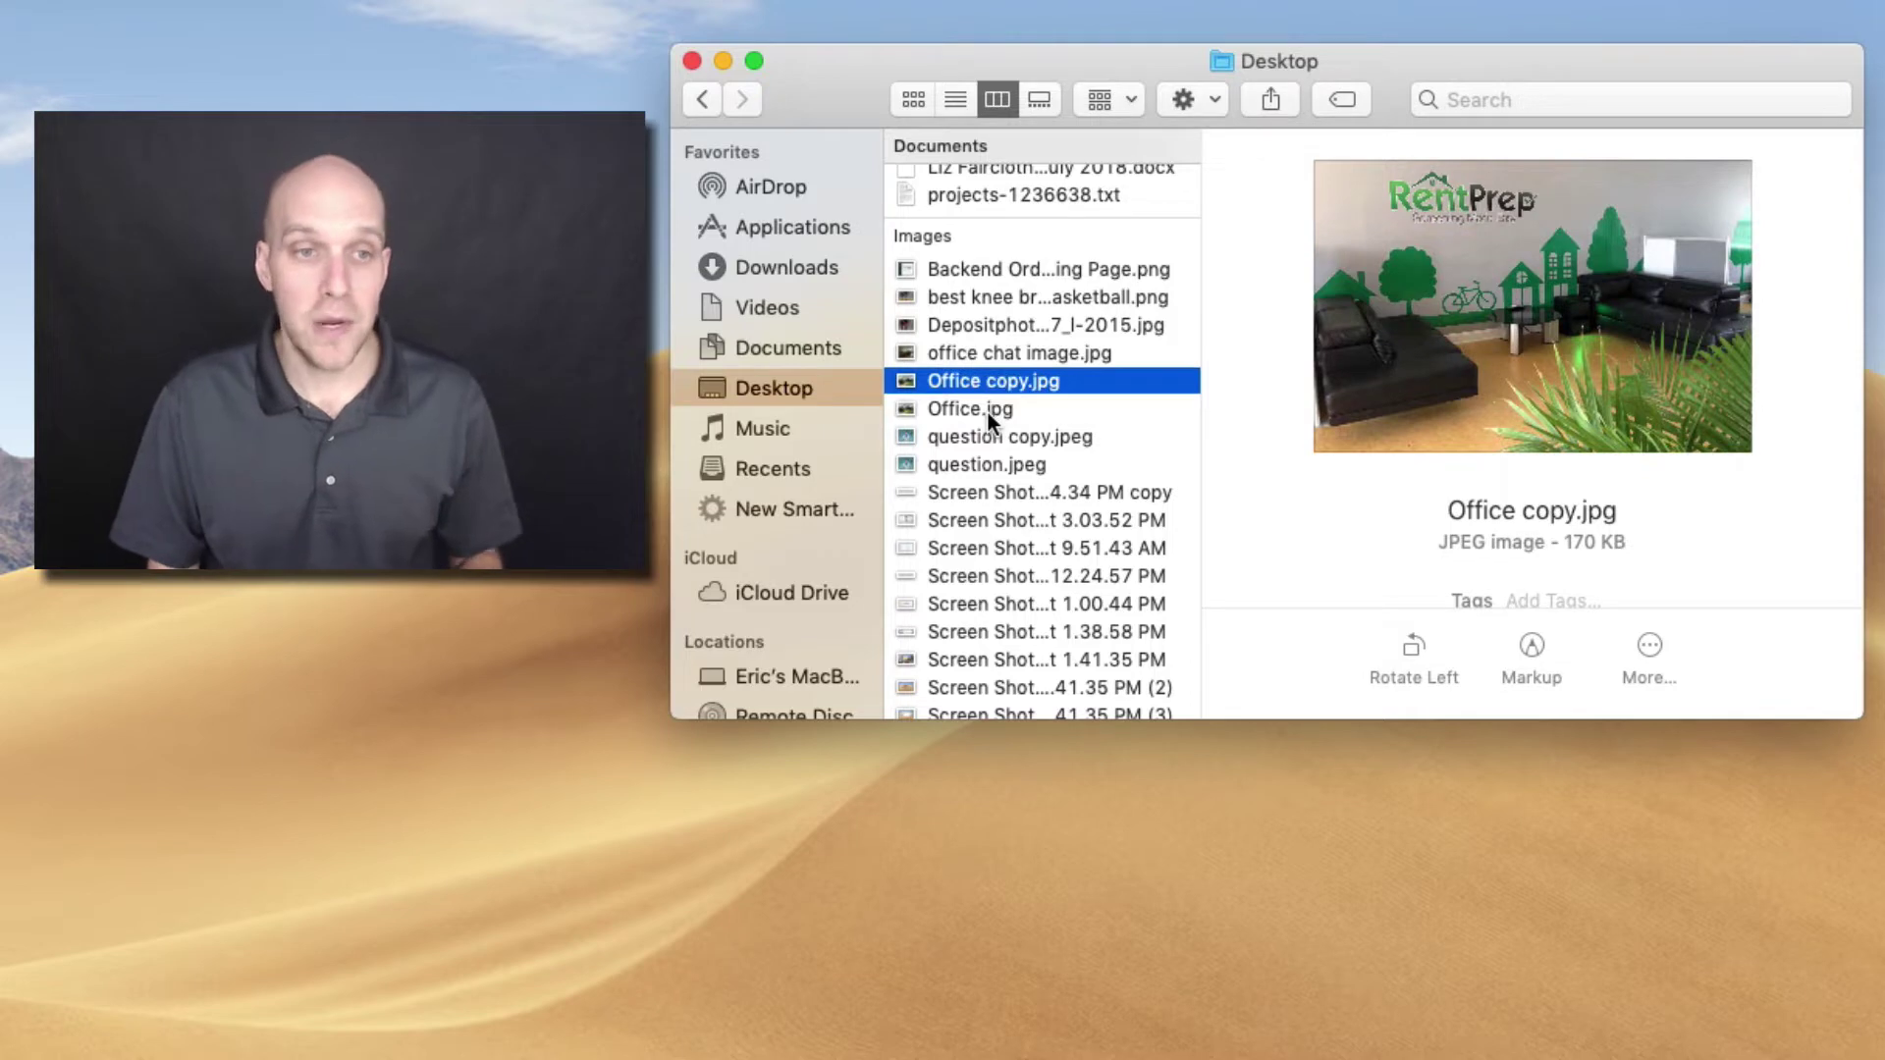
{"action": "key", "text": "Down"}
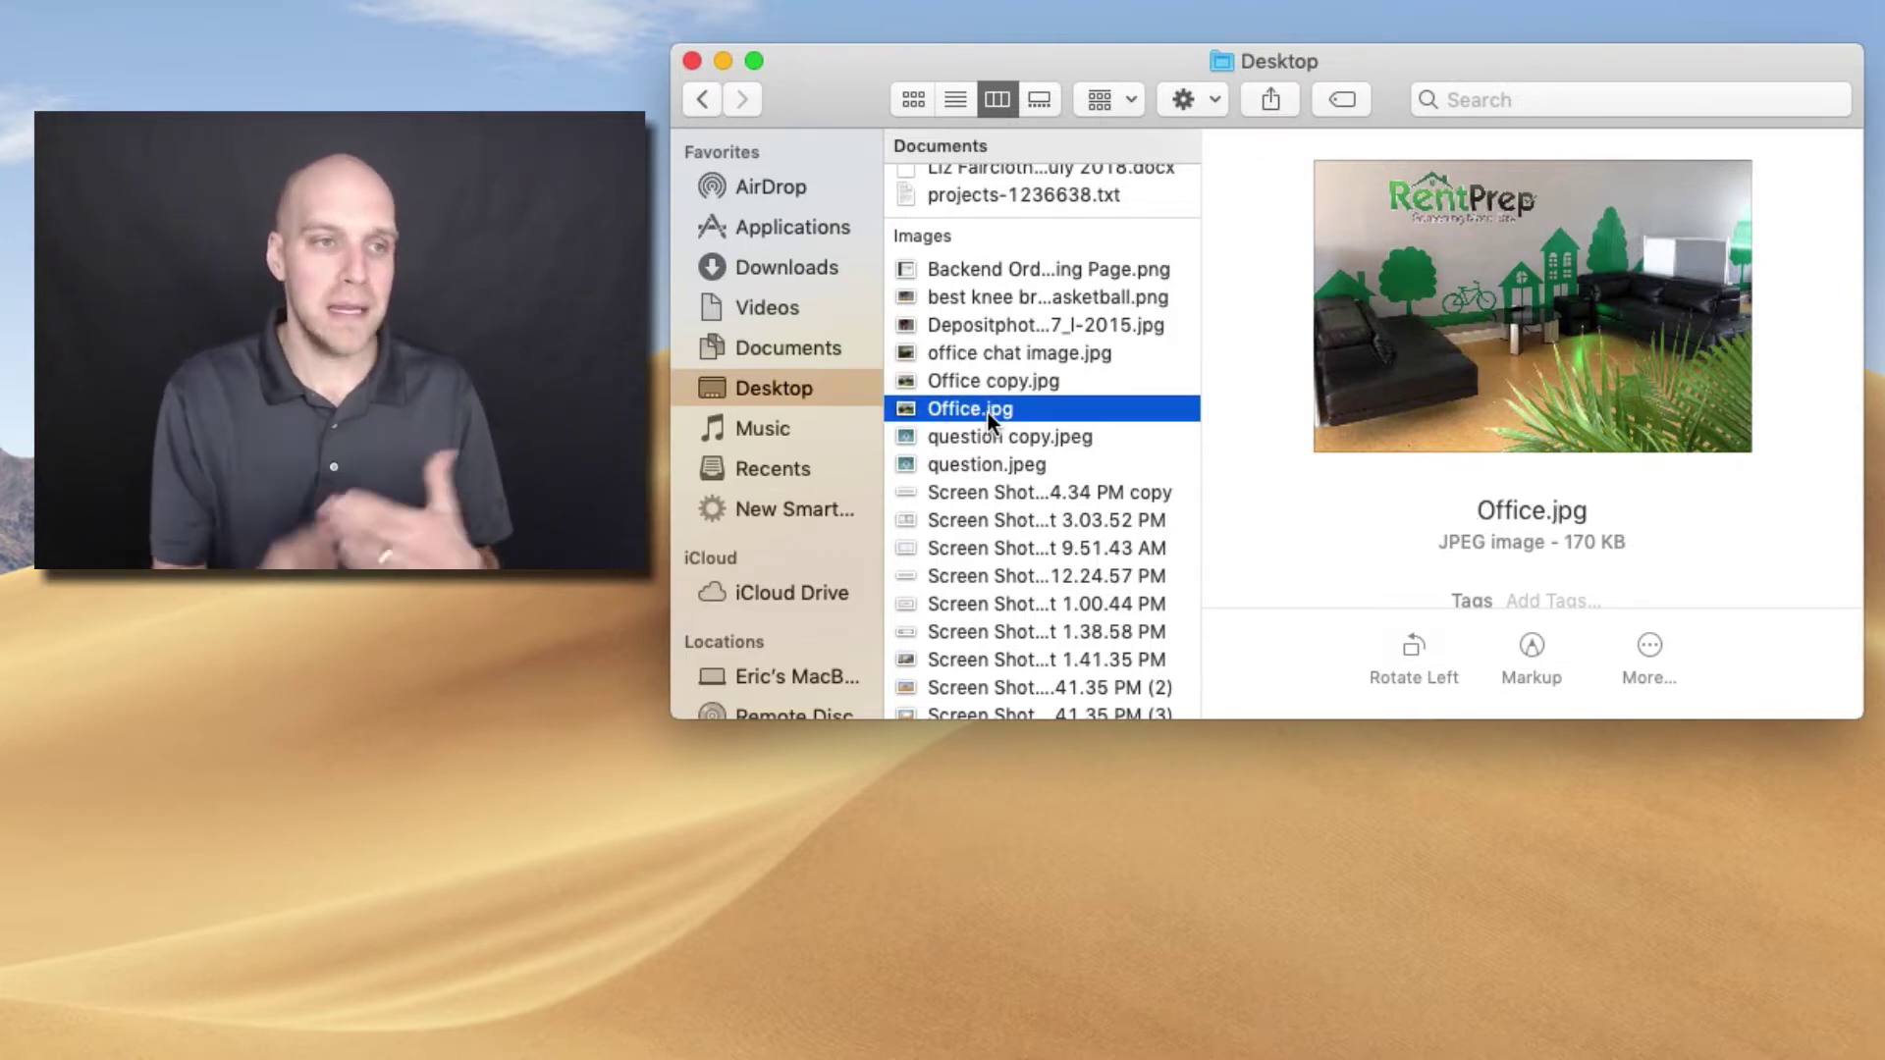
Duplicate office chat image.jpg to create office chat image copy.jpg
{"action": "right_click", "coordinate": [1035, 354]}
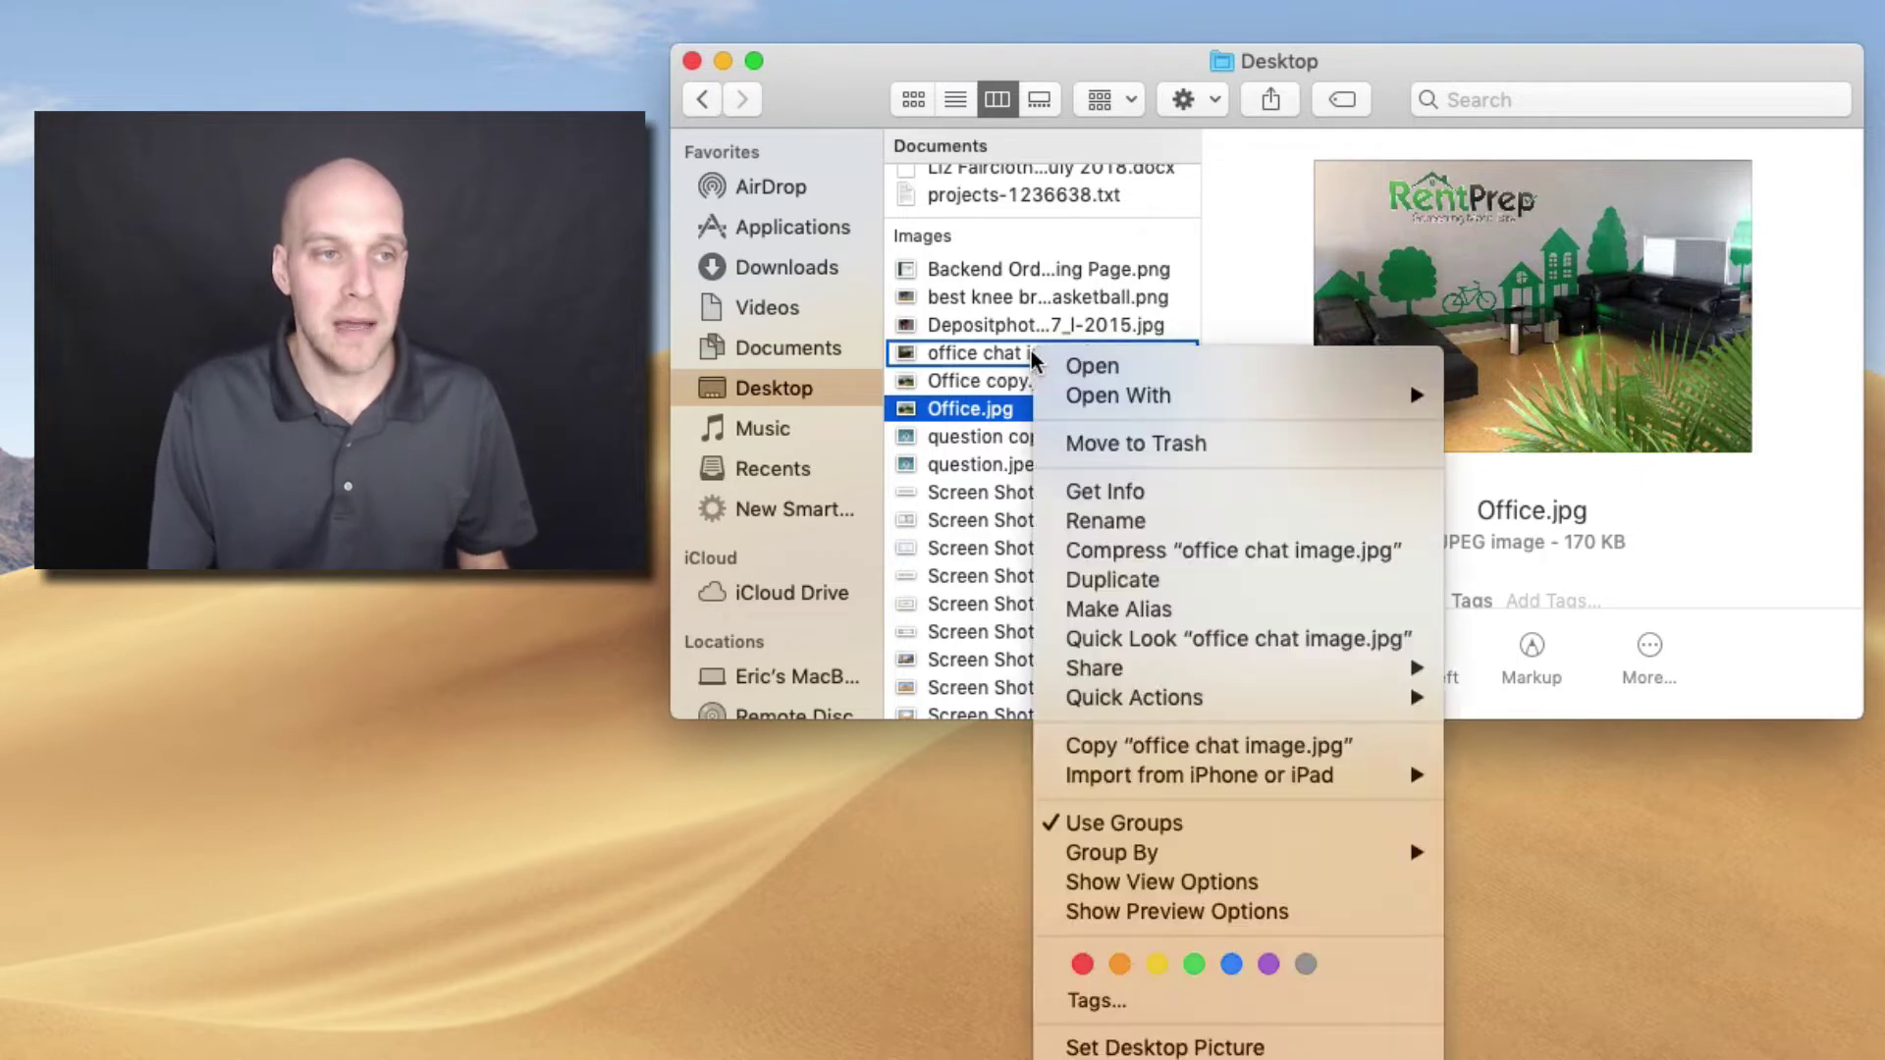
{"action": "left_click", "coordinate": [1116, 587]}
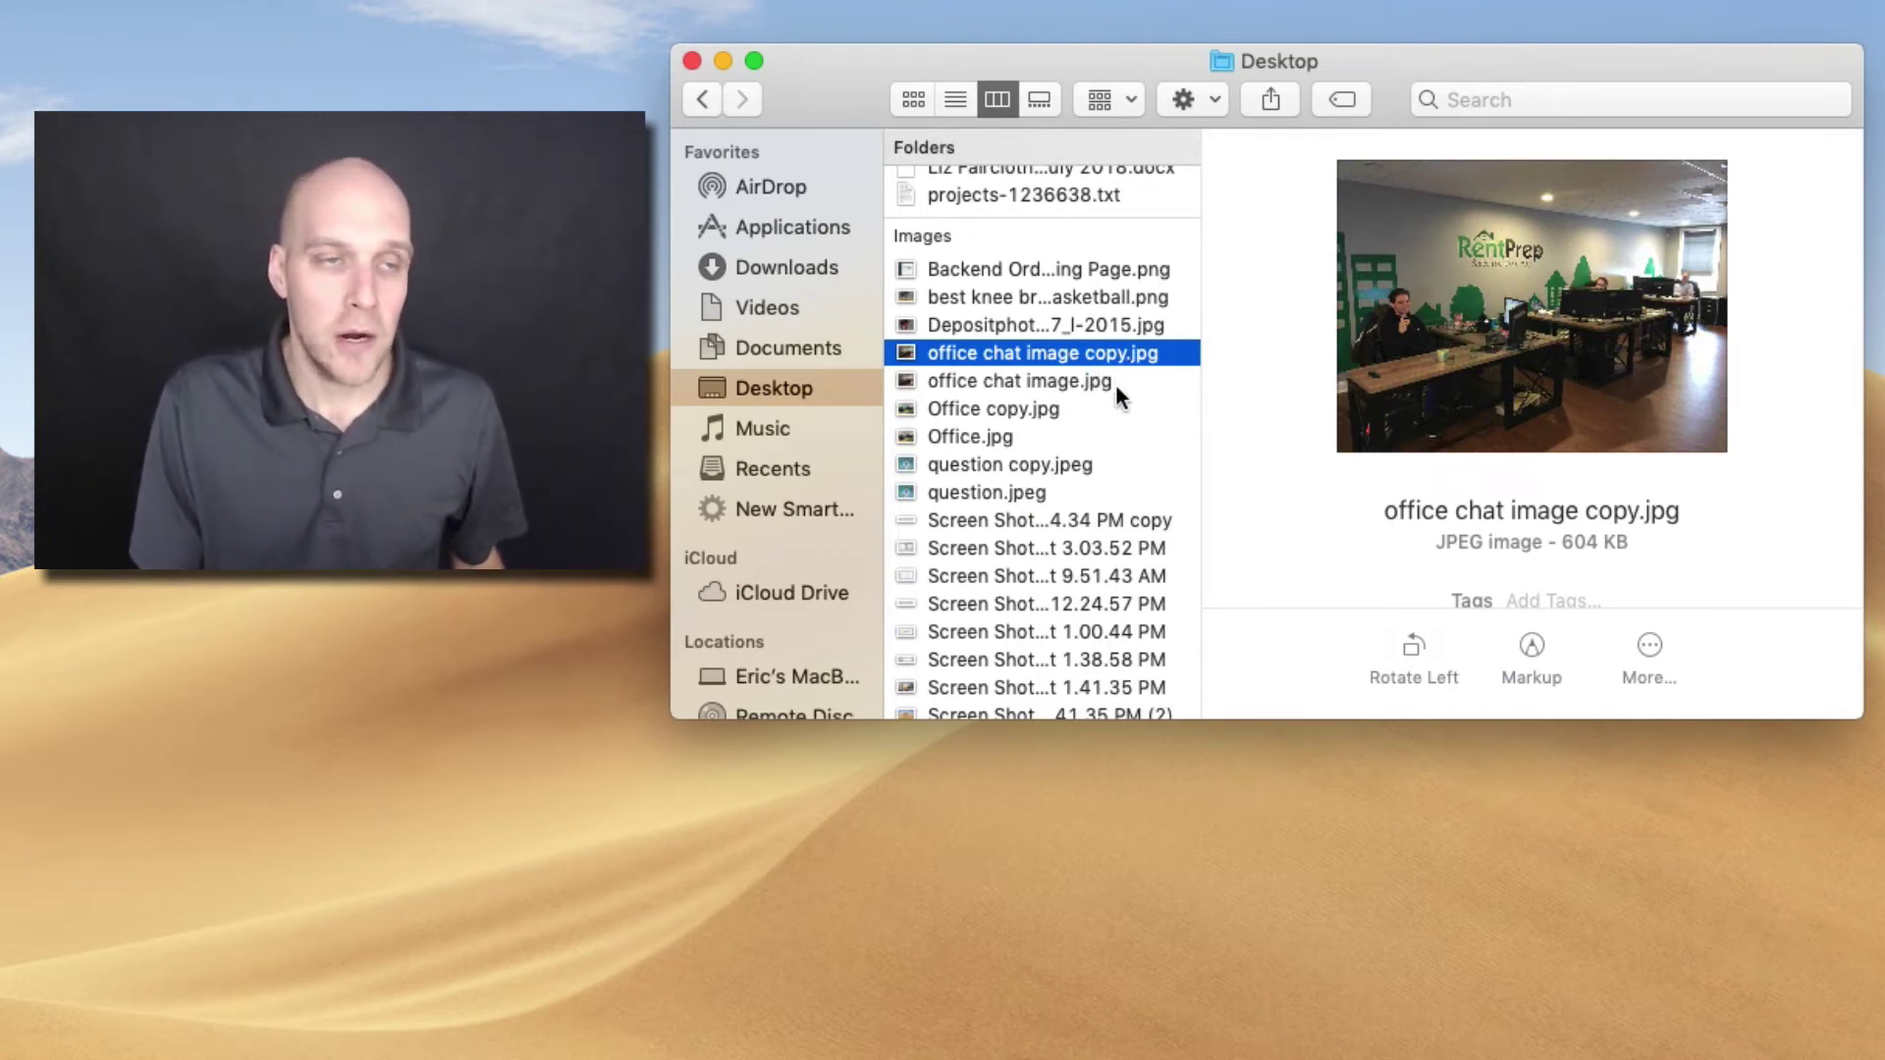
{"action": "scroll", "coordinate": [1119, 446], "scroll_direction": "down", "scroll_amount": 10}
{"action": "scroll", "coordinate": [1121, 454], "scroll_direction": "down", "scroll_amount": 15}
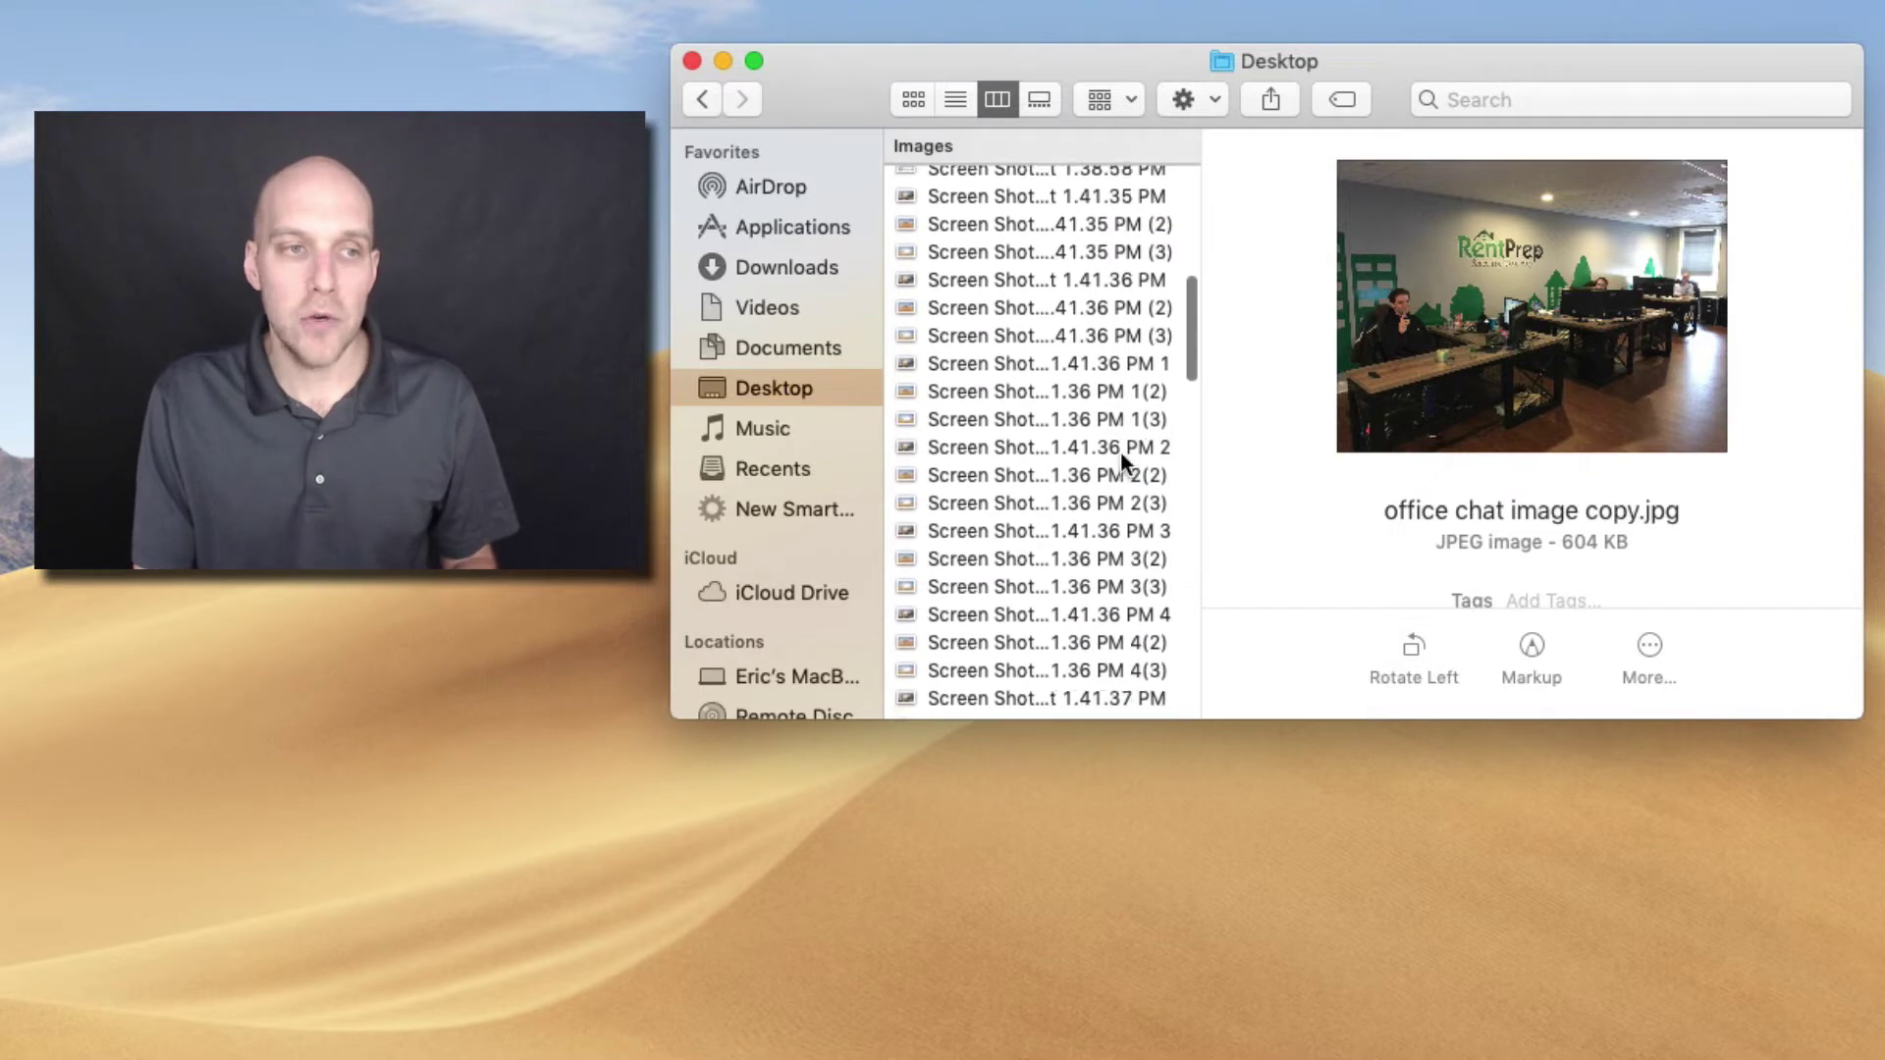
{"action": "scroll", "coordinate": [1122, 432], "scroll_direction": "up", "scroll_amount": 20}
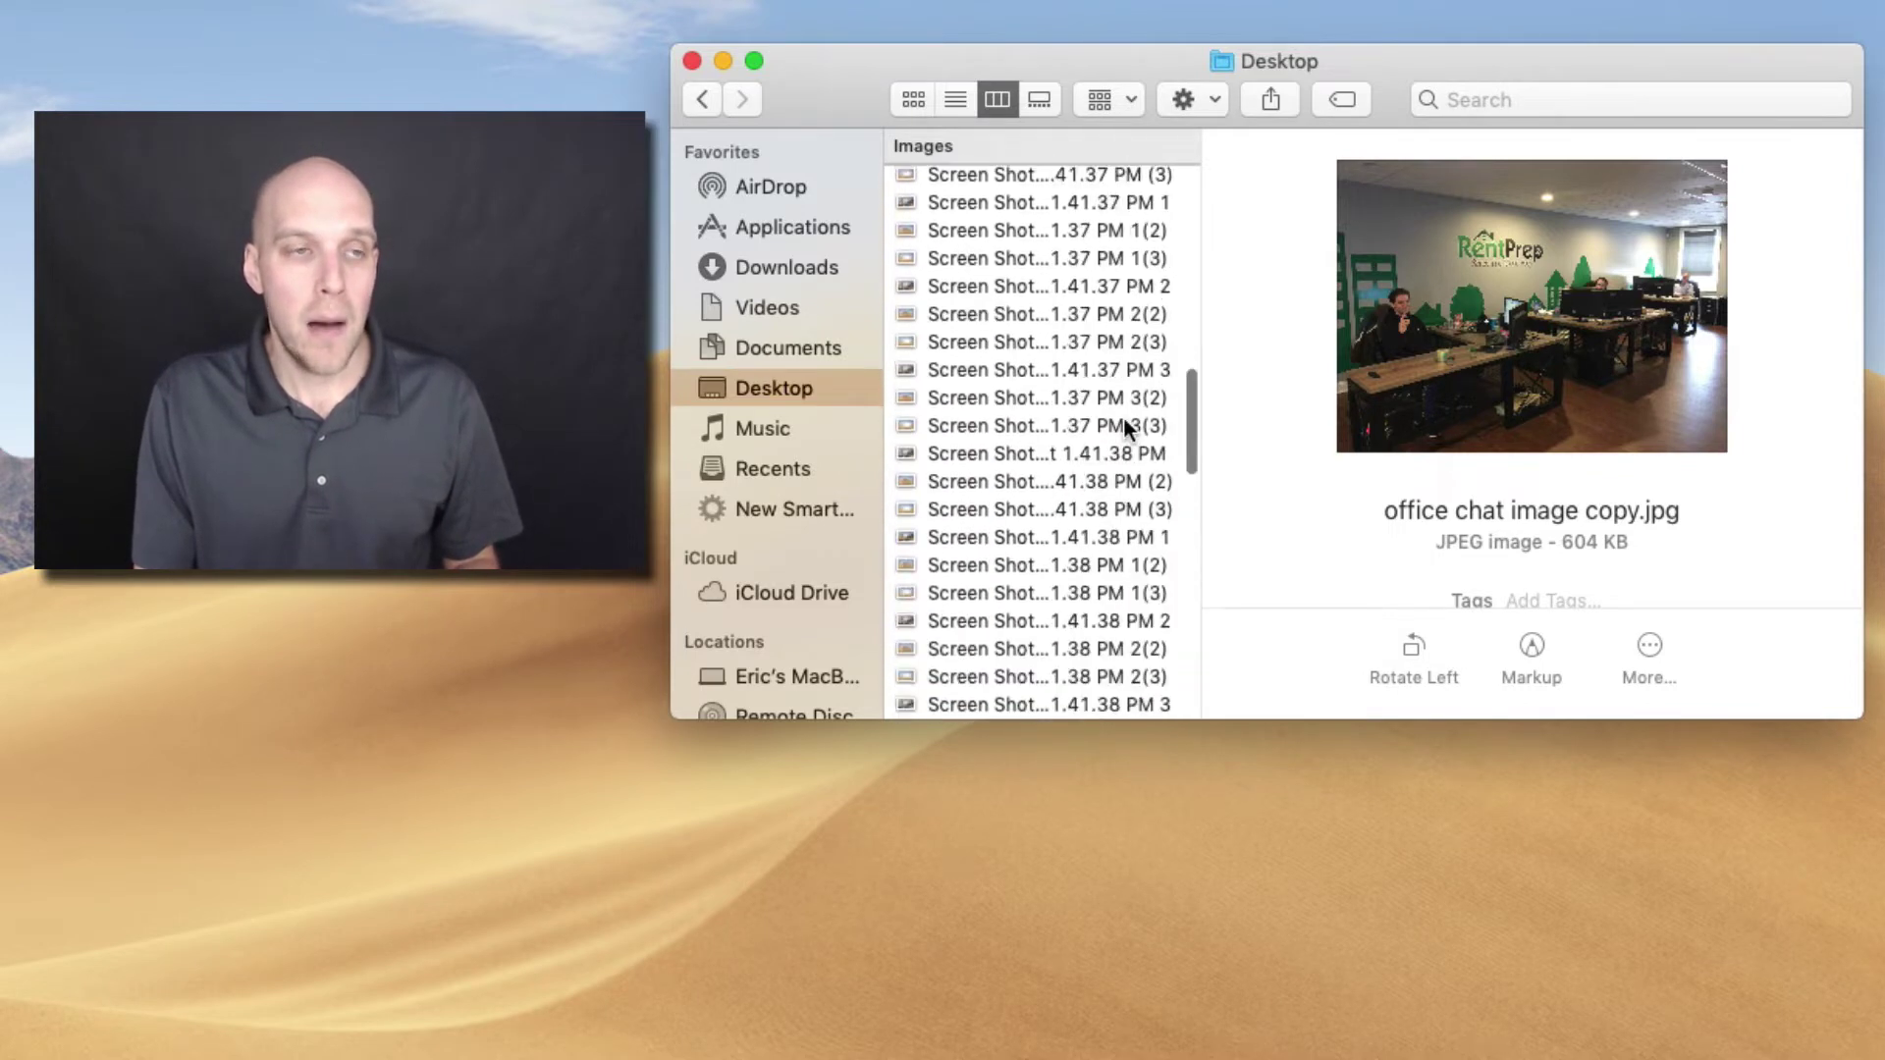
{"action": "scroll", "coordinate": [903, 130], "scroll_direction": "down", "scroll_amount": 1}
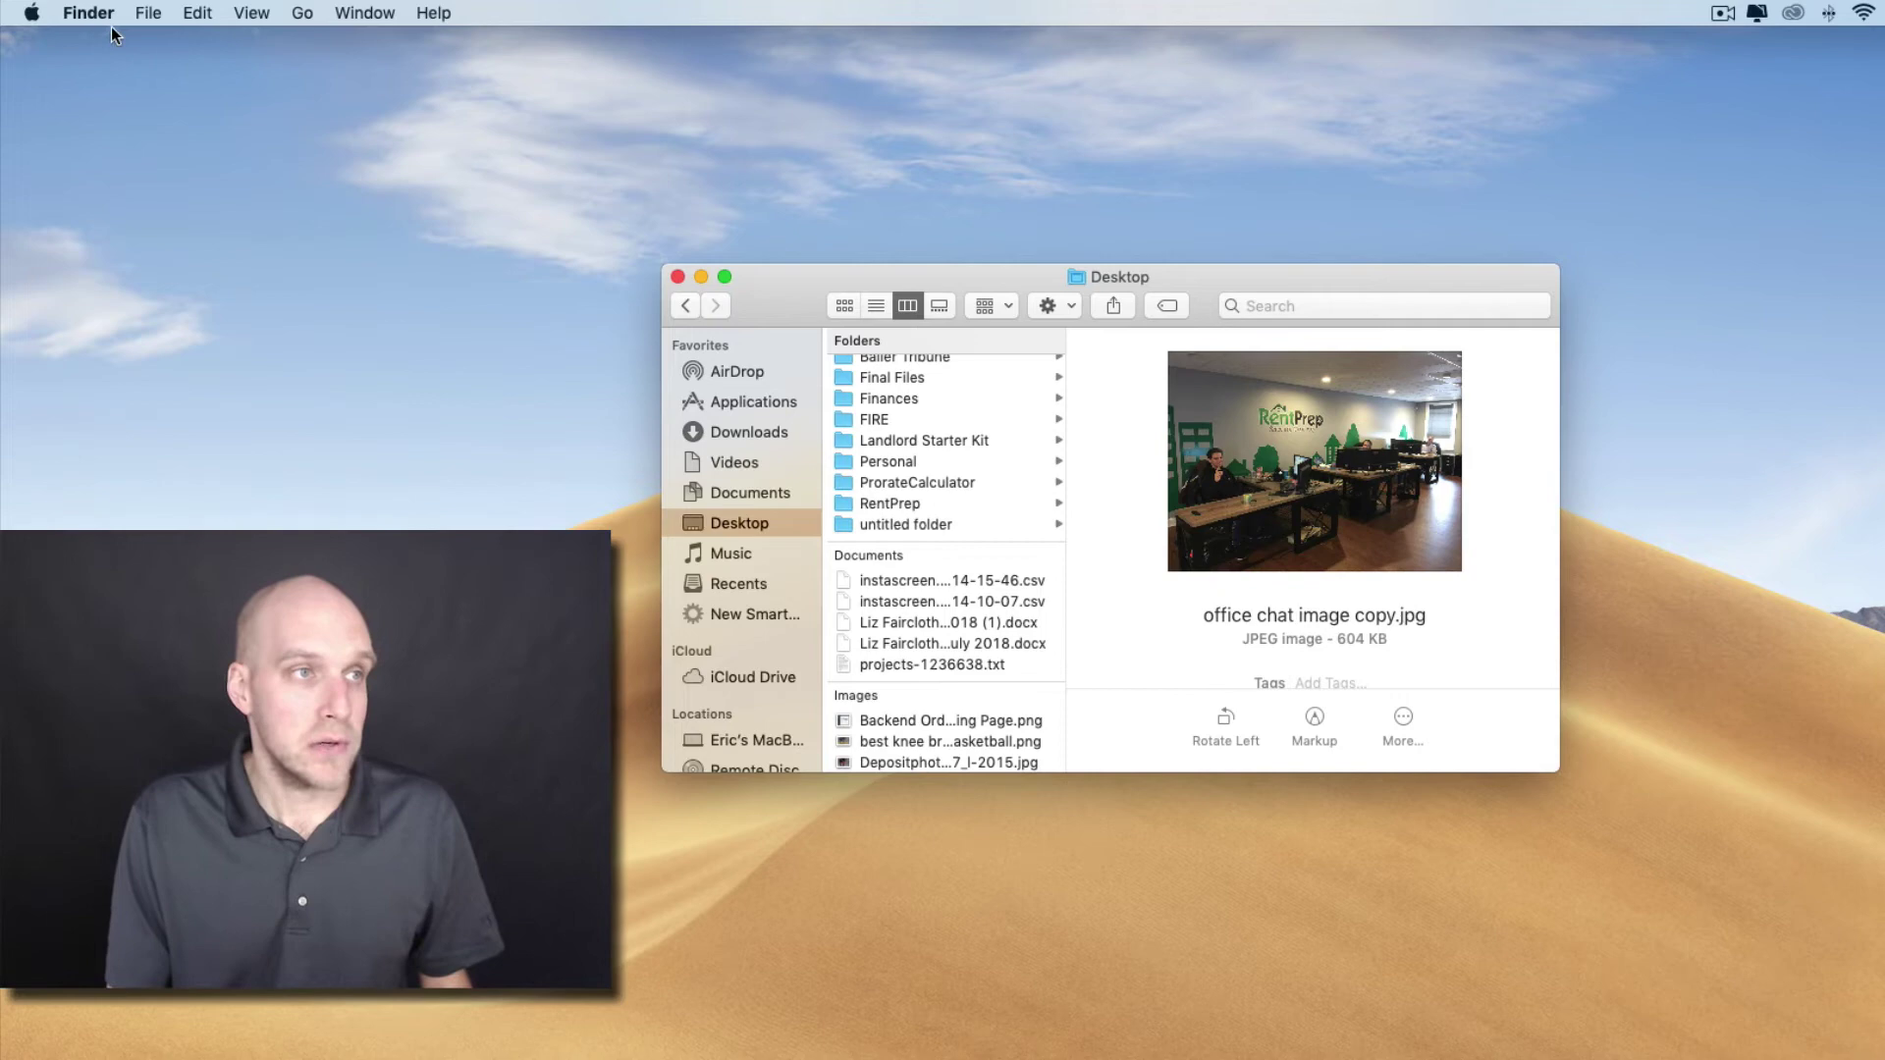
Create a new smart folder and add a Kind search criterion
{"action": "left_click", "coordinate": [148, 20]}
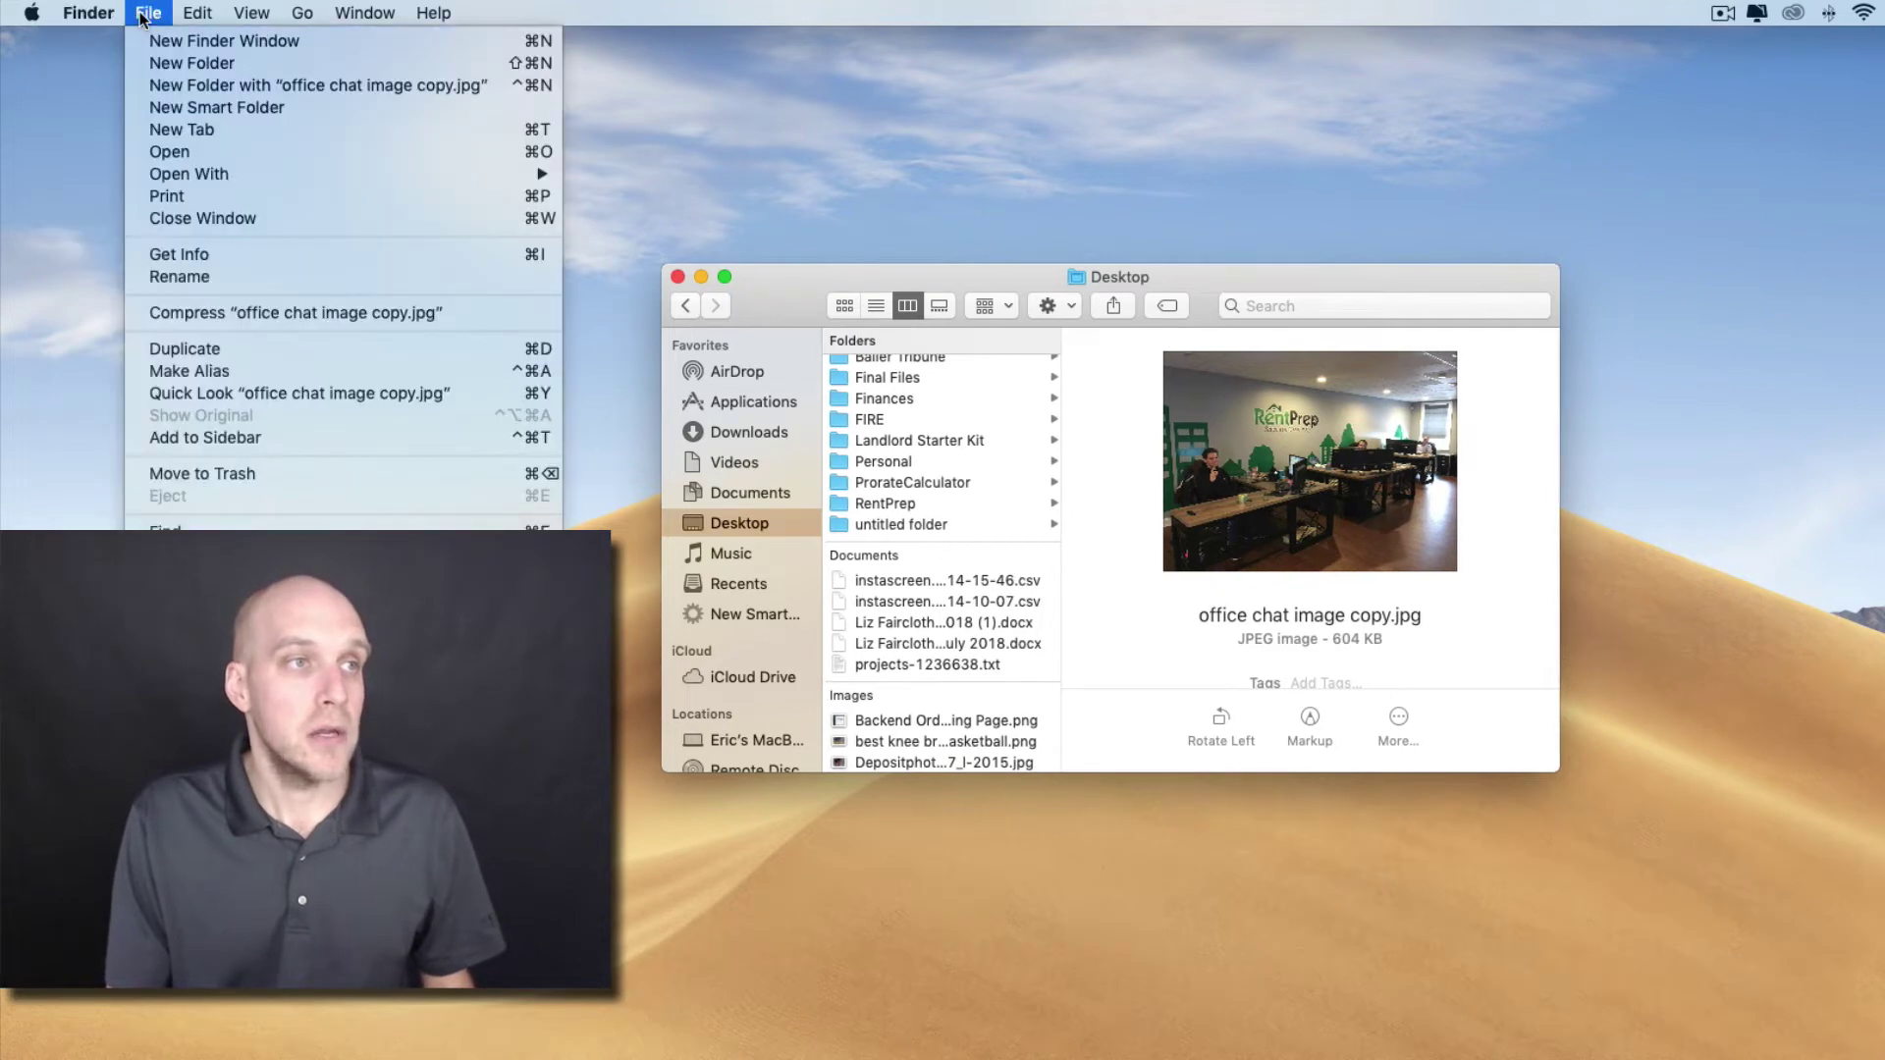
{"action": "left_click", "coordinate": [157, 107]}
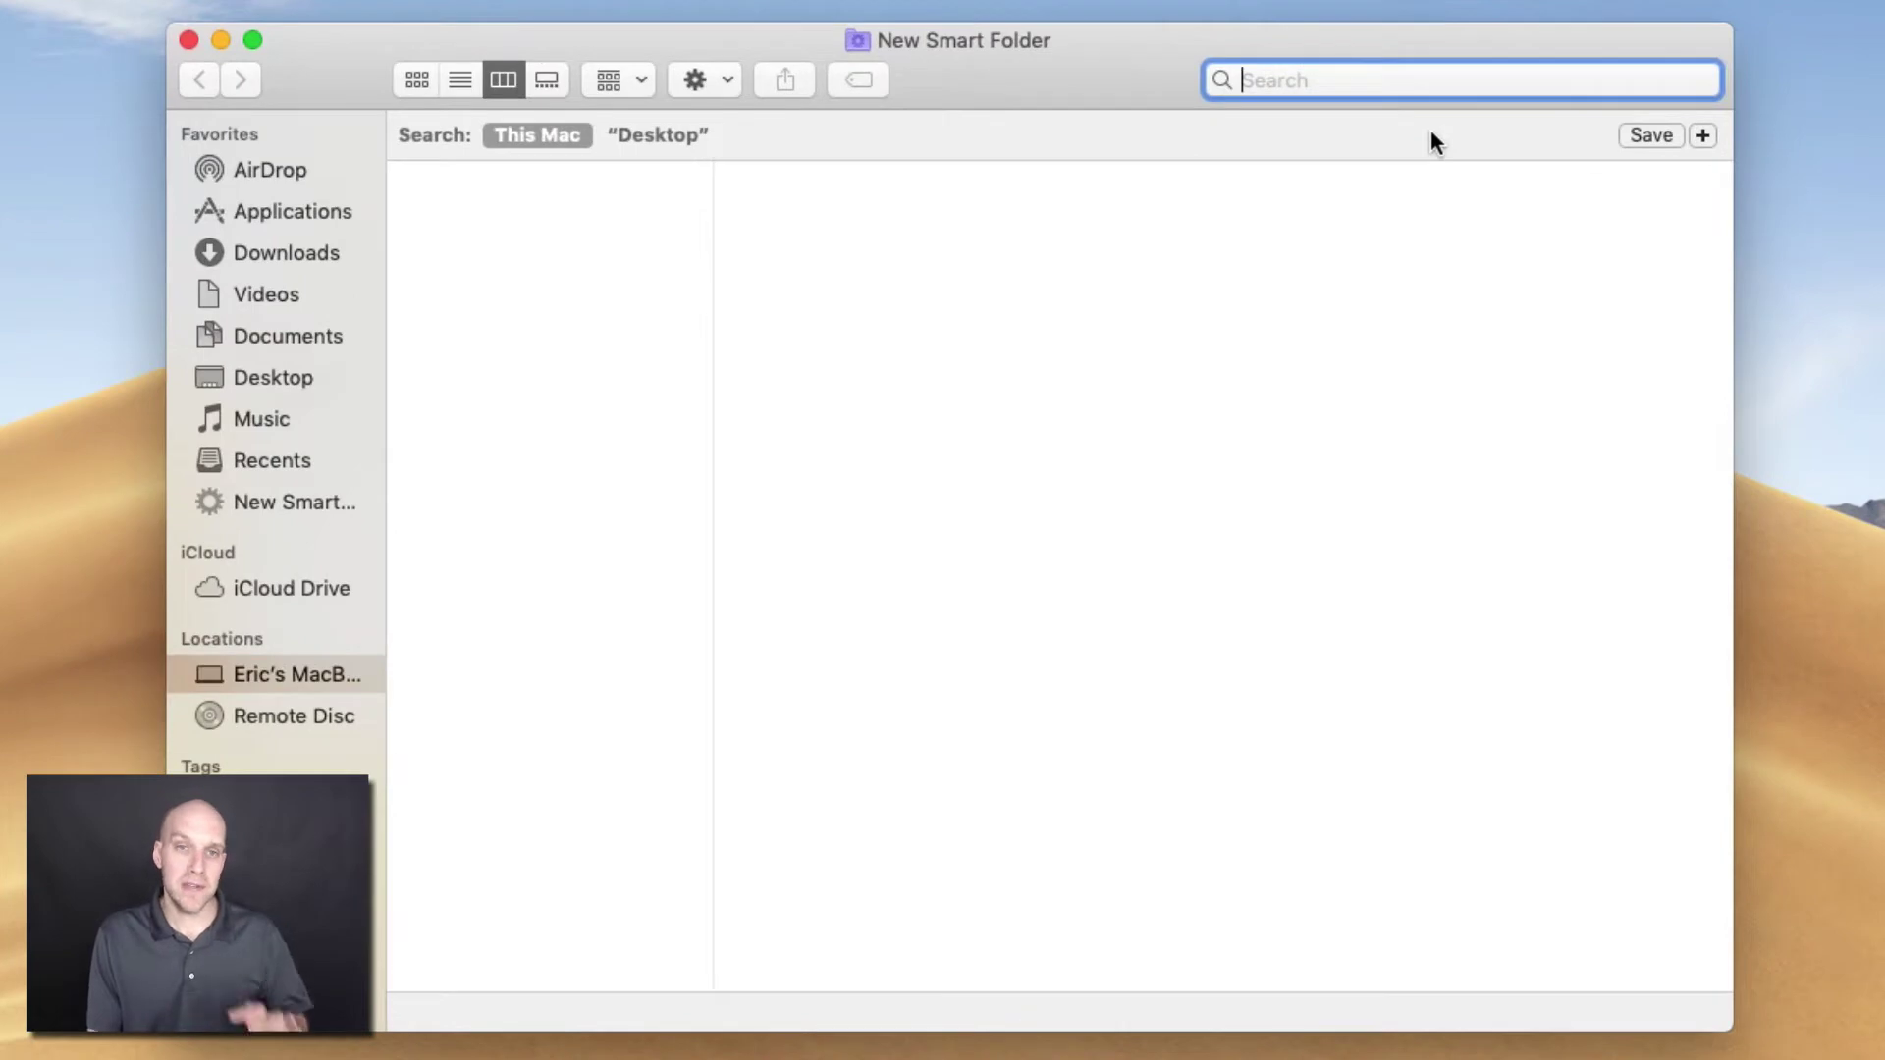
{"action": "left_click", "coordinate": [1704, 135]}
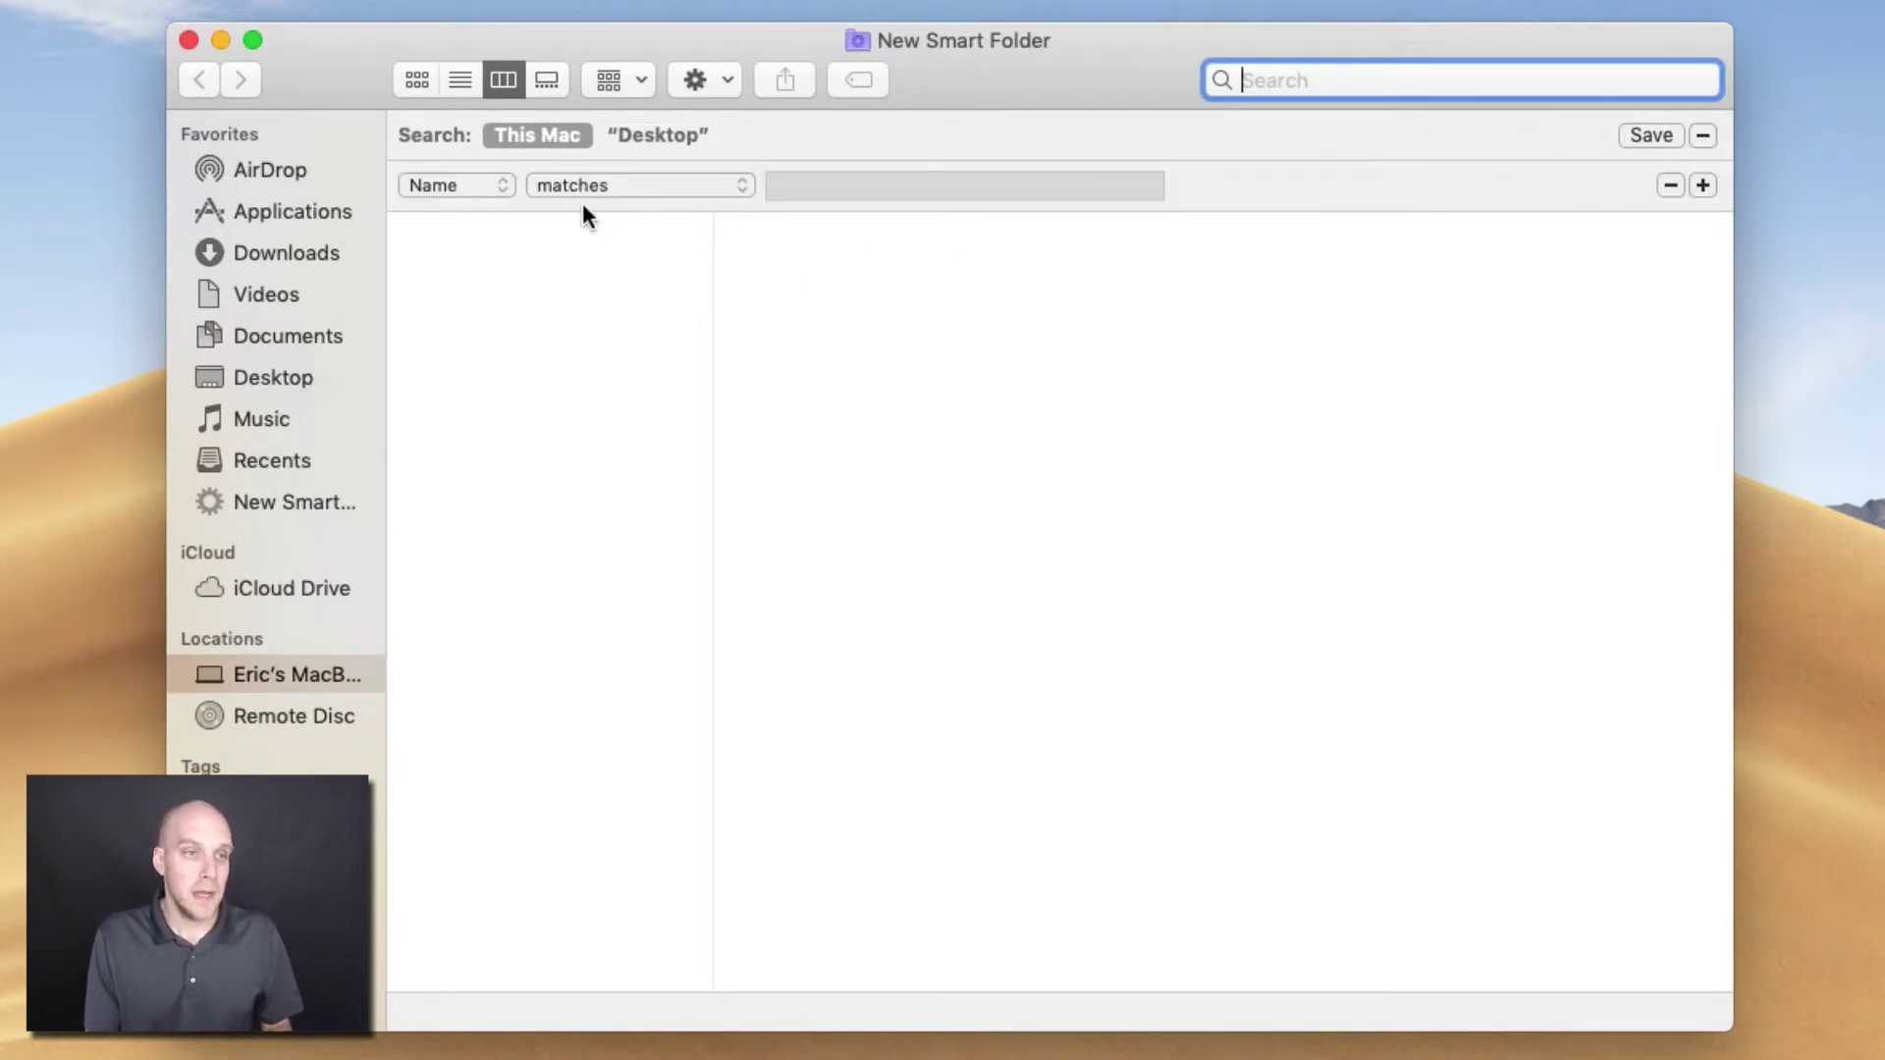
{"action": "left_click", "coordinate": [483, 183]}
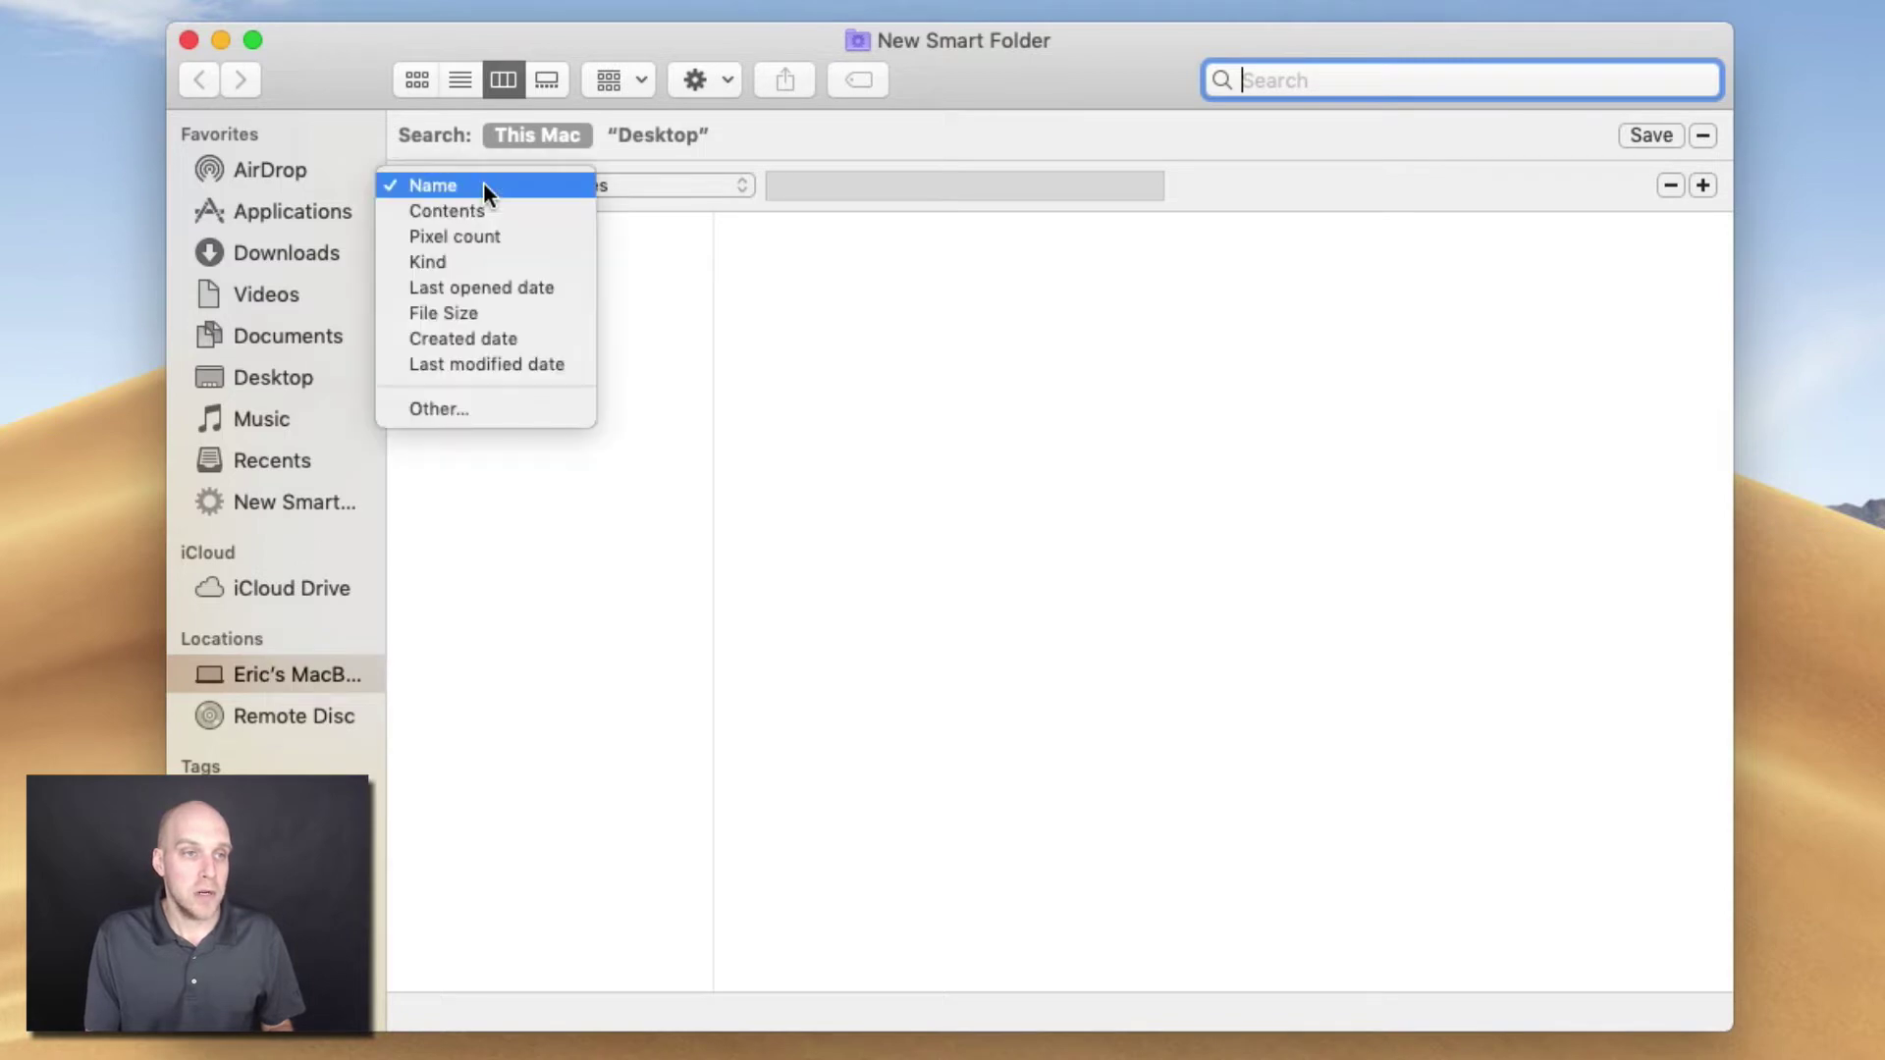
{"action": "left_click", "coordinate": [477, 259]}
Restrict the smart folder results to Kind is Image, format PNG
{"action": "left_click", "coordinate": [731, 184]}
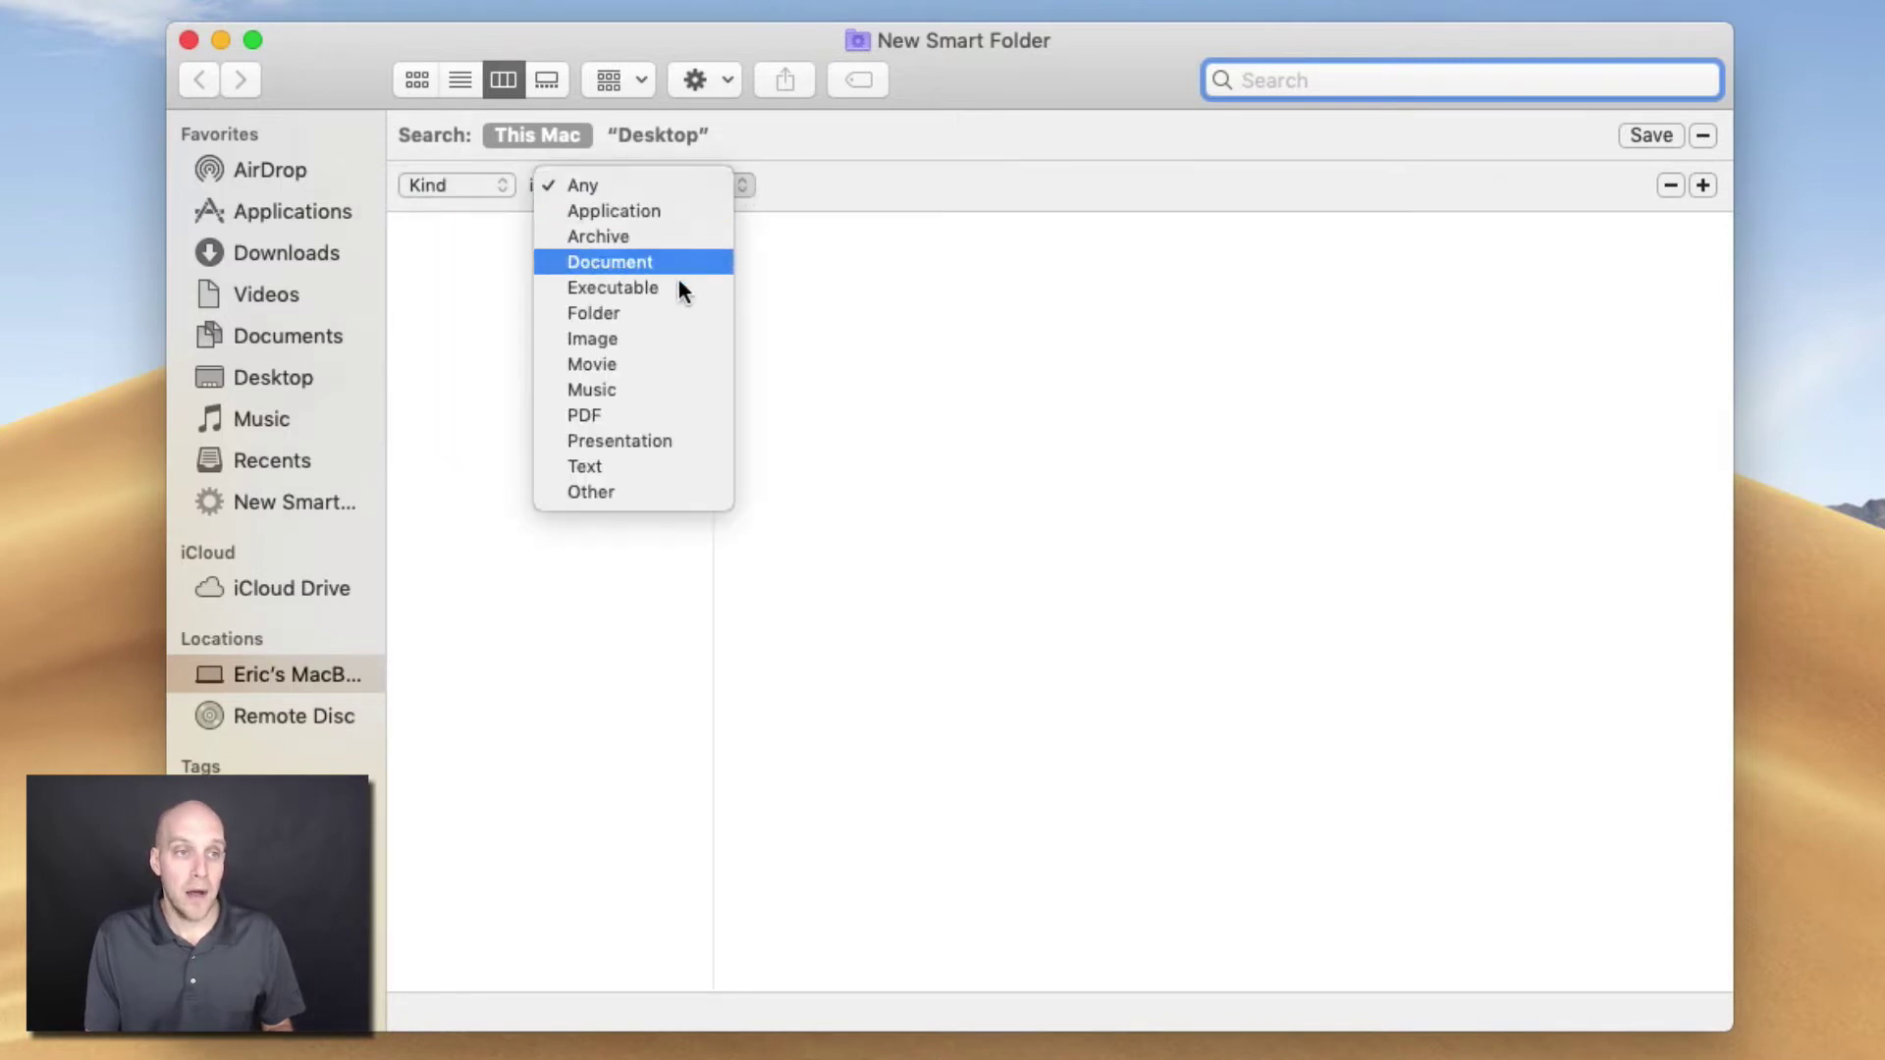
{"action": "left_click", "coordinate": [666, 342]}
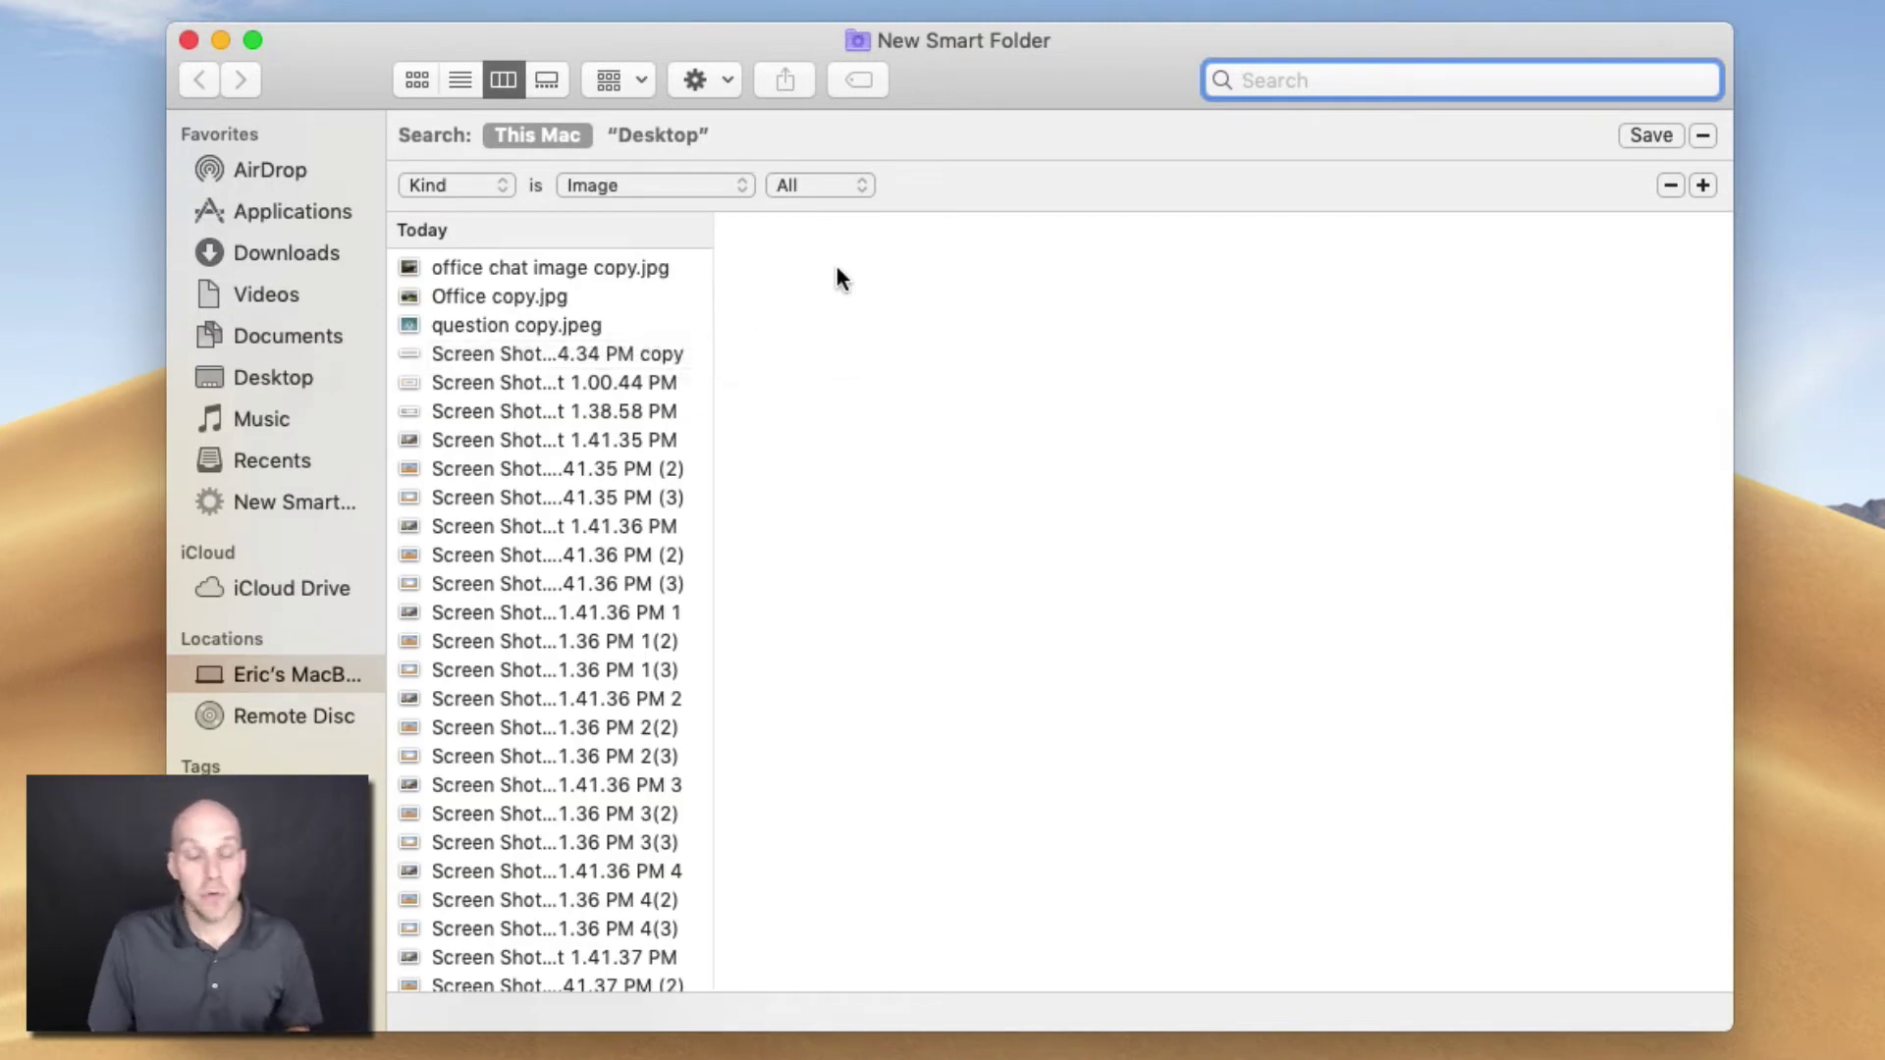
{"action": "left_click", "coordinate": [843, 184]}
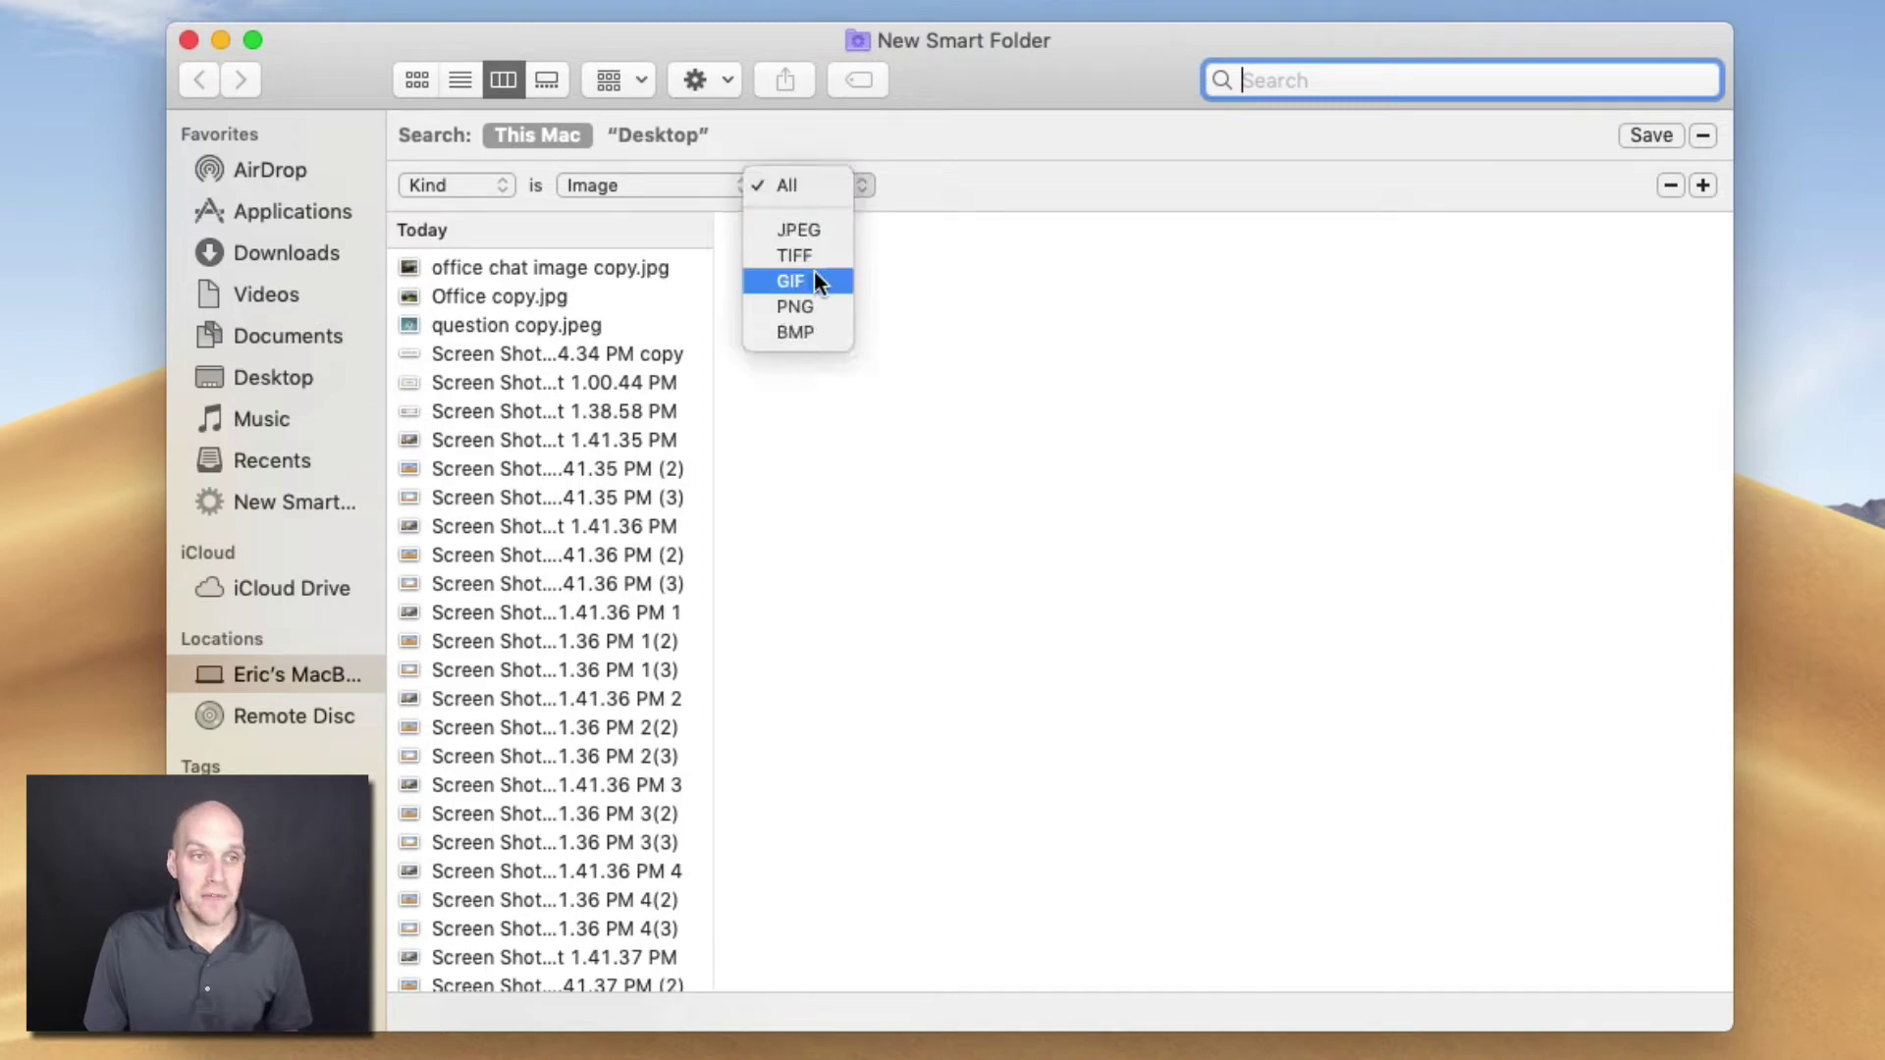
{"action": "left_click", "coordinate": [811, 306]}
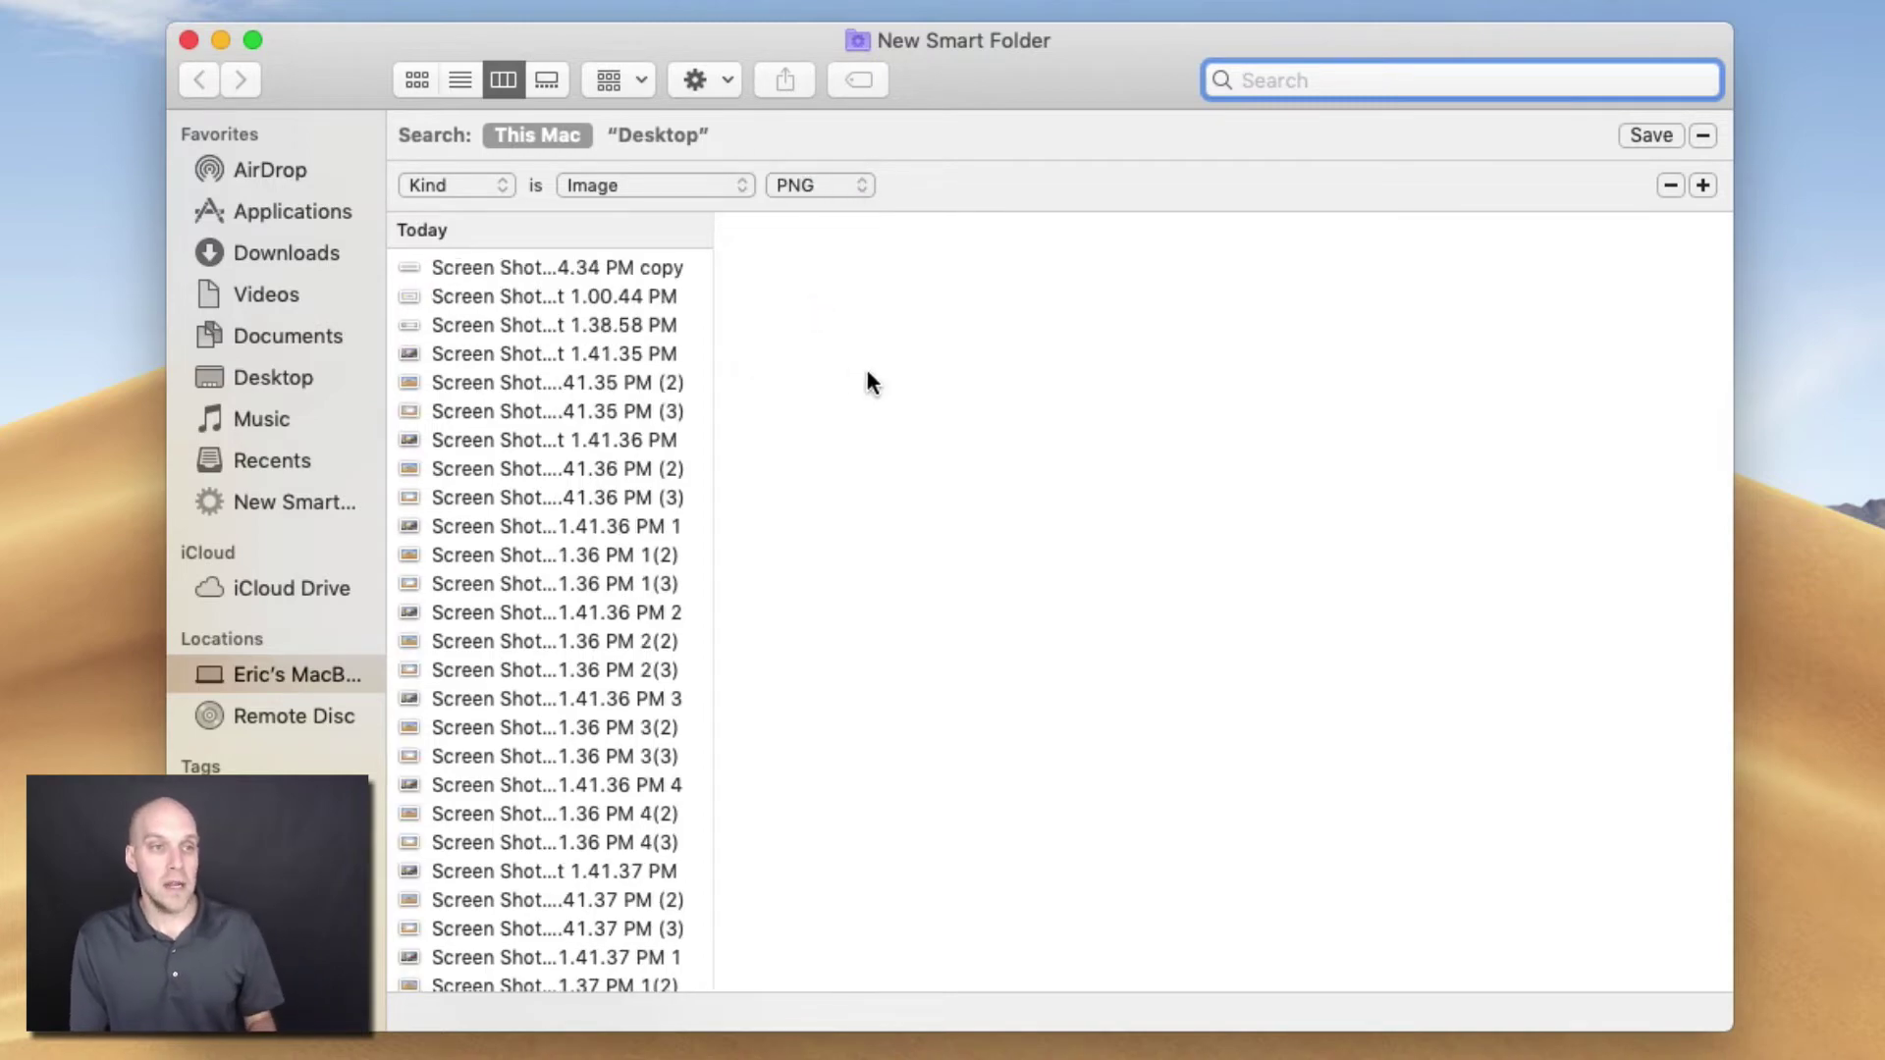
{"action": "scroll", "coordinate": [530, 557], "scroll_direction": "down", "scroll_amount": 20}
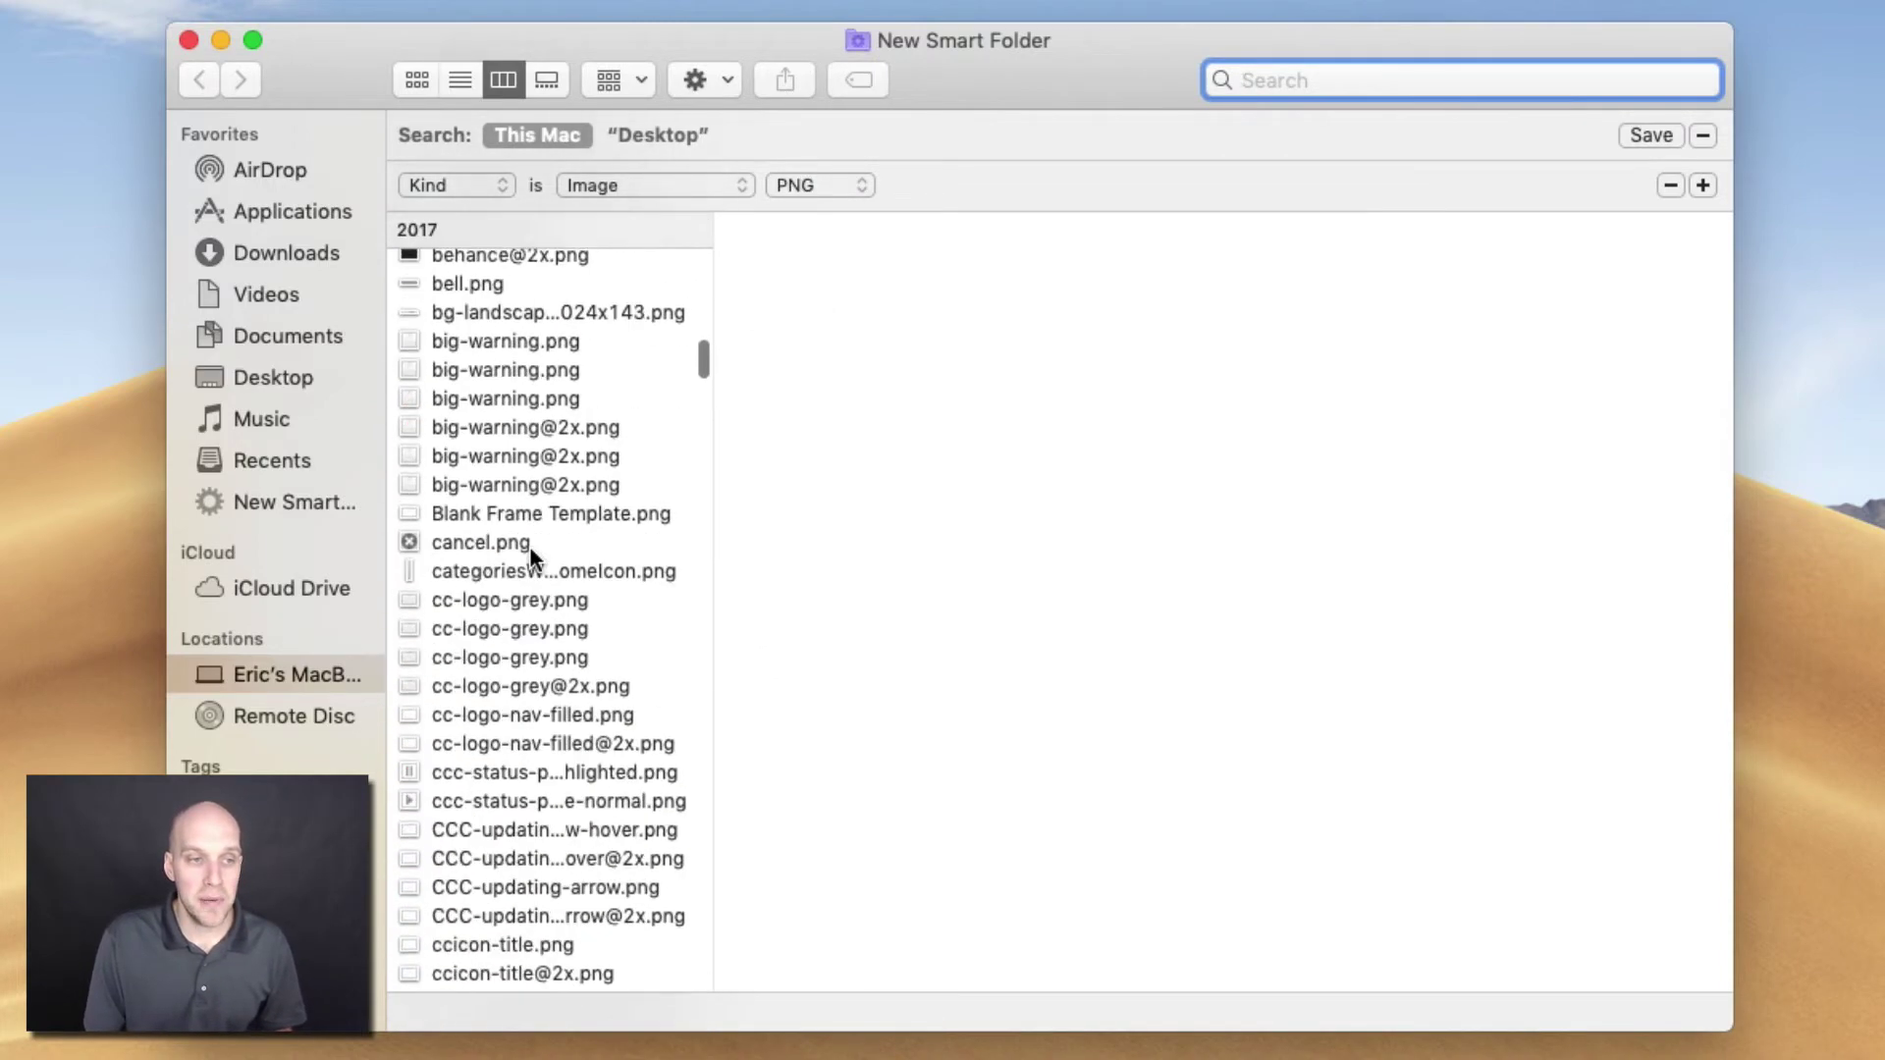
{"action": "scroll", "coordinate": [528, 546], "scroll_direction": "down", "scroll_amount": 20}
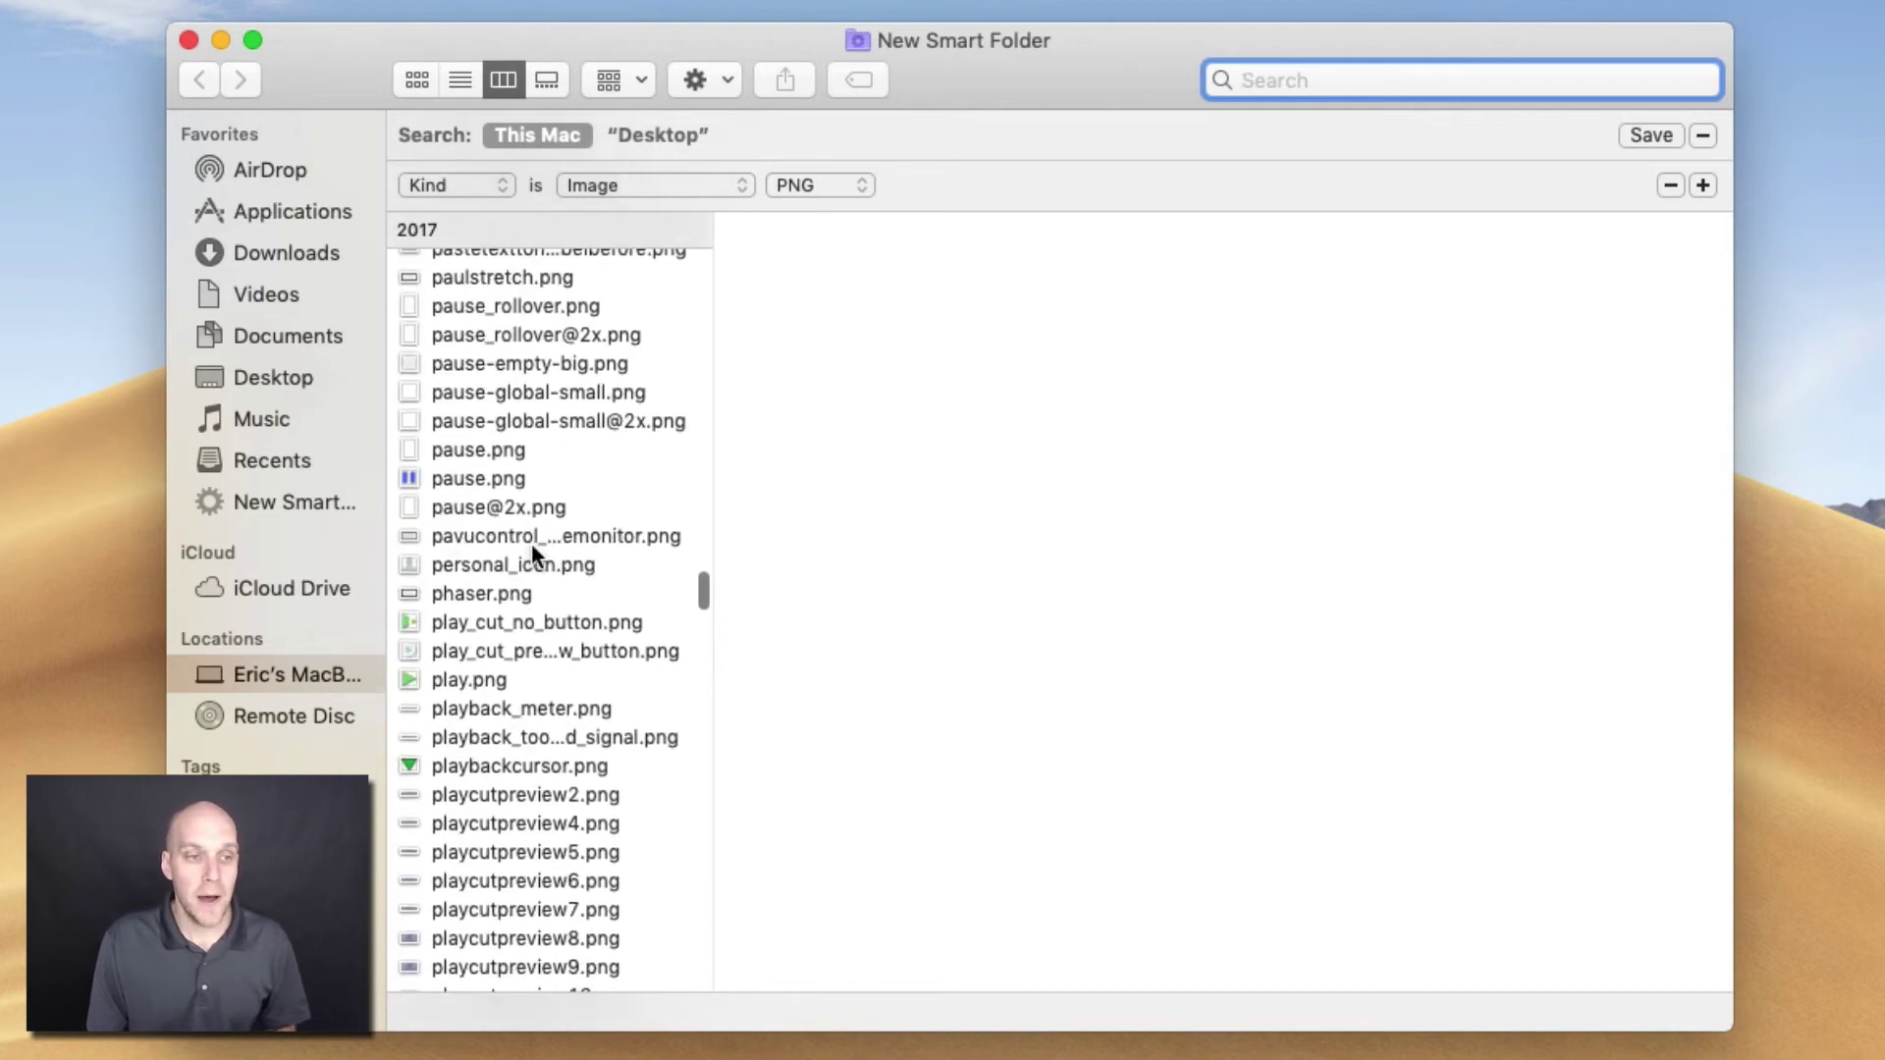
{"action": "scroll", "coordinate": [532, 544], "scroll_direction": "up", "scroll_amount": 8}
{"action": "scroll", "coordinate": [544, 401], "scroll_direction": "up", "scroll_amount": 20}
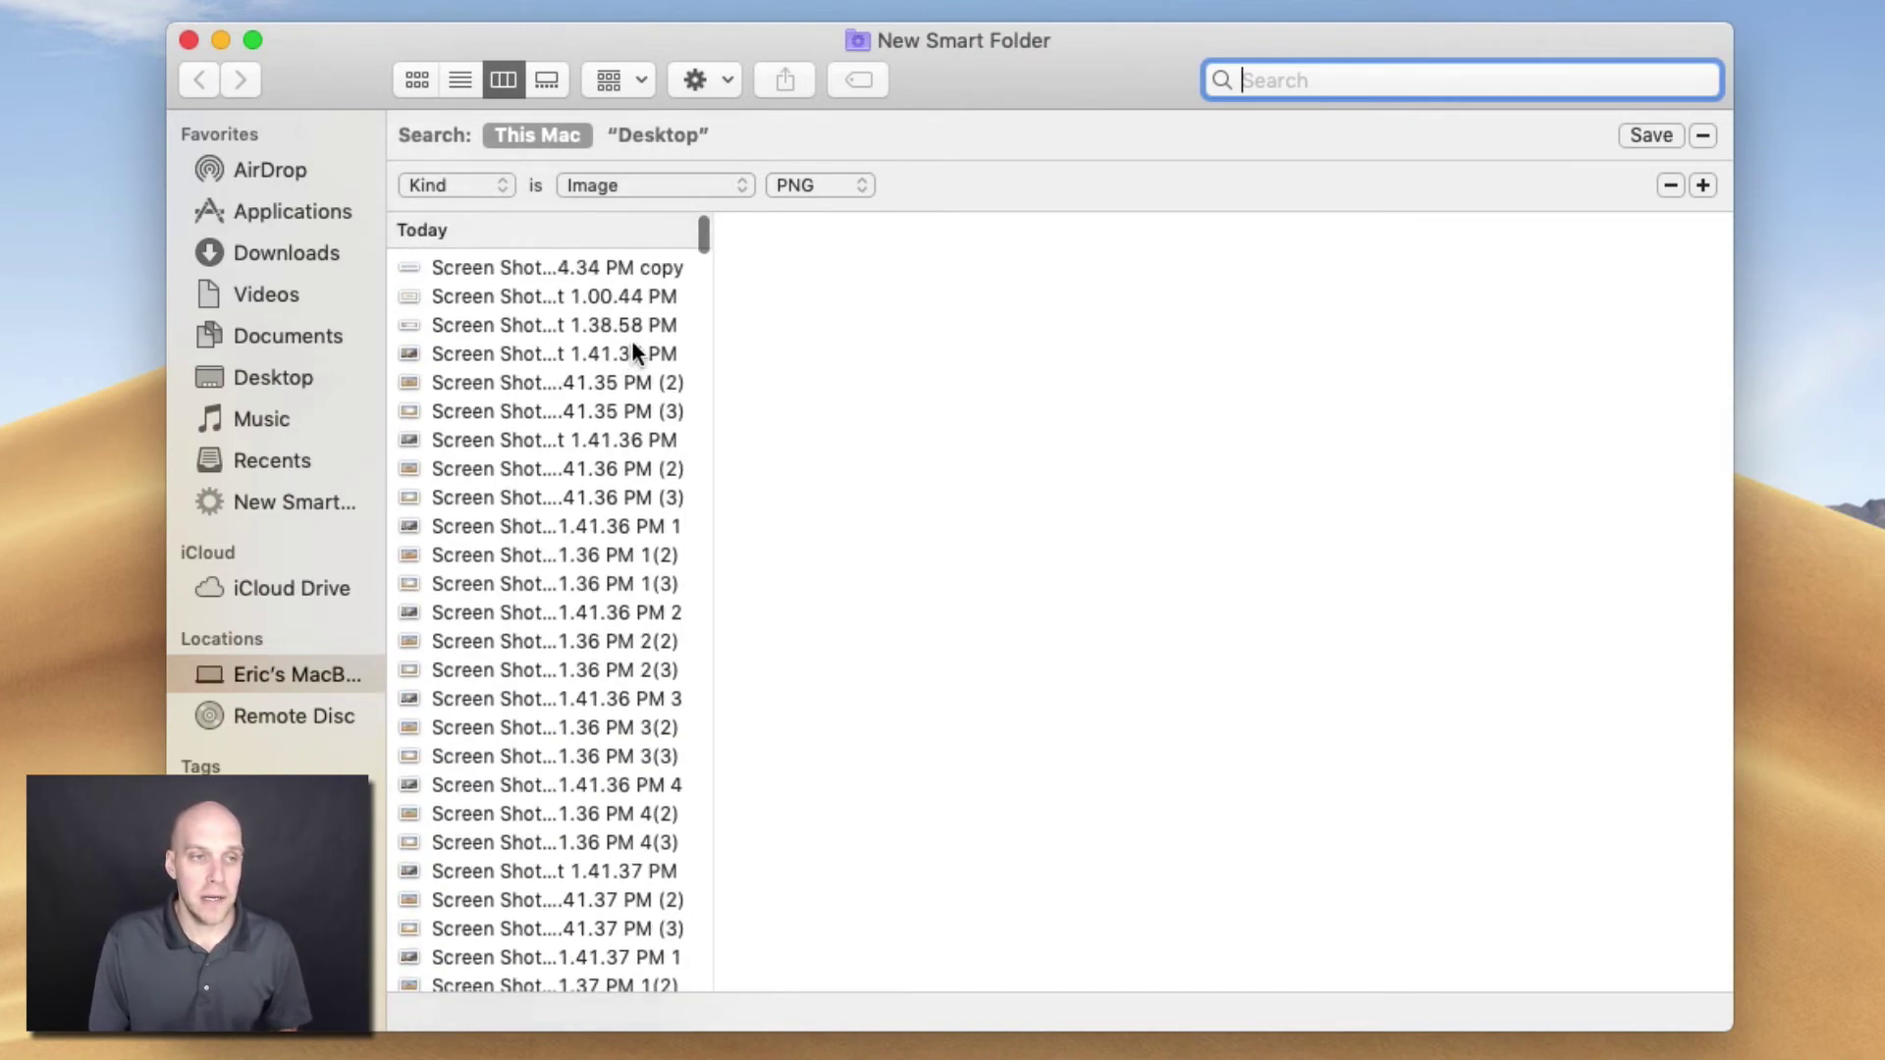
Group the PNG smart-folder results by Name and browse them
{"action": "left_click", "coordinate": [712, 81]}
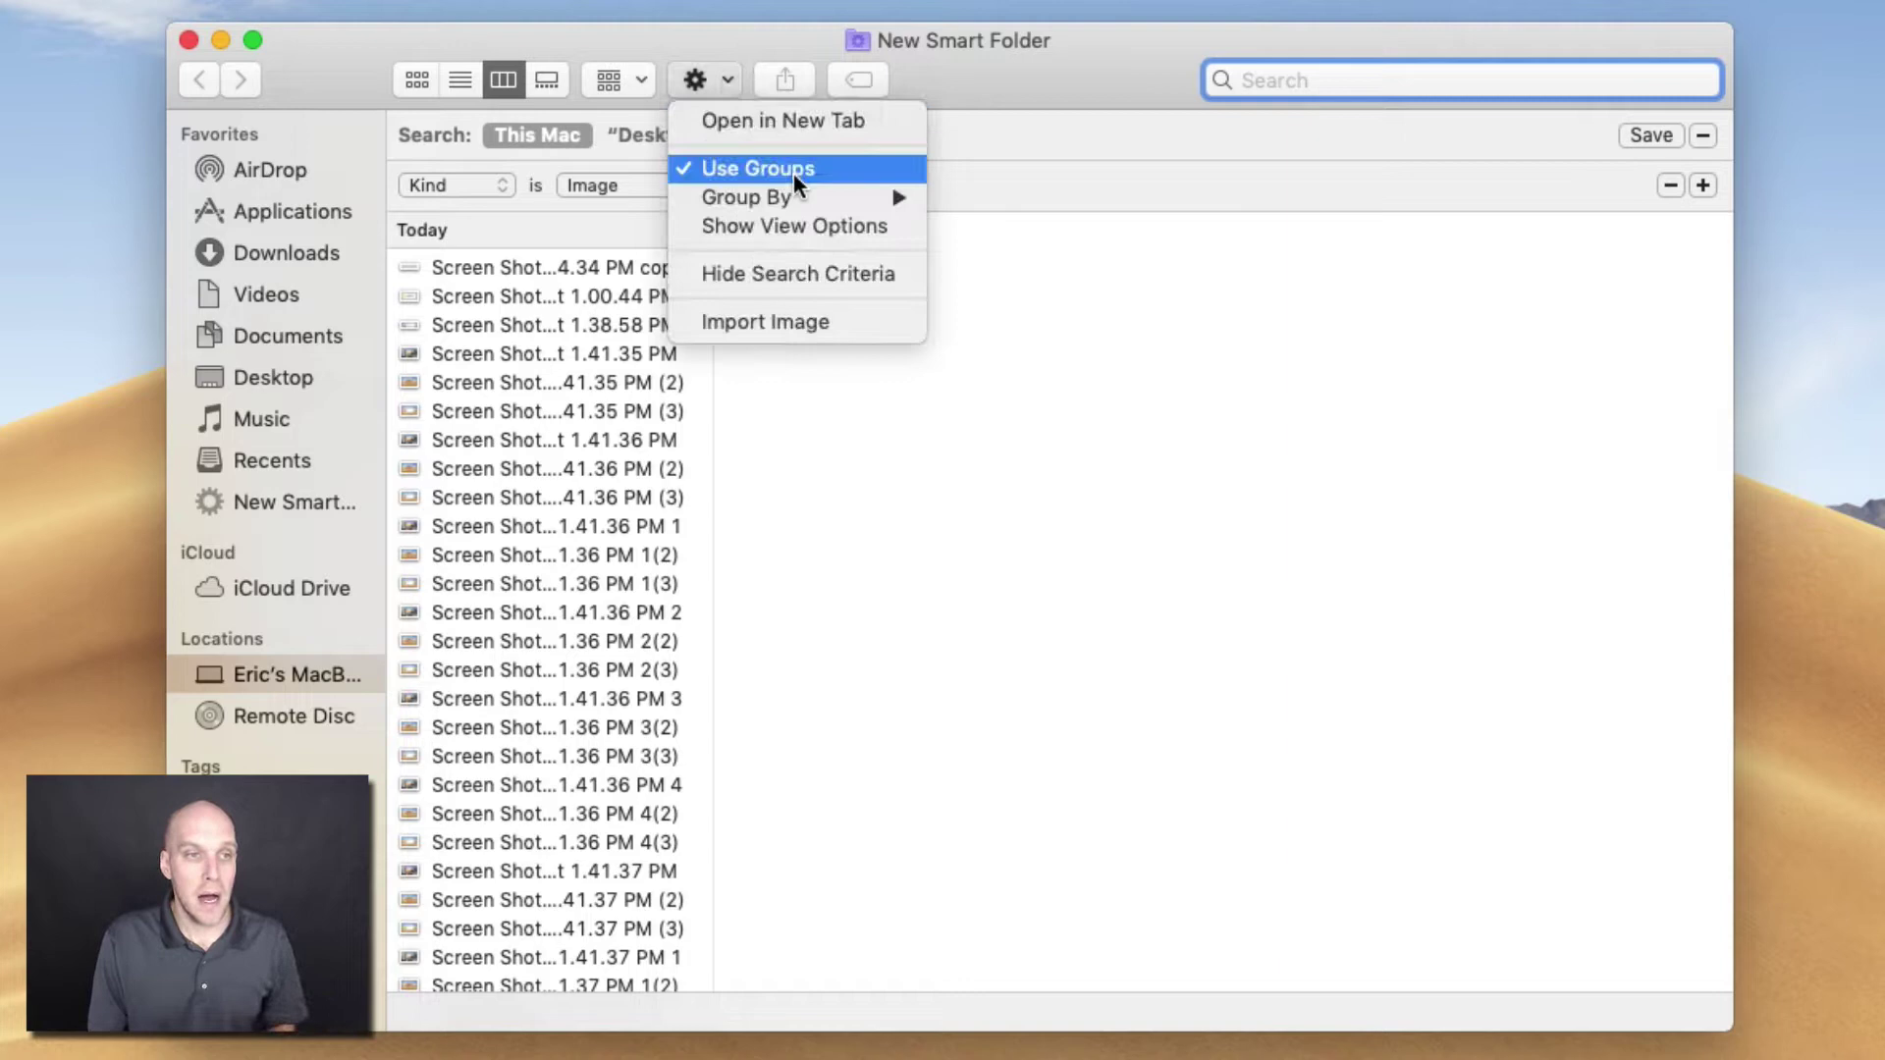
{"action": "mouse_move", "coordinate": [800, 192]}
{"action": "left_click", "coordinate": [1021, 200]}
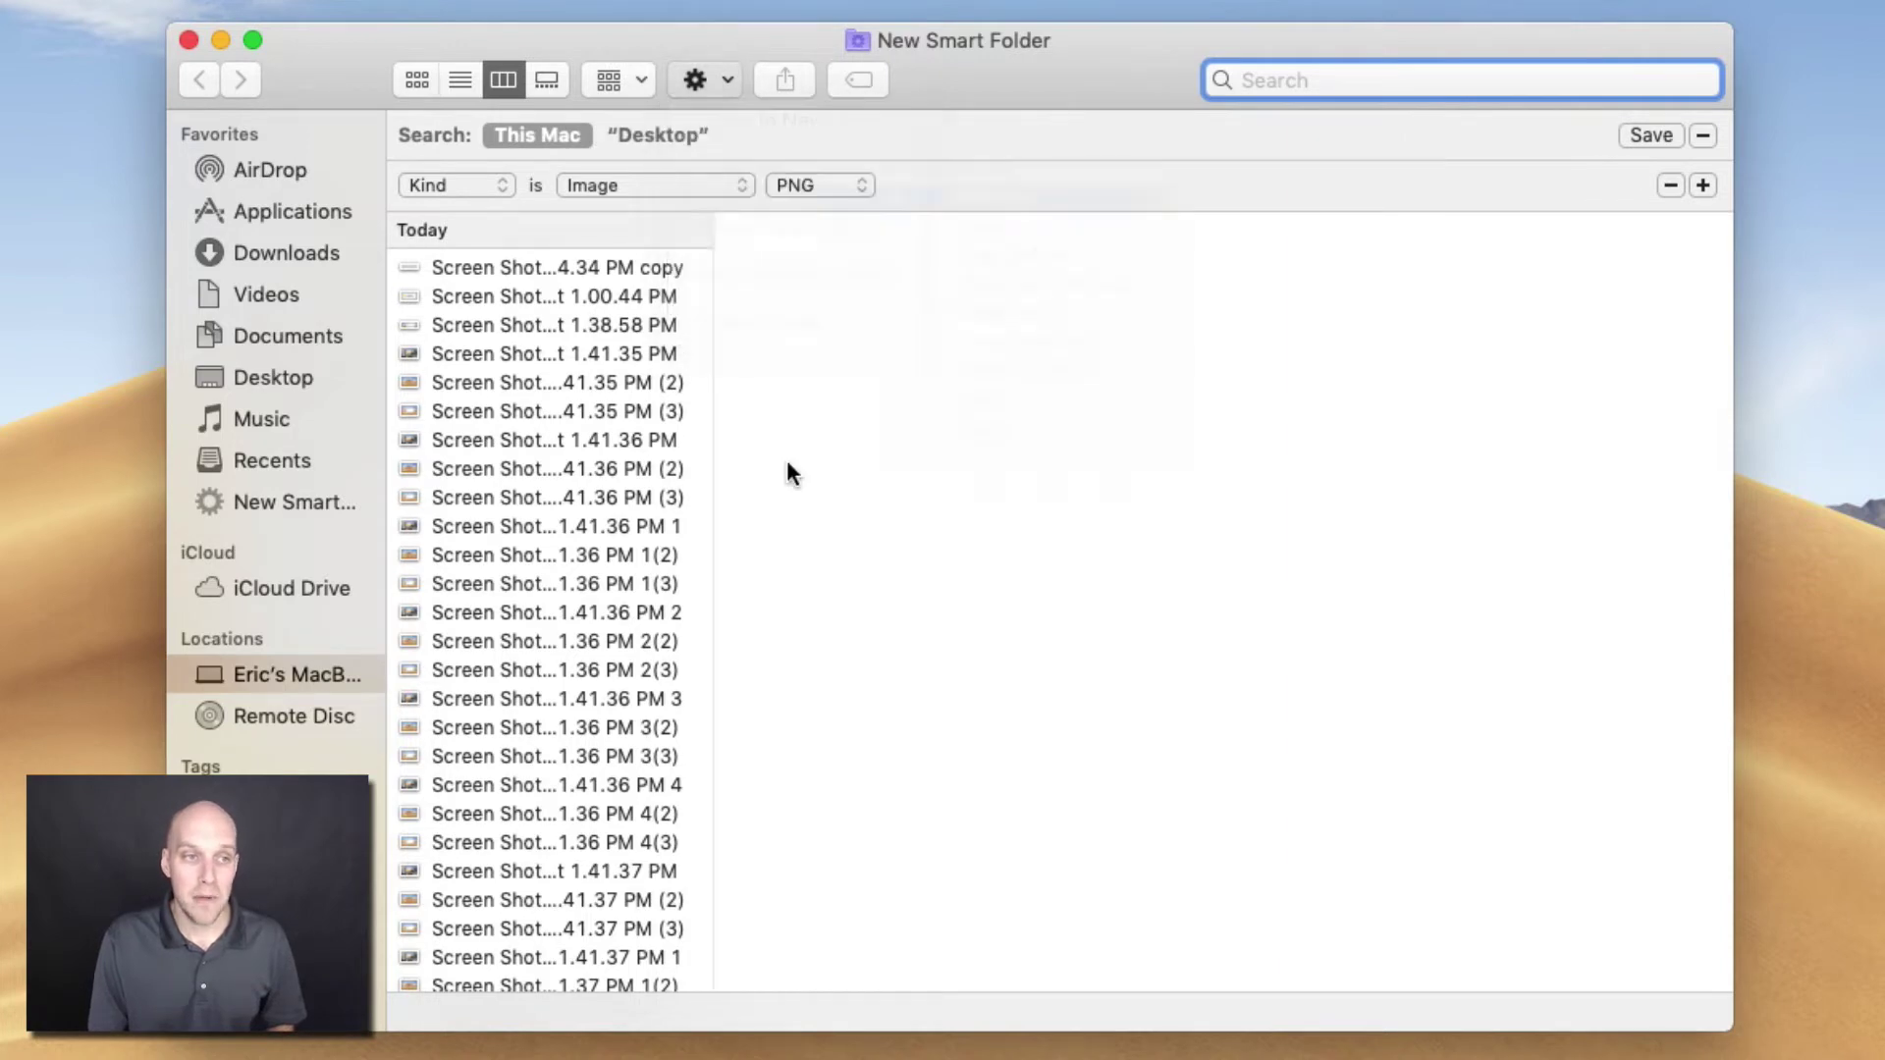
{"action": "scroll", "coordinate": [599, 643], "scroll_direction": "down", "scroll_amount": 5}
{"action": "scroll", "coordinate": [595, 648], "scroll_direction": "down", "scroll_amount": 20}
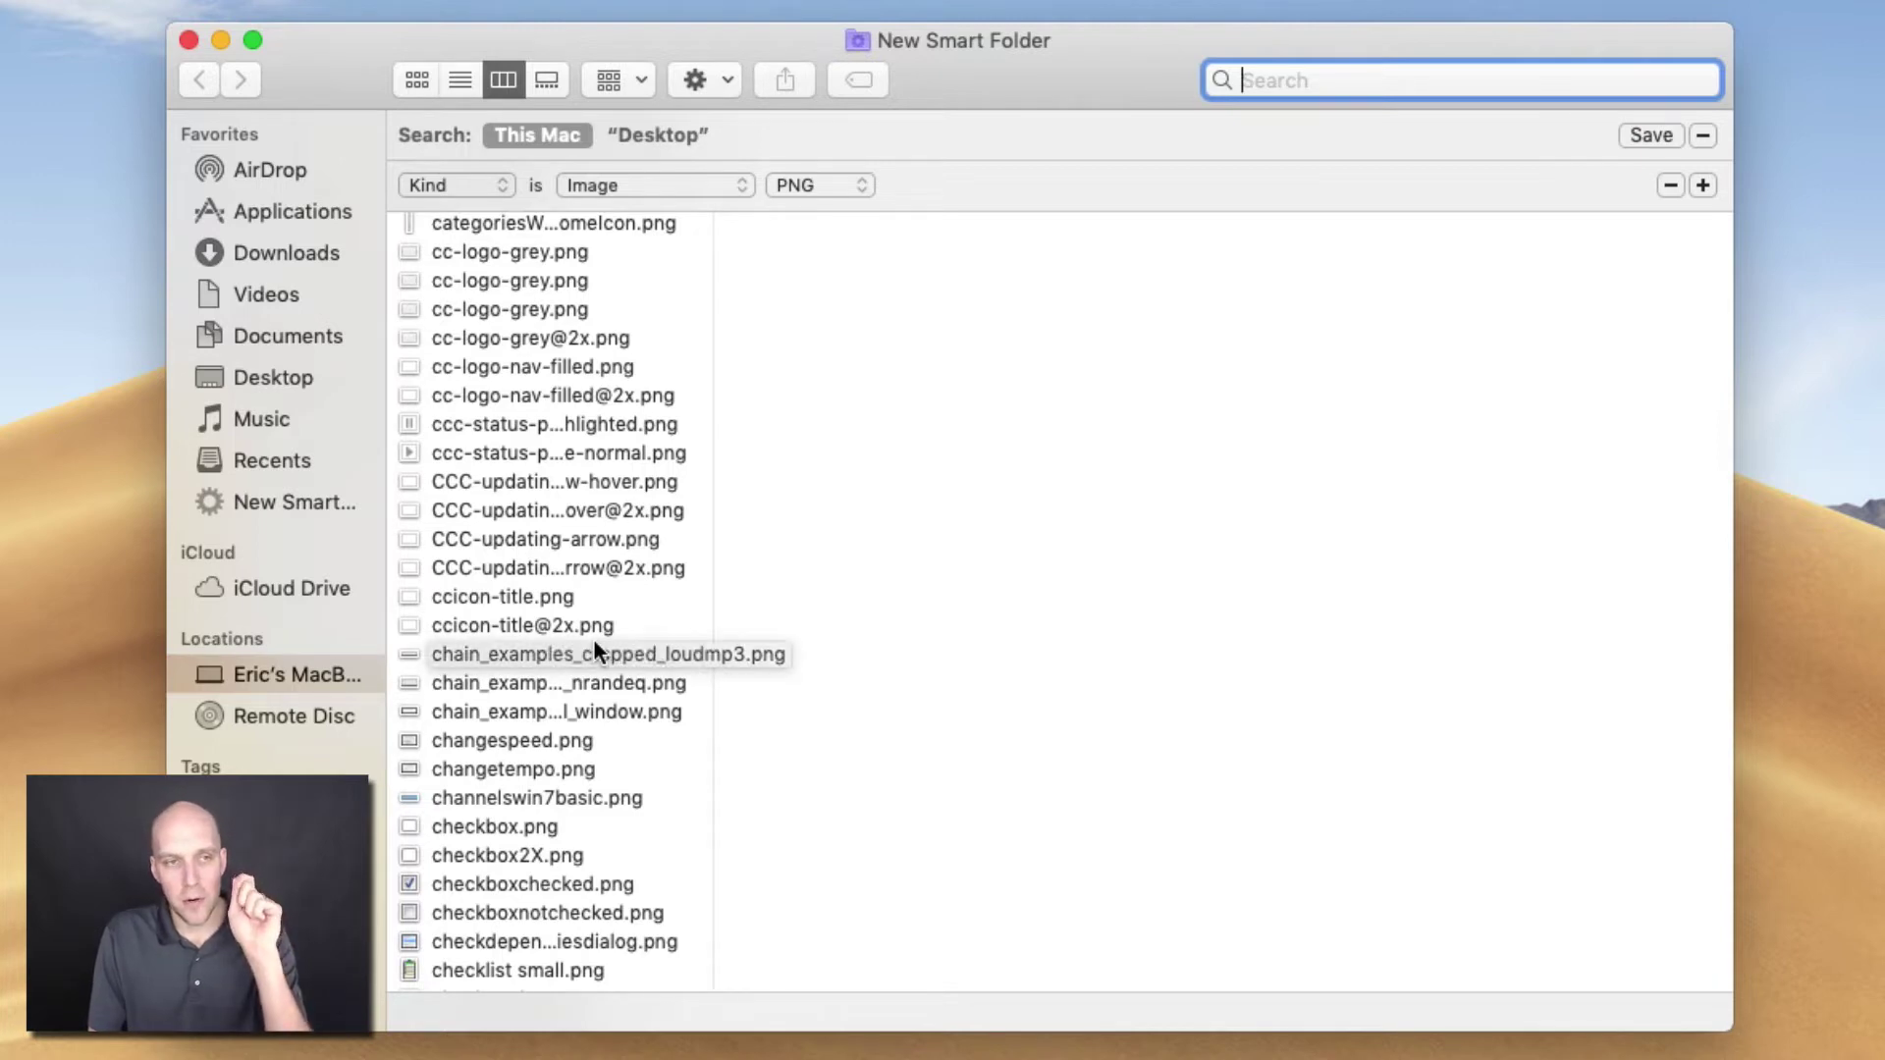
{"action": "scroll", "coordinate": [594, 643], "scroll_direction": "down", "scroll_amount": 10}
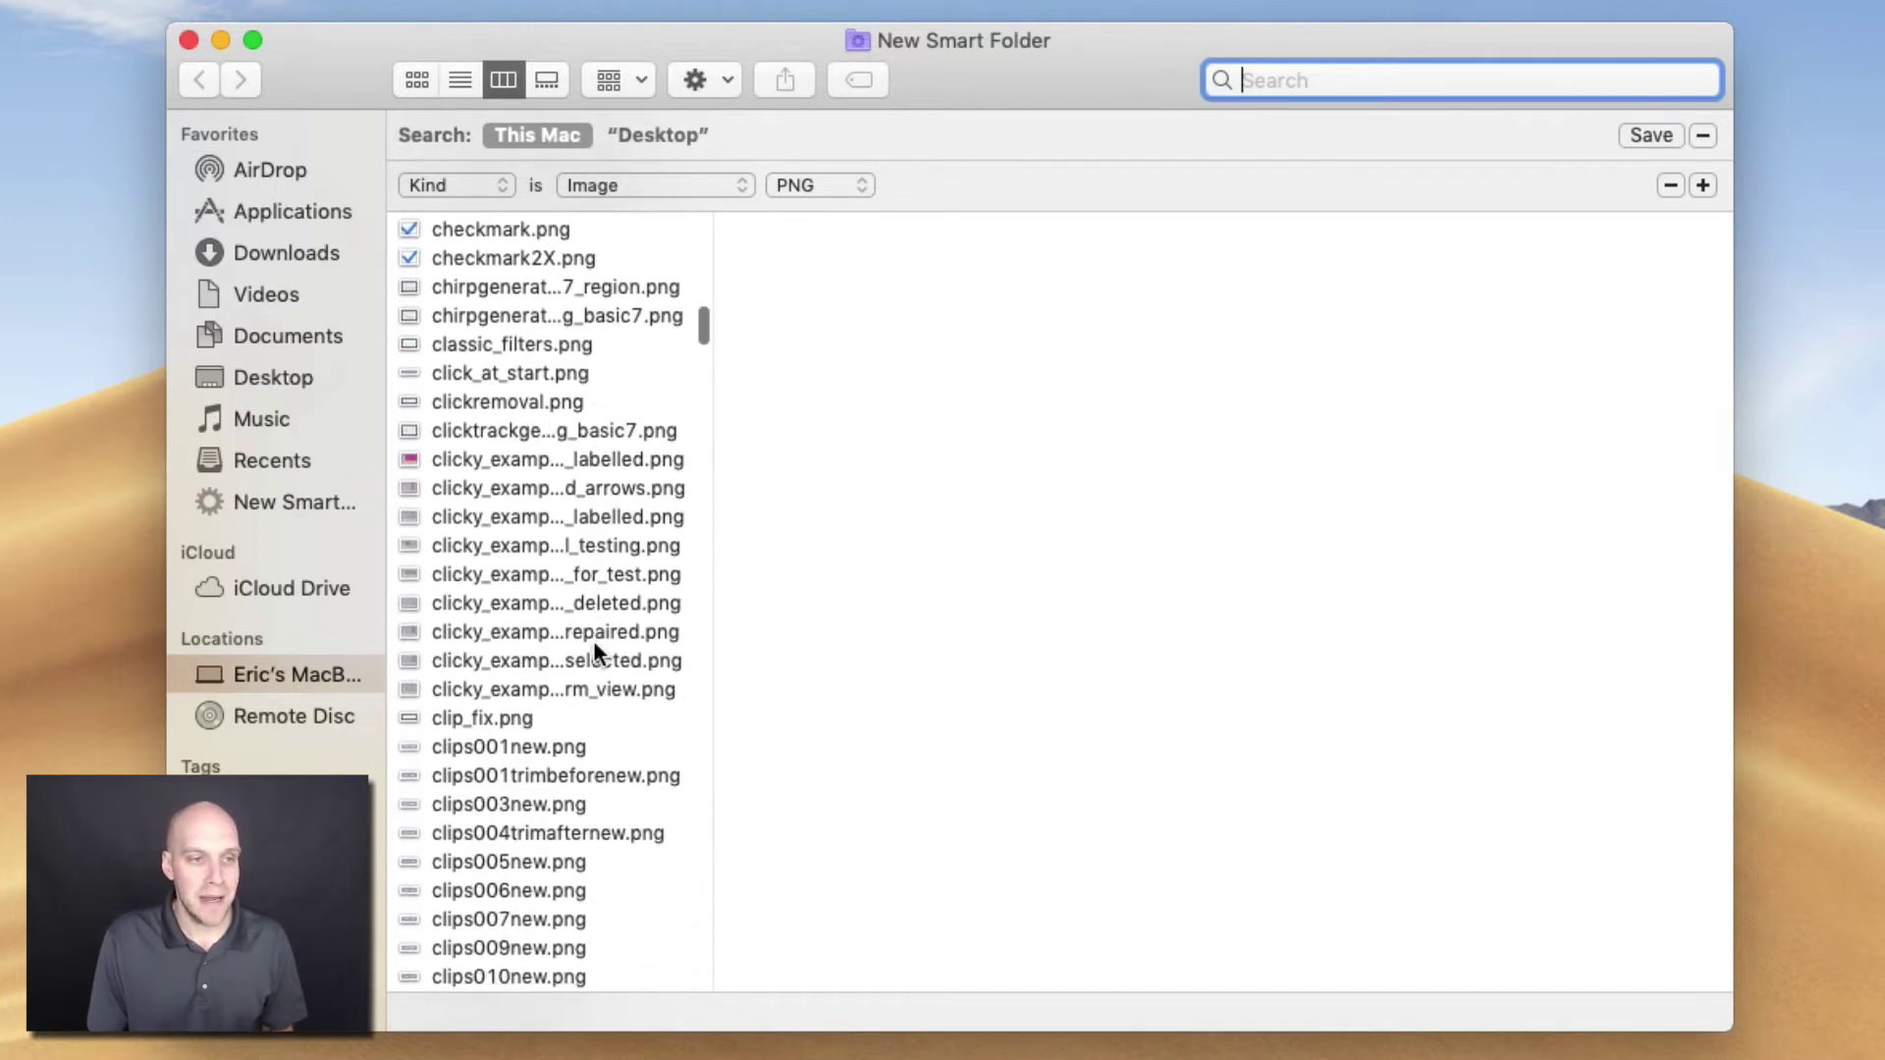
{"action": "scroll", "coordinate": [593, 640], "scroll_direction": "down", "scroll_amount": 15}
{"action": "scroll", "coordinate": [593, 640], "scroll_direction": "up", "scroll_amount": 20}
Regroup the PNG results by Size, starting with From 1 MB to 10 MB
{"action": "left_click", "coordinate": [728, 79]}
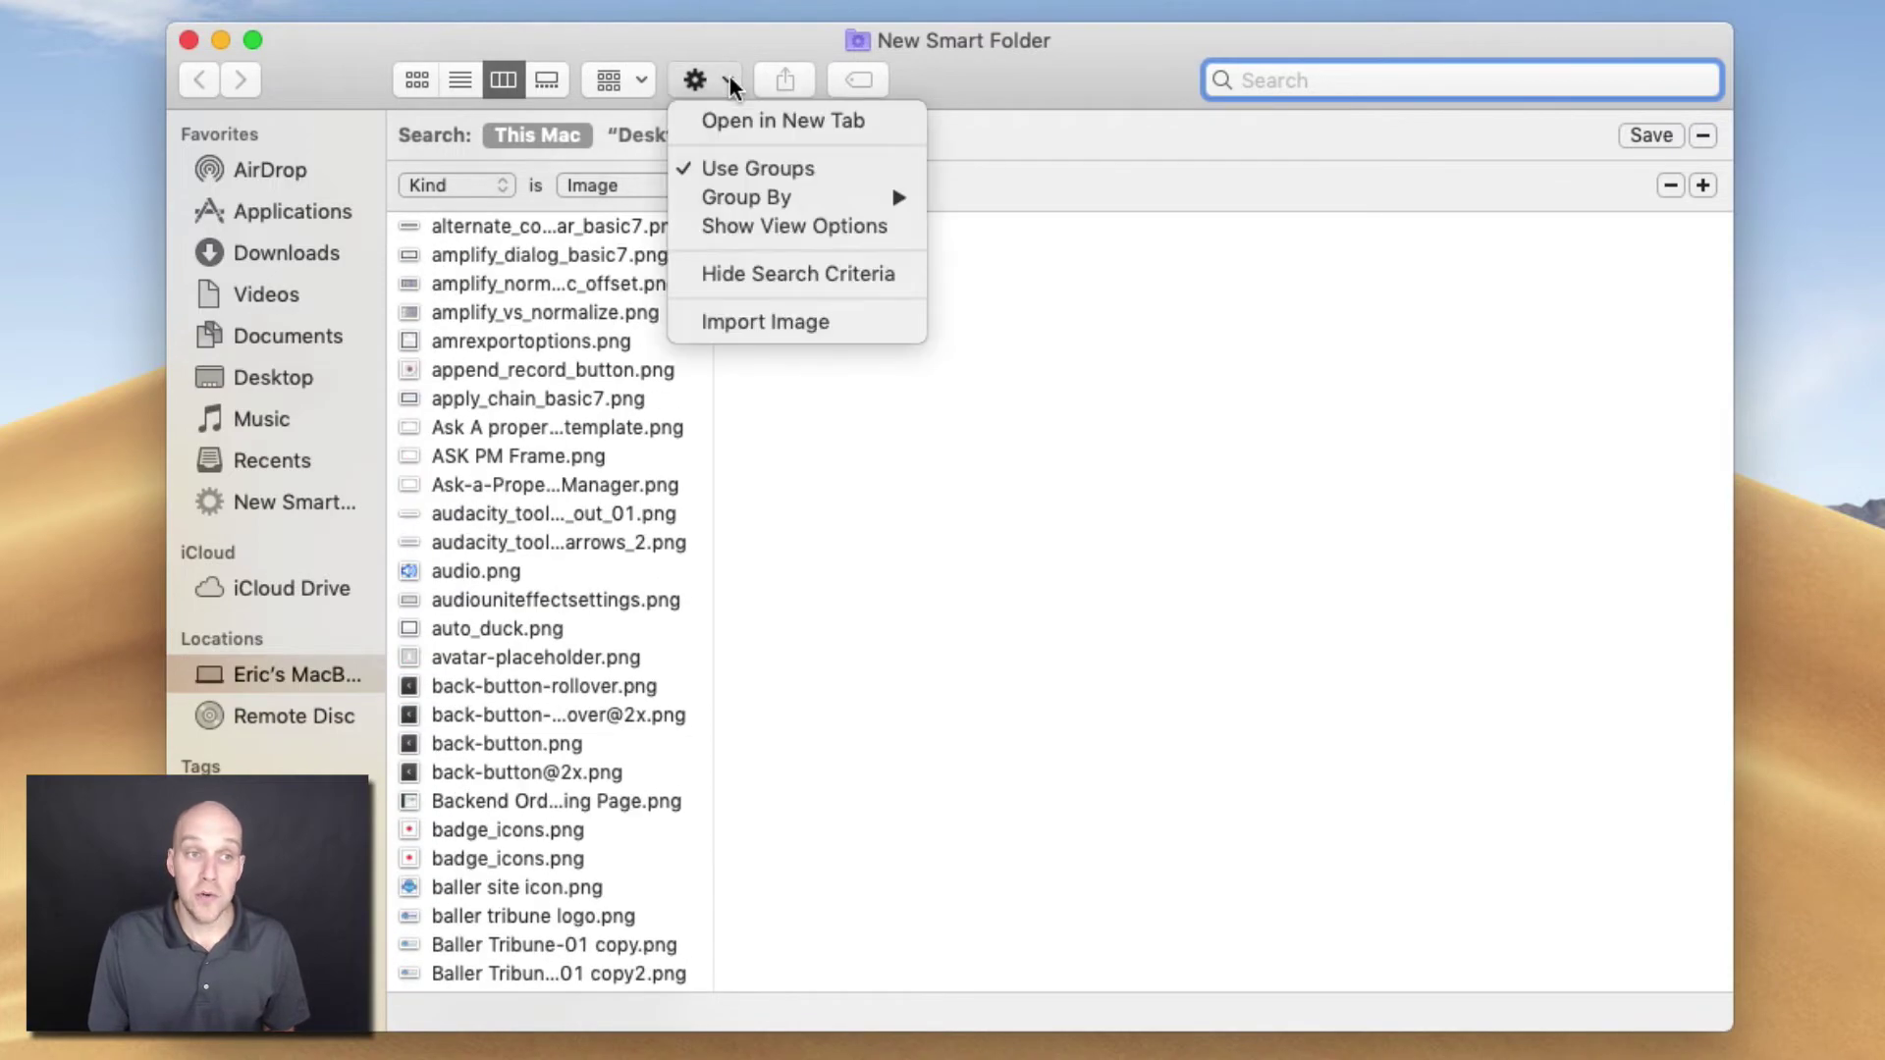
{"action": "mouse_move", "coordinate": [794, 194]}
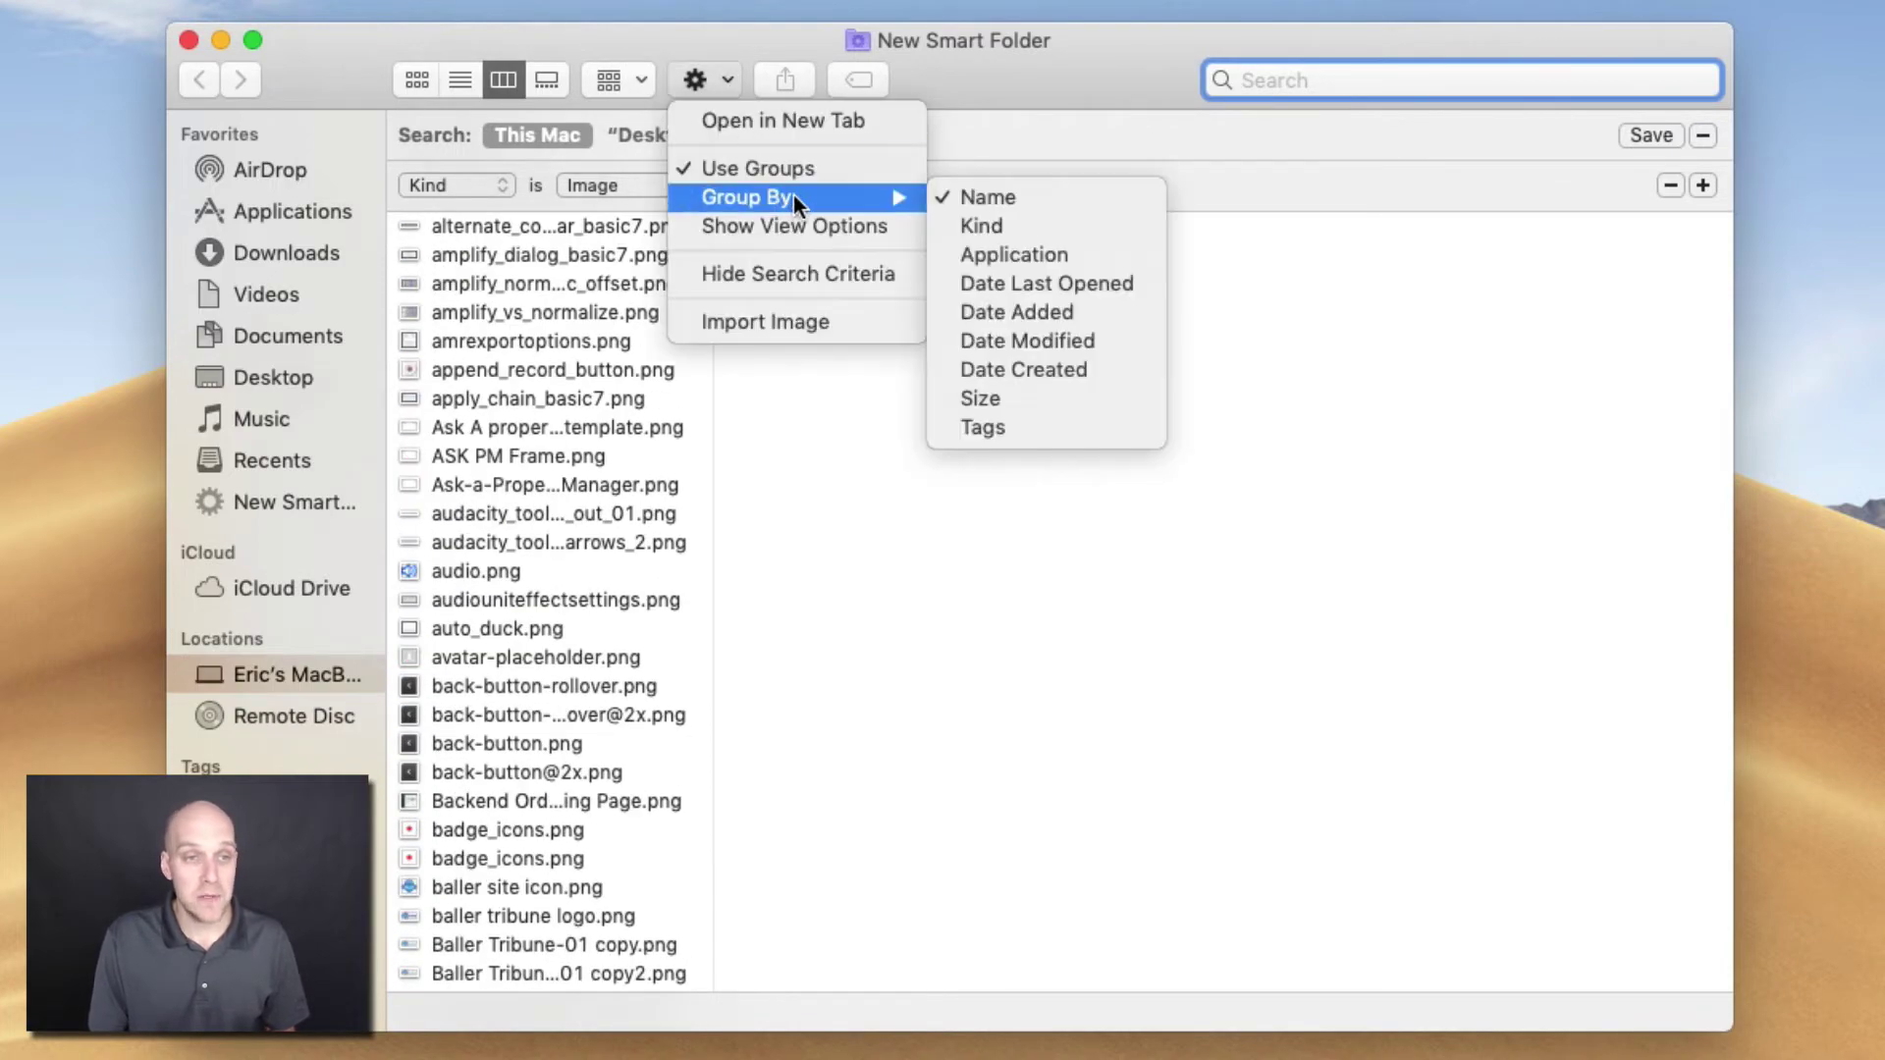
{"action": "left_click", "coordinate": [994, 398]}
{"action": "scroll", "coordinate": [694, 383], "scroll_direction": "up", "scroll_amount": 2}
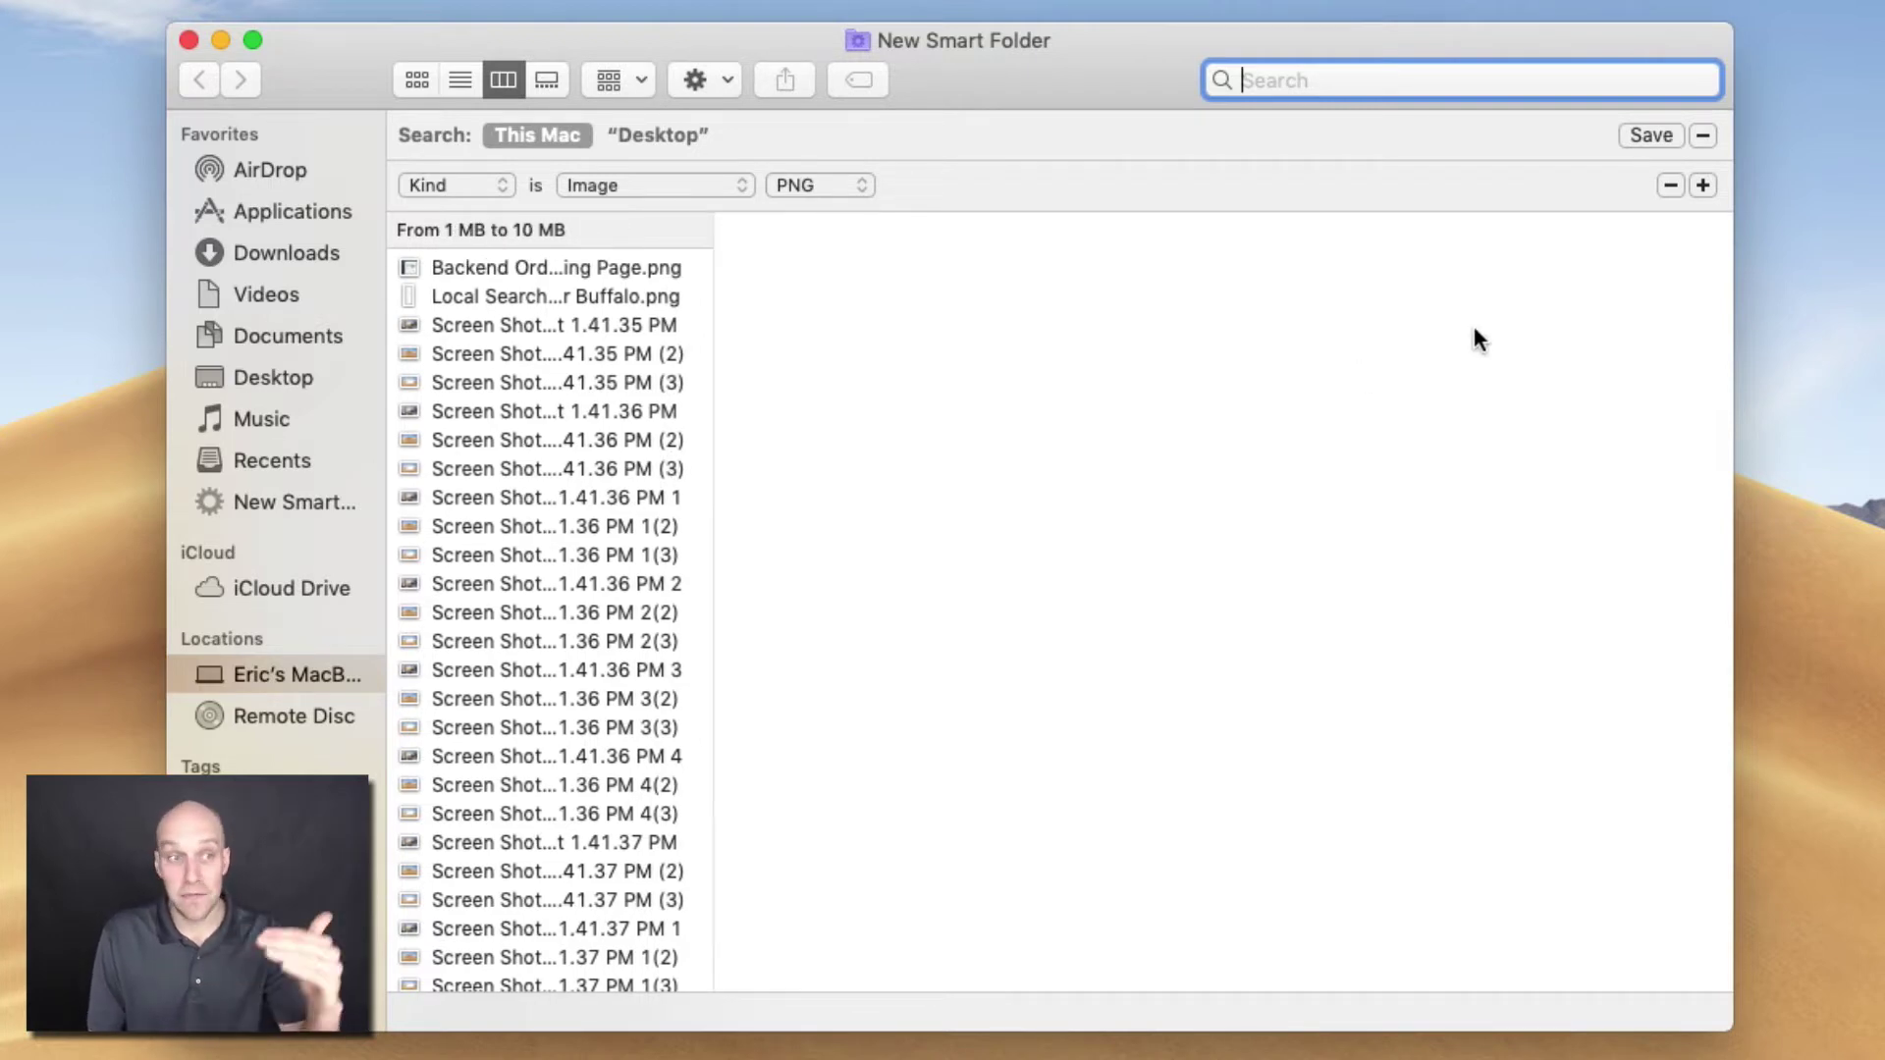
Add a second rule, Name matches 'screen shot', to the PNG smart folder
{"action": "left_click", "coordinate": [1703, 185]}
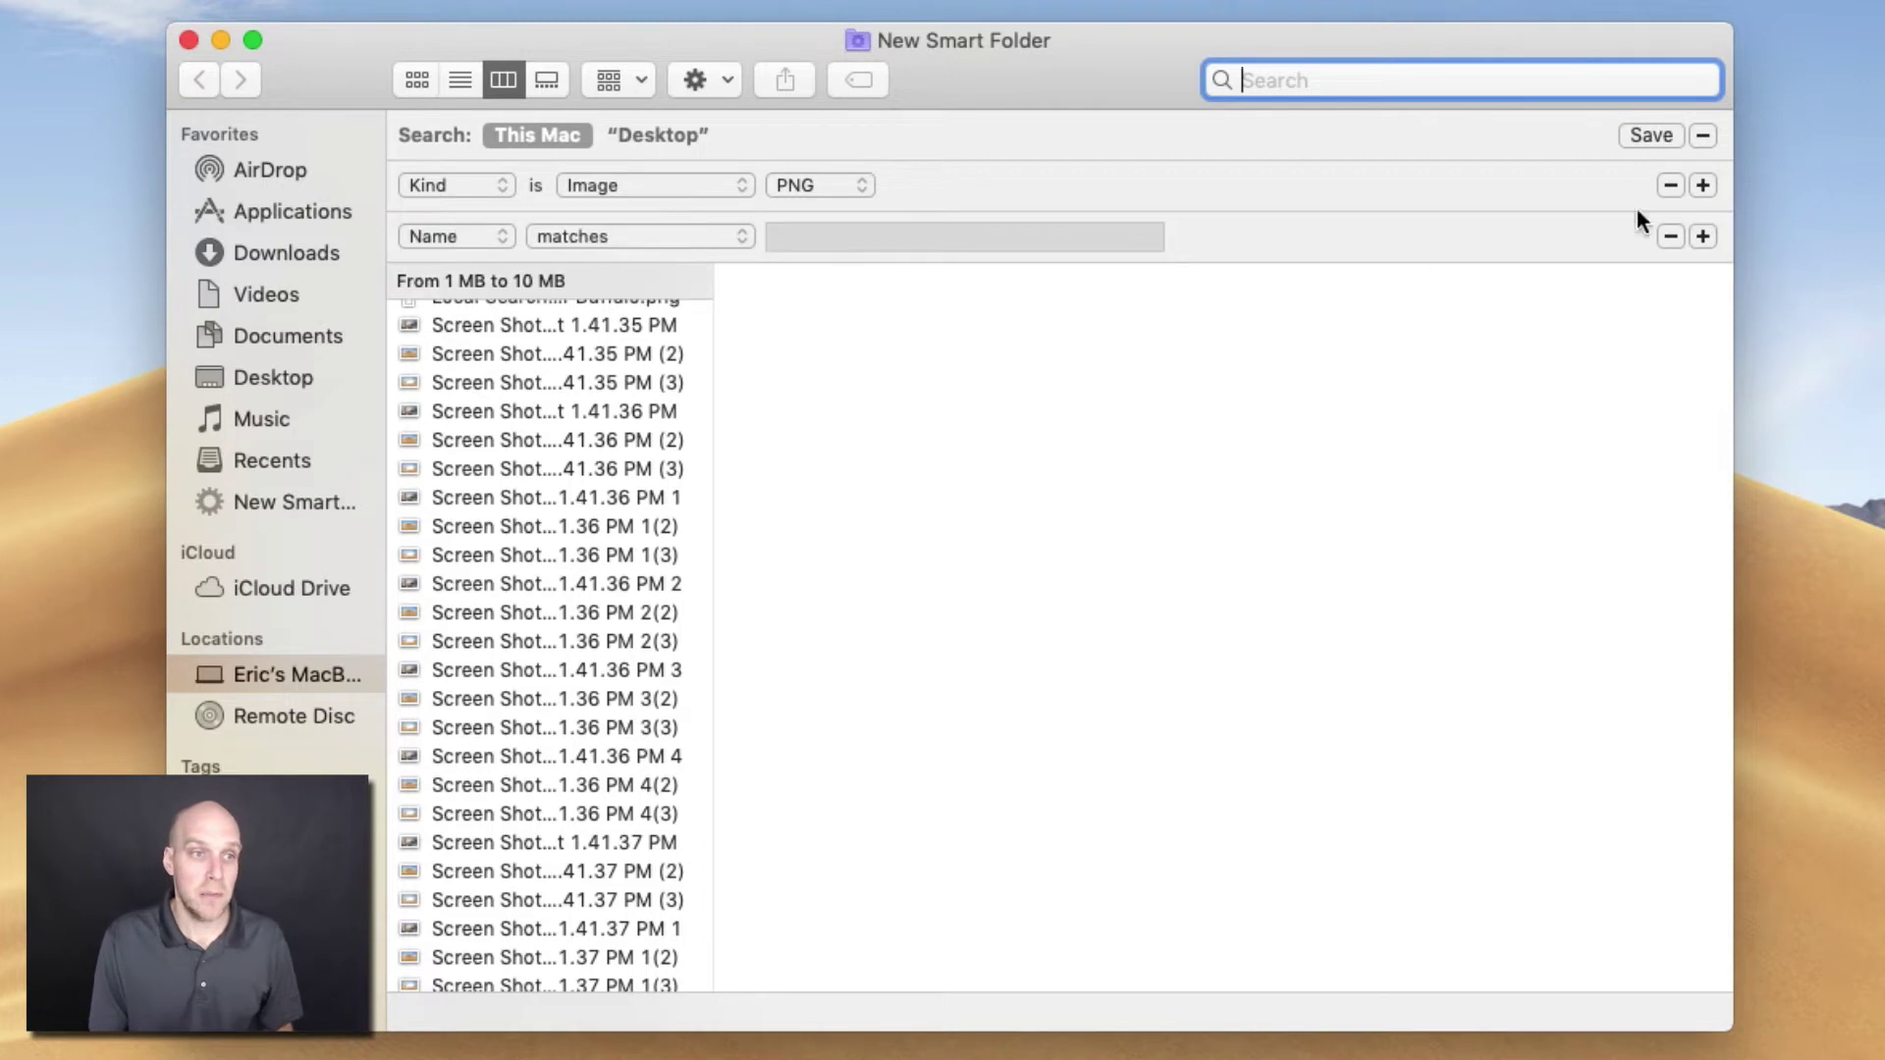
{"action": "left_click", "coordinate": [493, 233]}
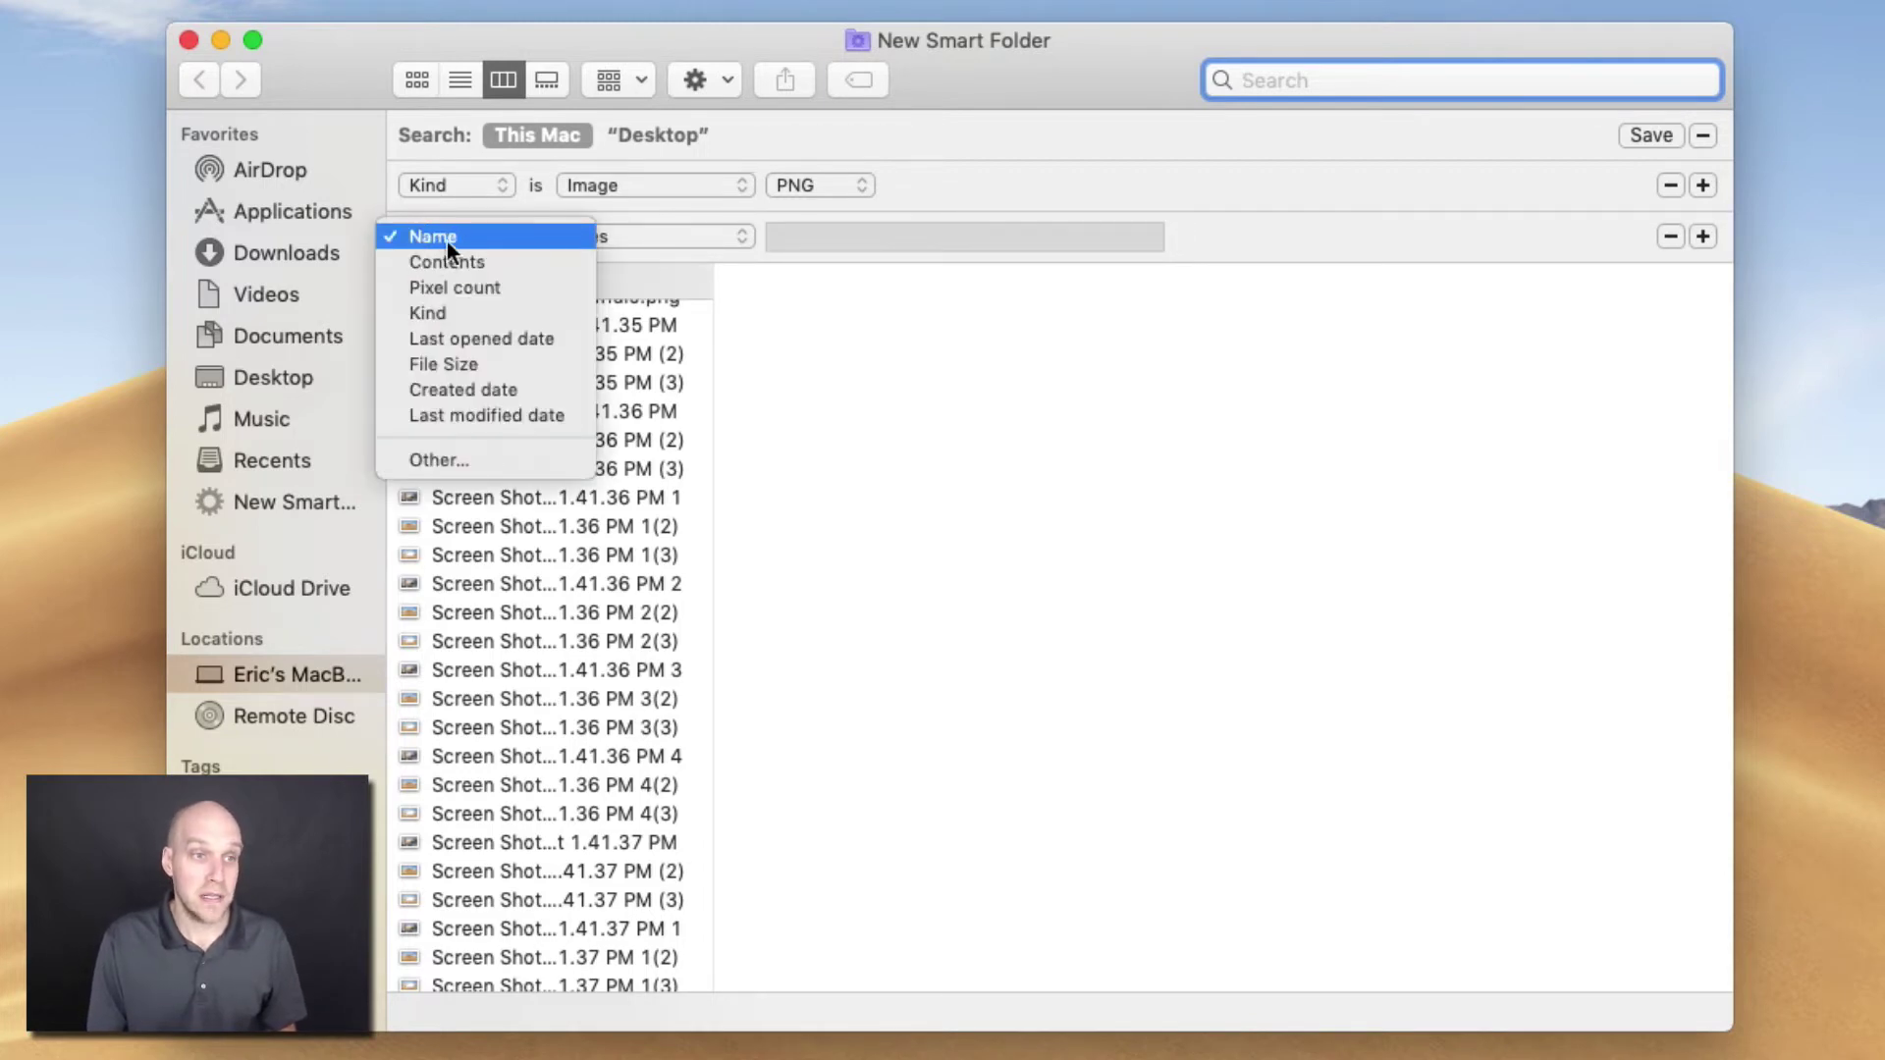
{"action": "left_click", "coordinate": [428, 460]}
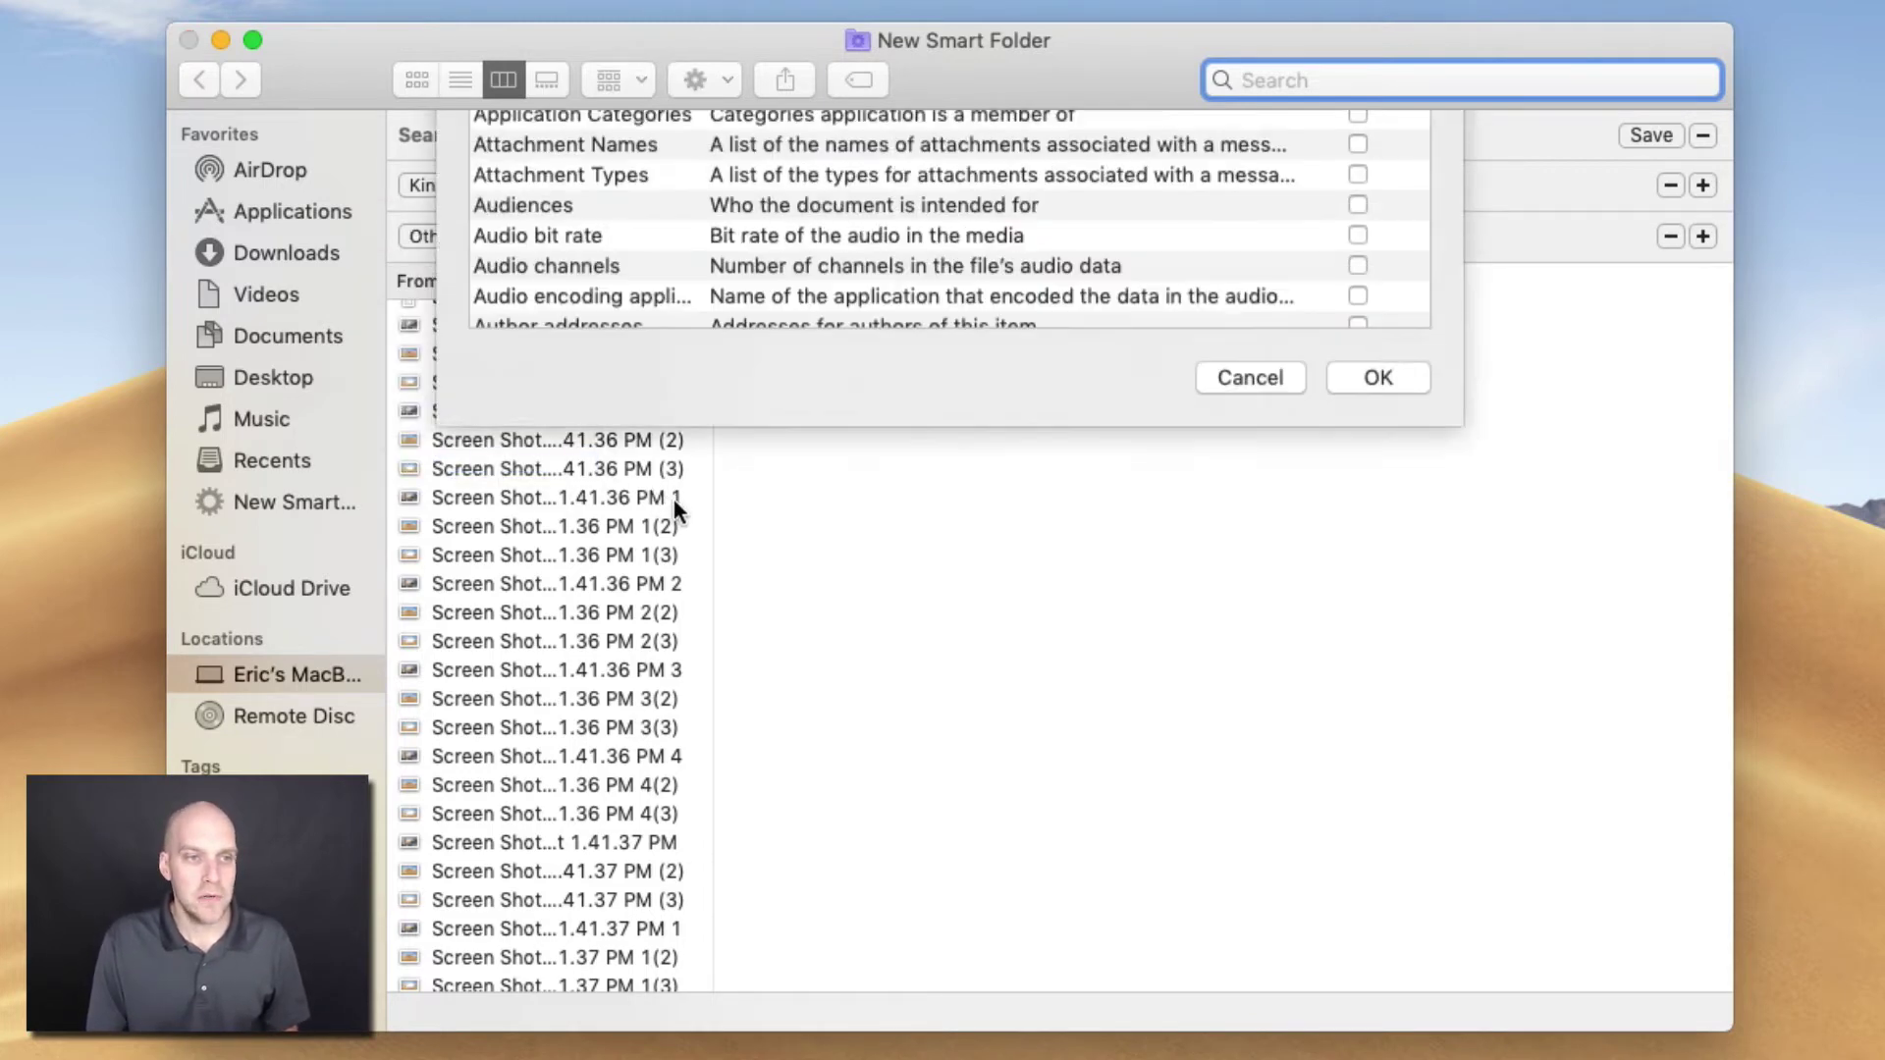
{"action": "scroll", "coordinate": [786, 413], "scroll_direction": "down", "scroll_amount": 10}
{"action": "left_click", "coordinate": [1252, 690]}
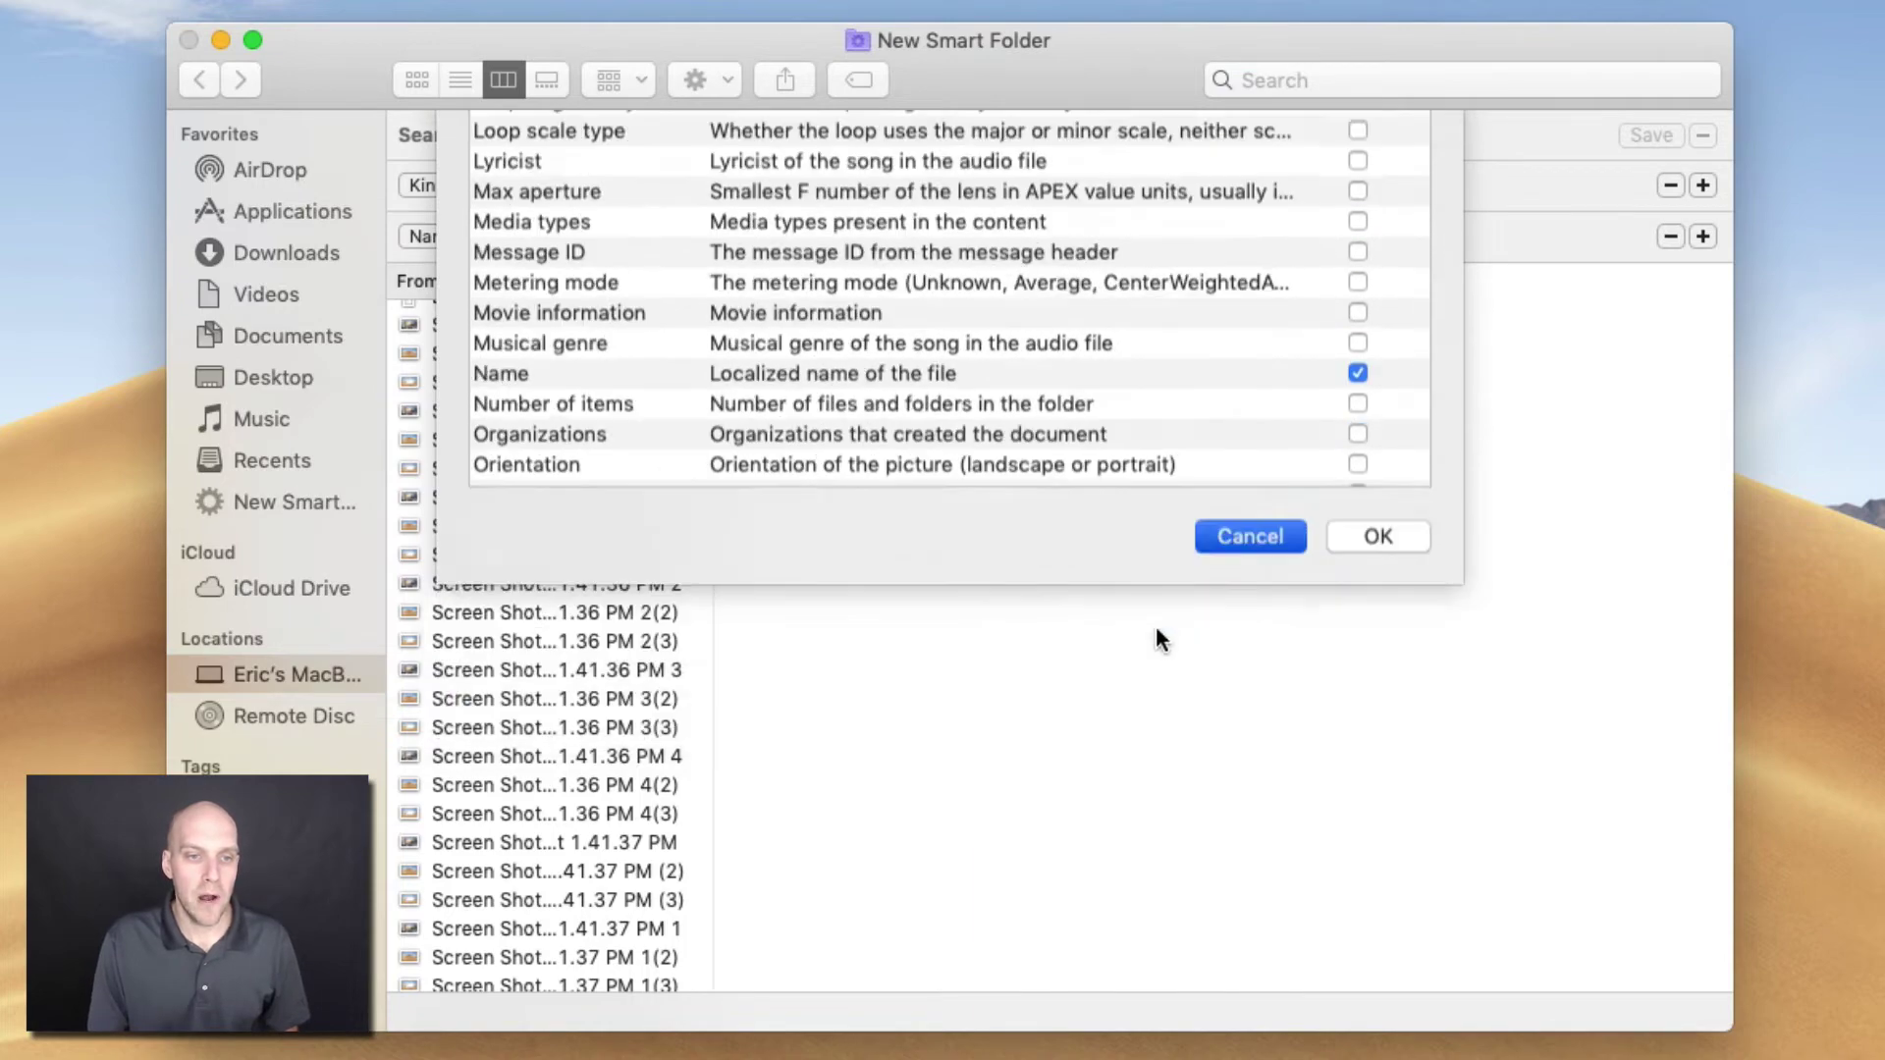
{"action": "left_click", "coordinate": [505, 237]}
{"action": "left_click", "coordinate": [483, 235]}
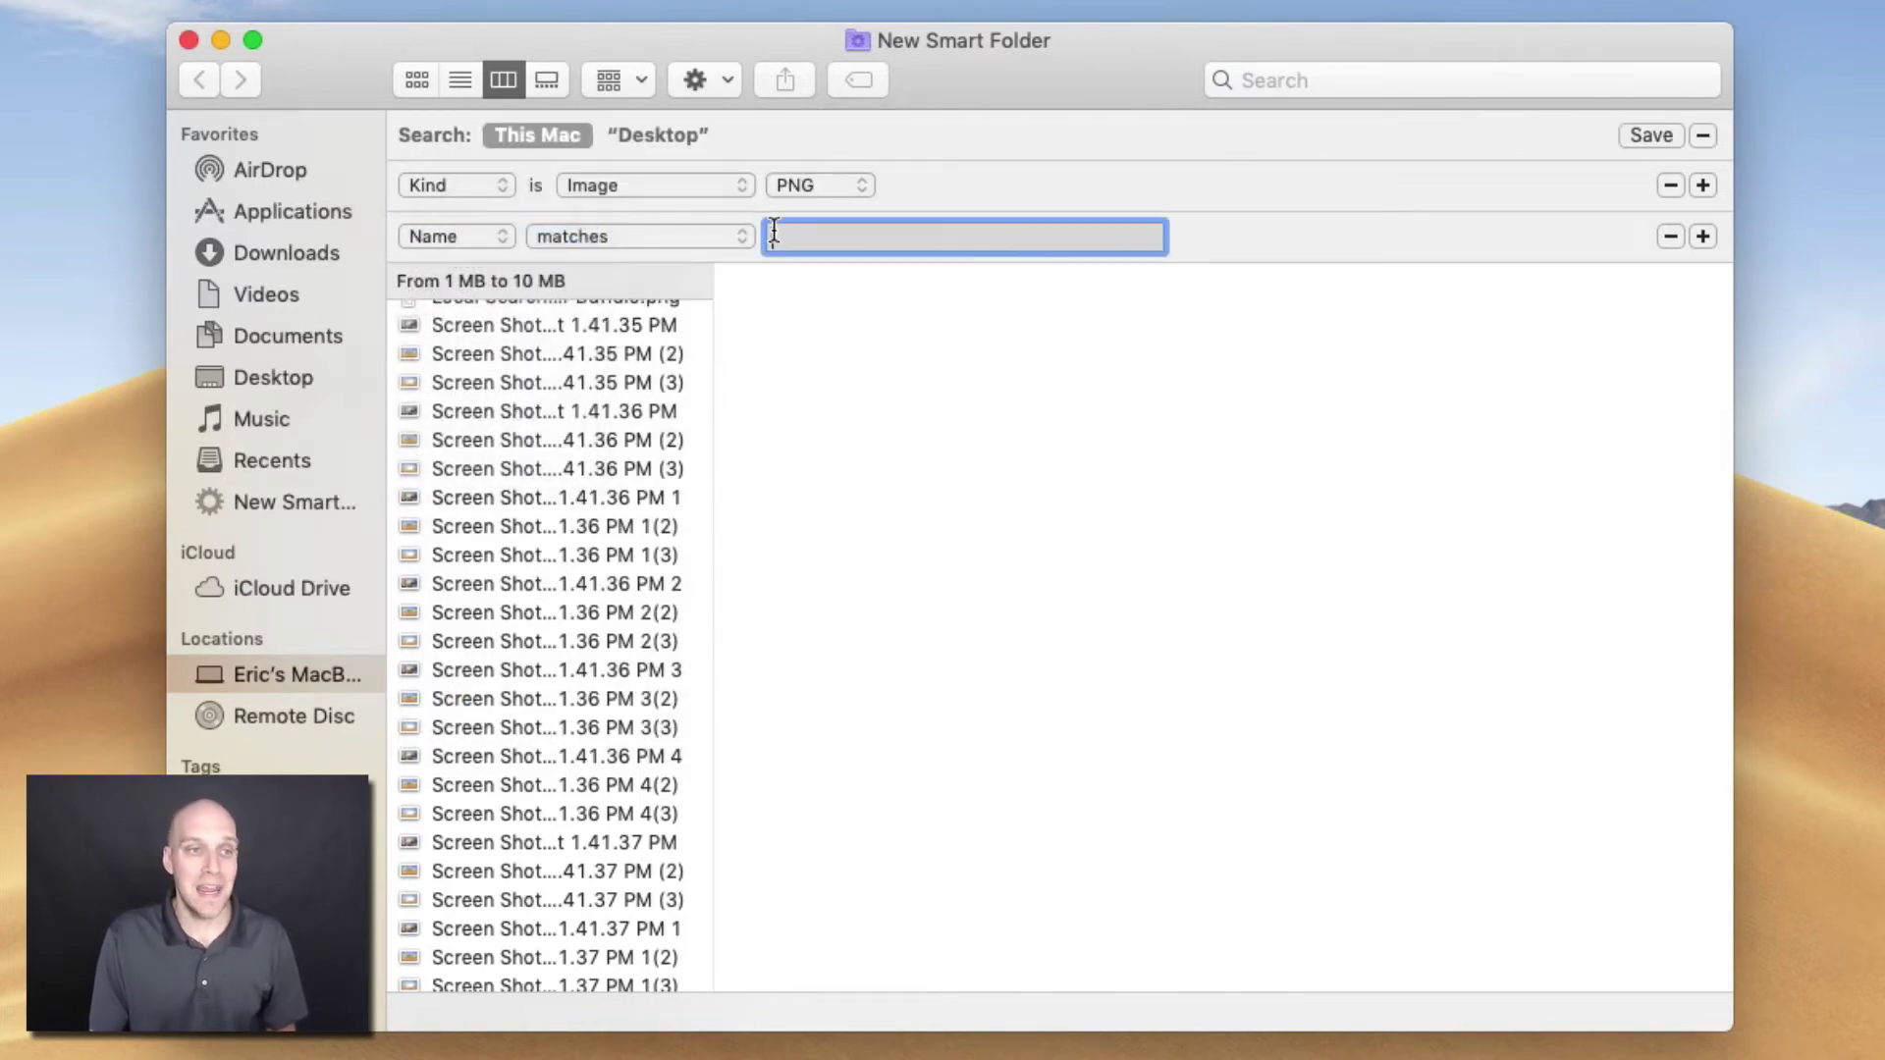
{"action": "type", "text": "s"}
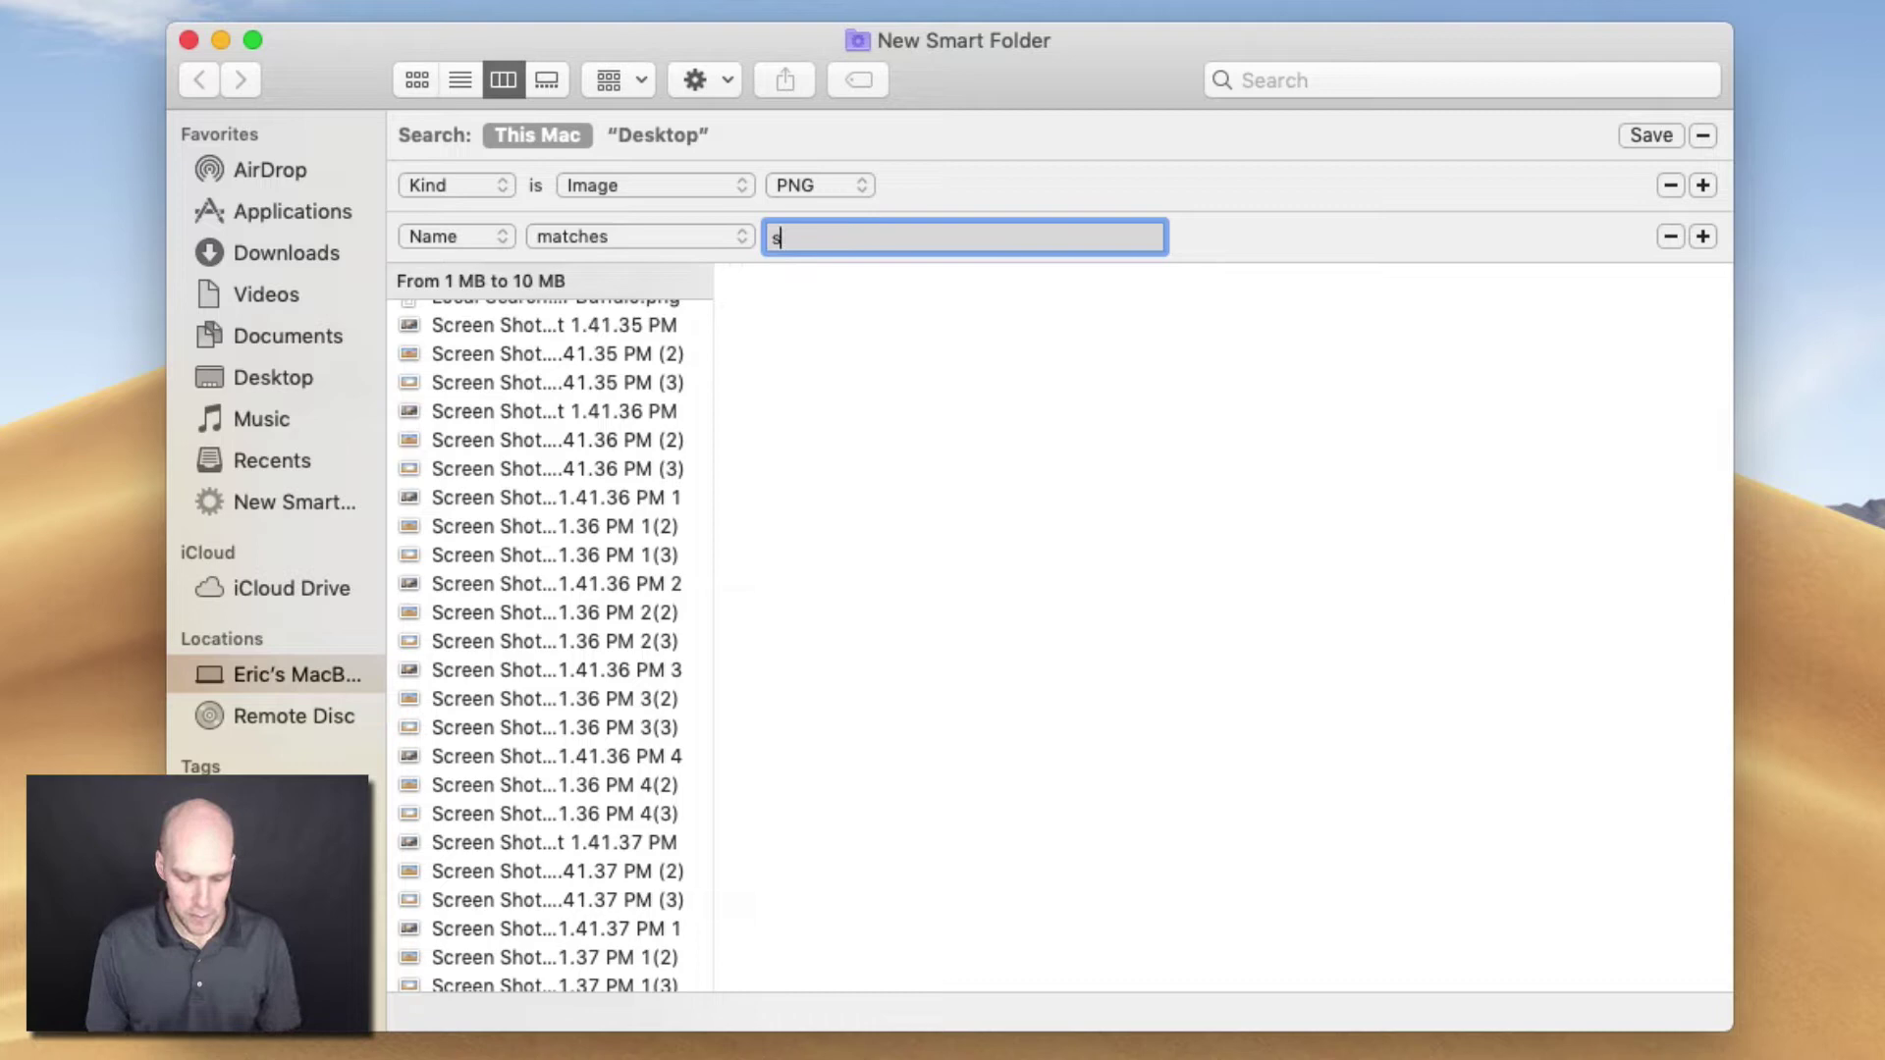
{"action": "type", "text": "creen shot"}
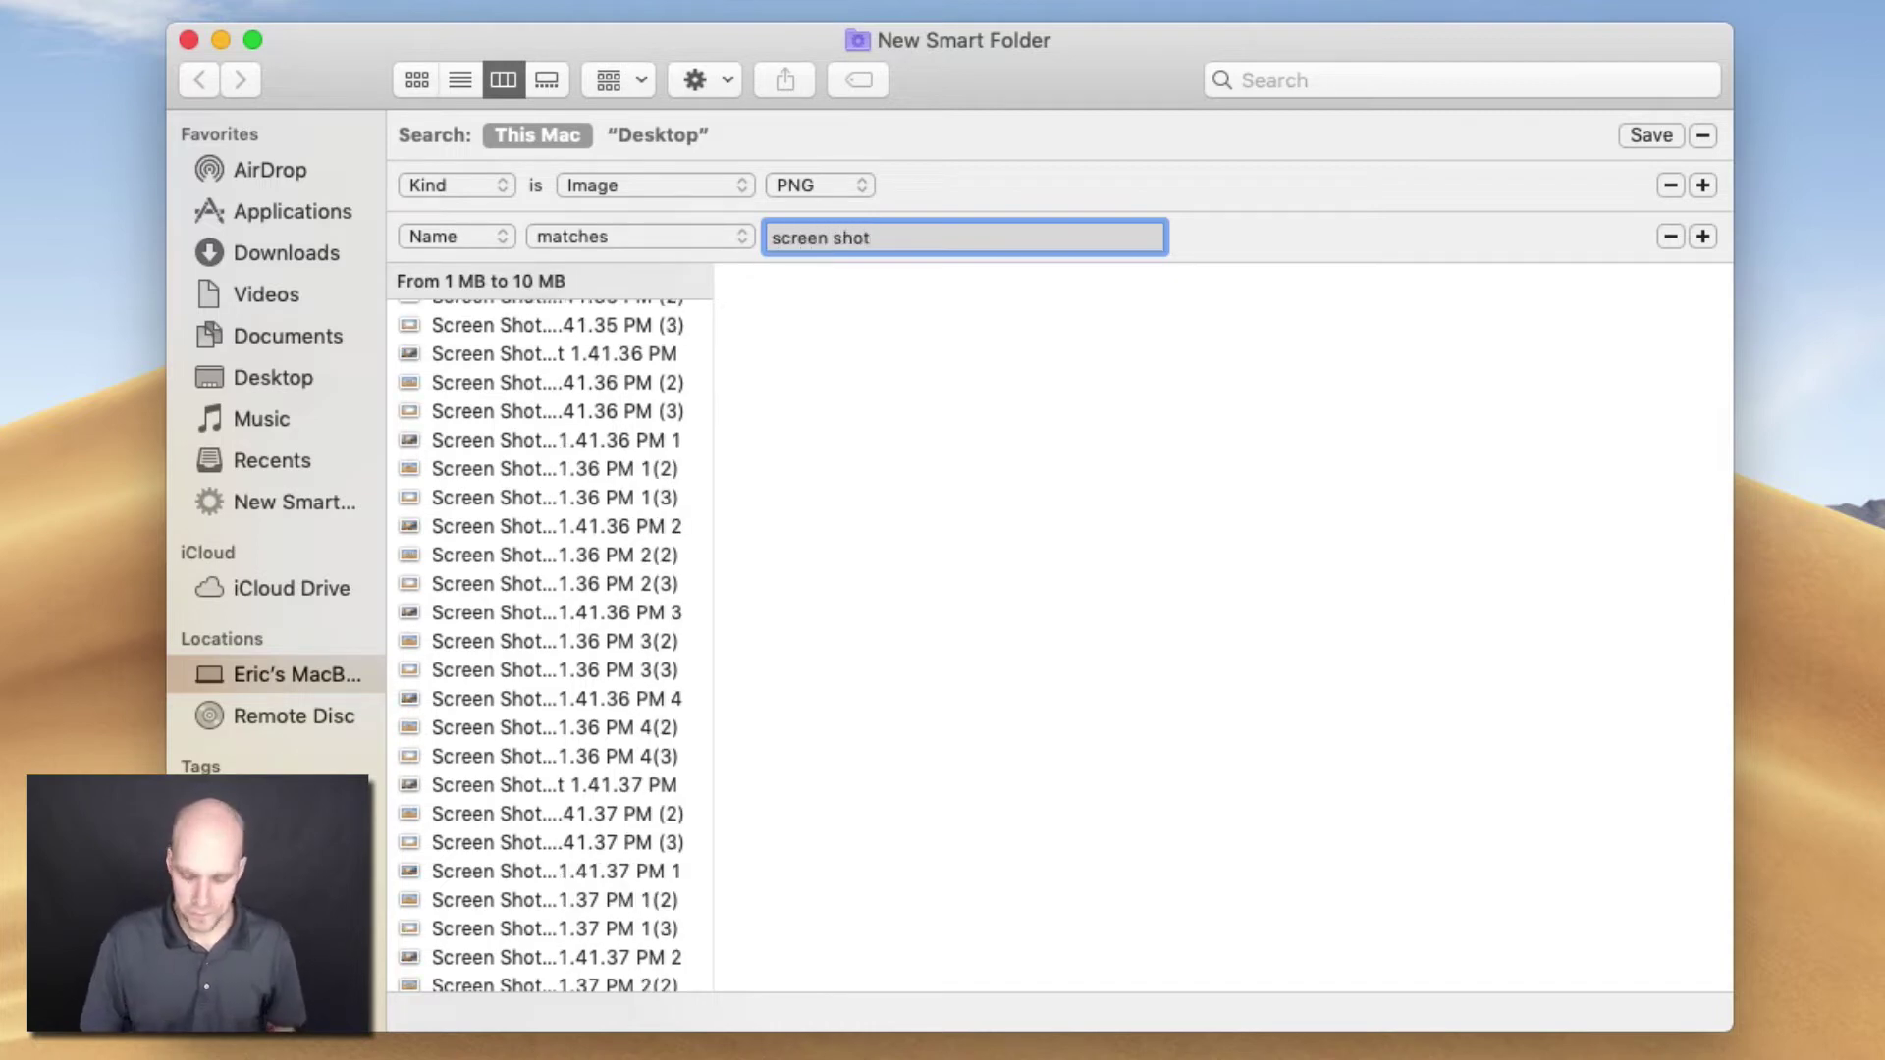
{"action": "key", "text": "super+a"}
{"action": "scroll", "coordinate": [610, 491], "scroll_direction": "down", "scroll_amount": 15}
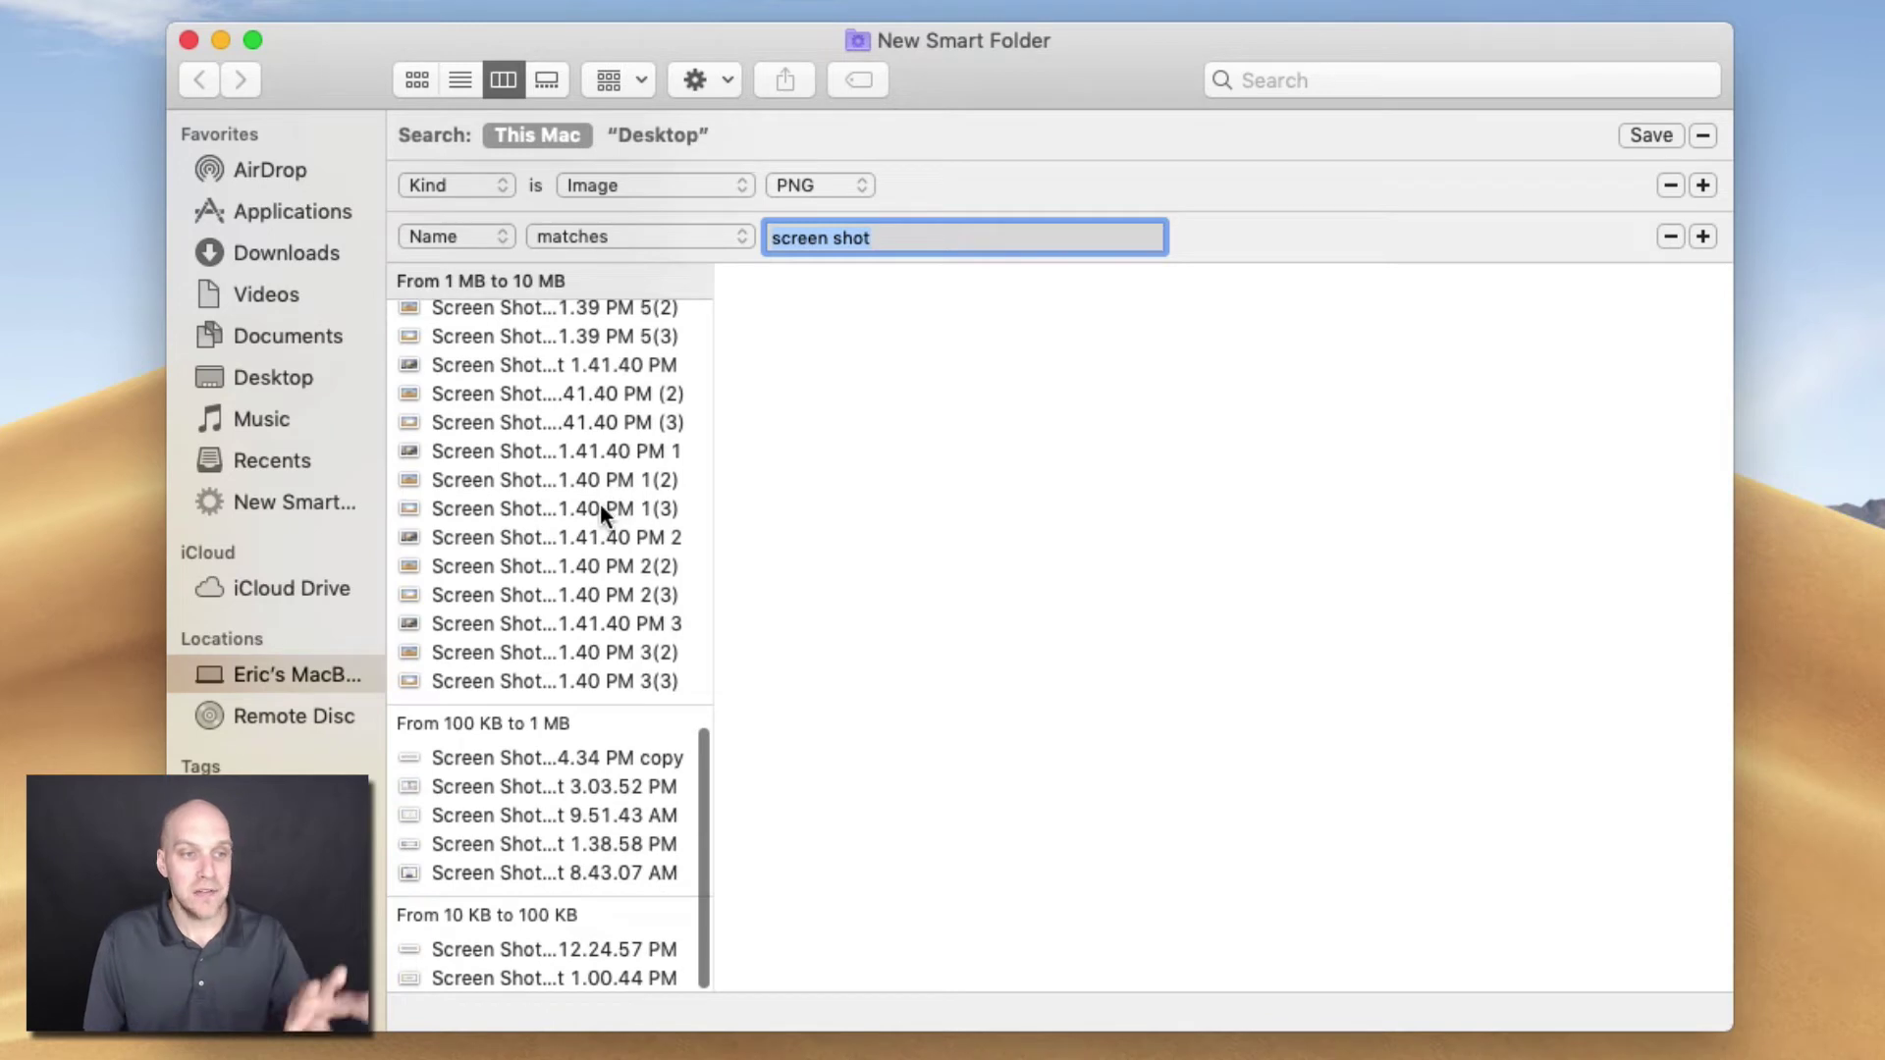
{"action": "scroll", "coordinate": [599, 509], "scroll_direction": "up", "scroll_amount": 15}
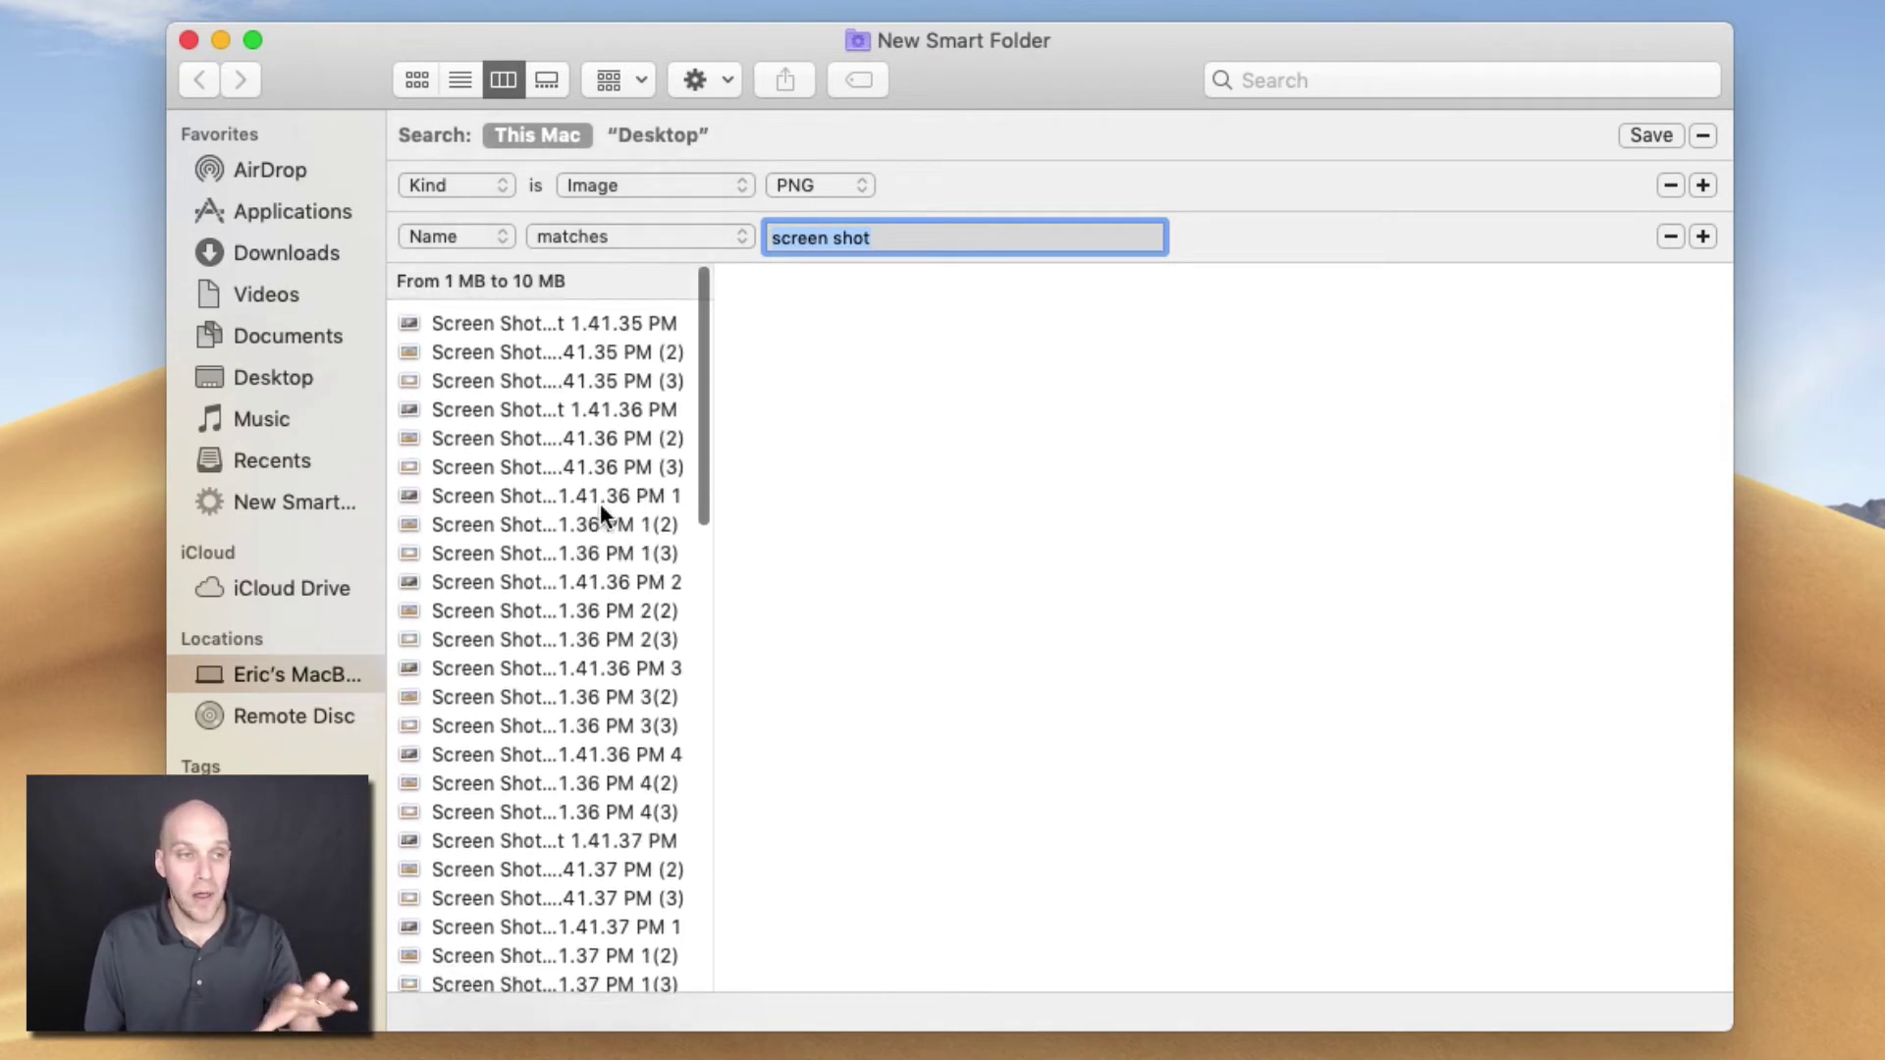
Group the screenshot results by Date Added into Today and Yesterday
{"action": "left_click", "coordinate": [723, 78]}
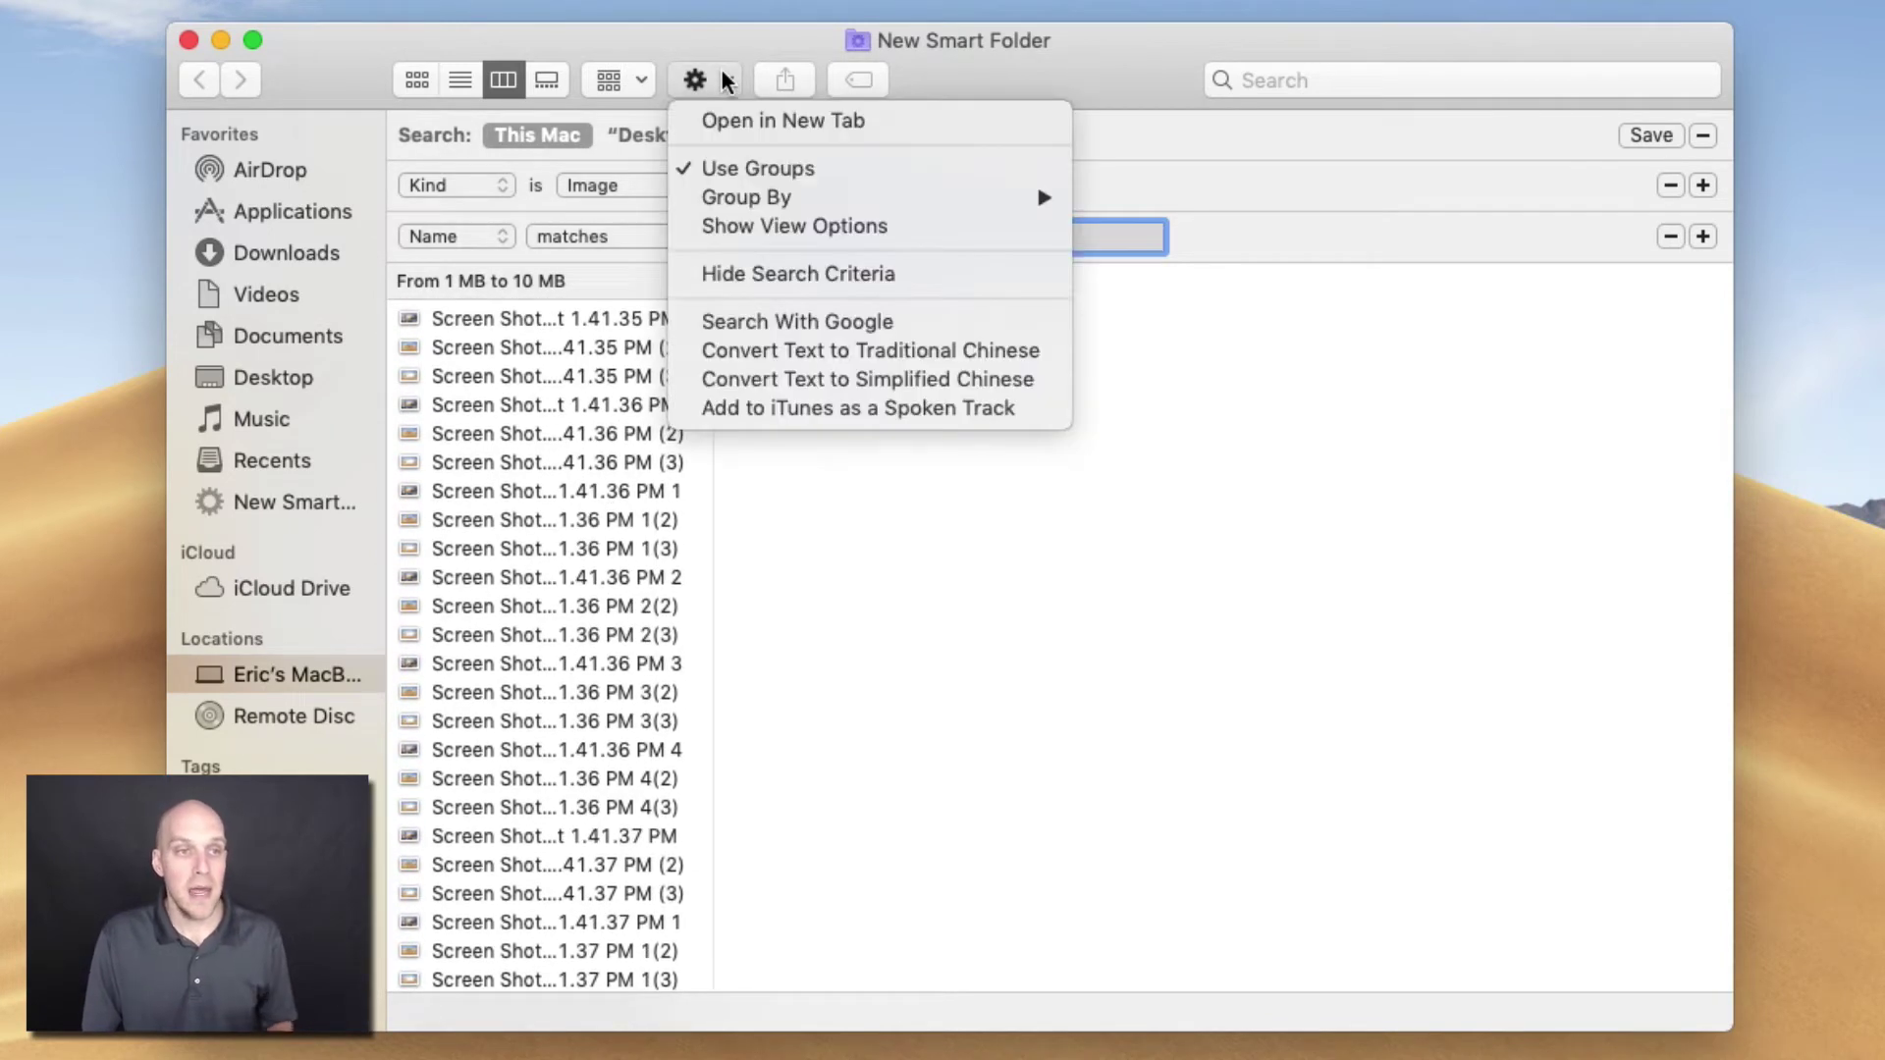
{"action": "mouse_move", "coordinate": [764, 196]}
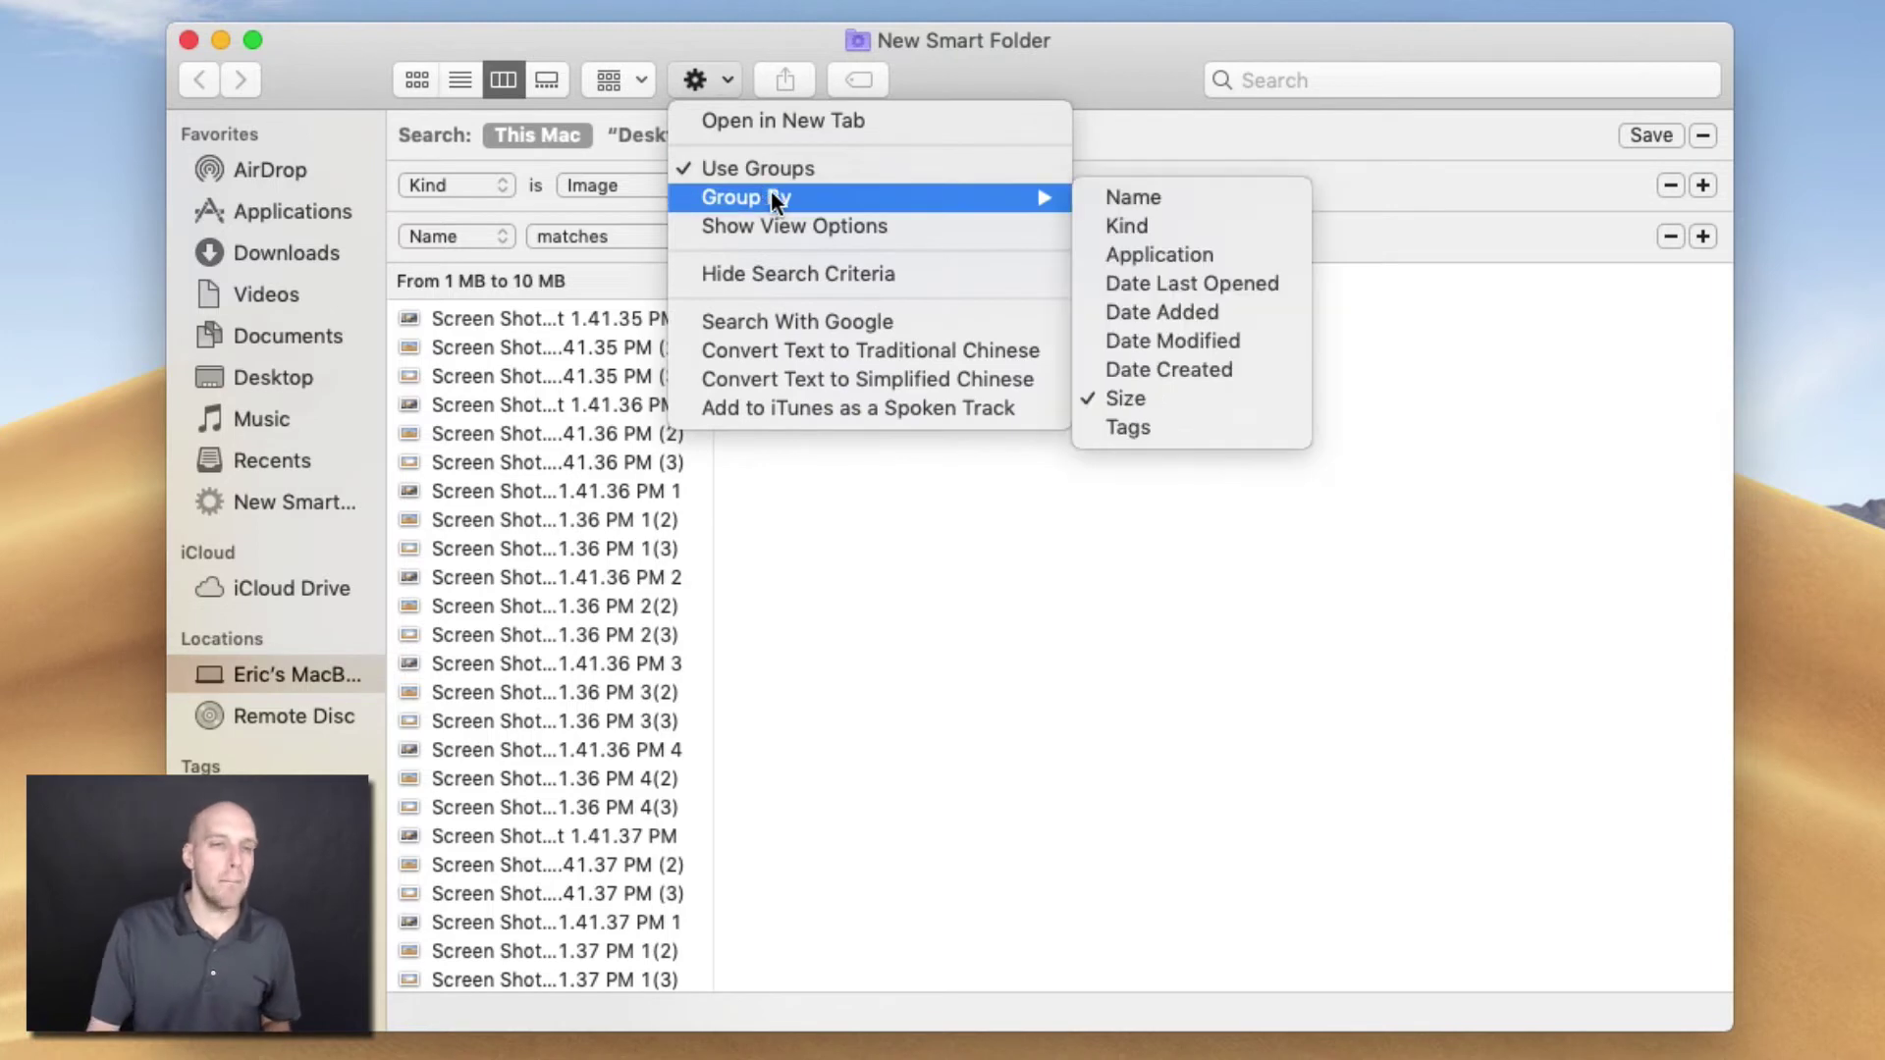
{"action": "left_click", "coordinate": [1192, 308]}
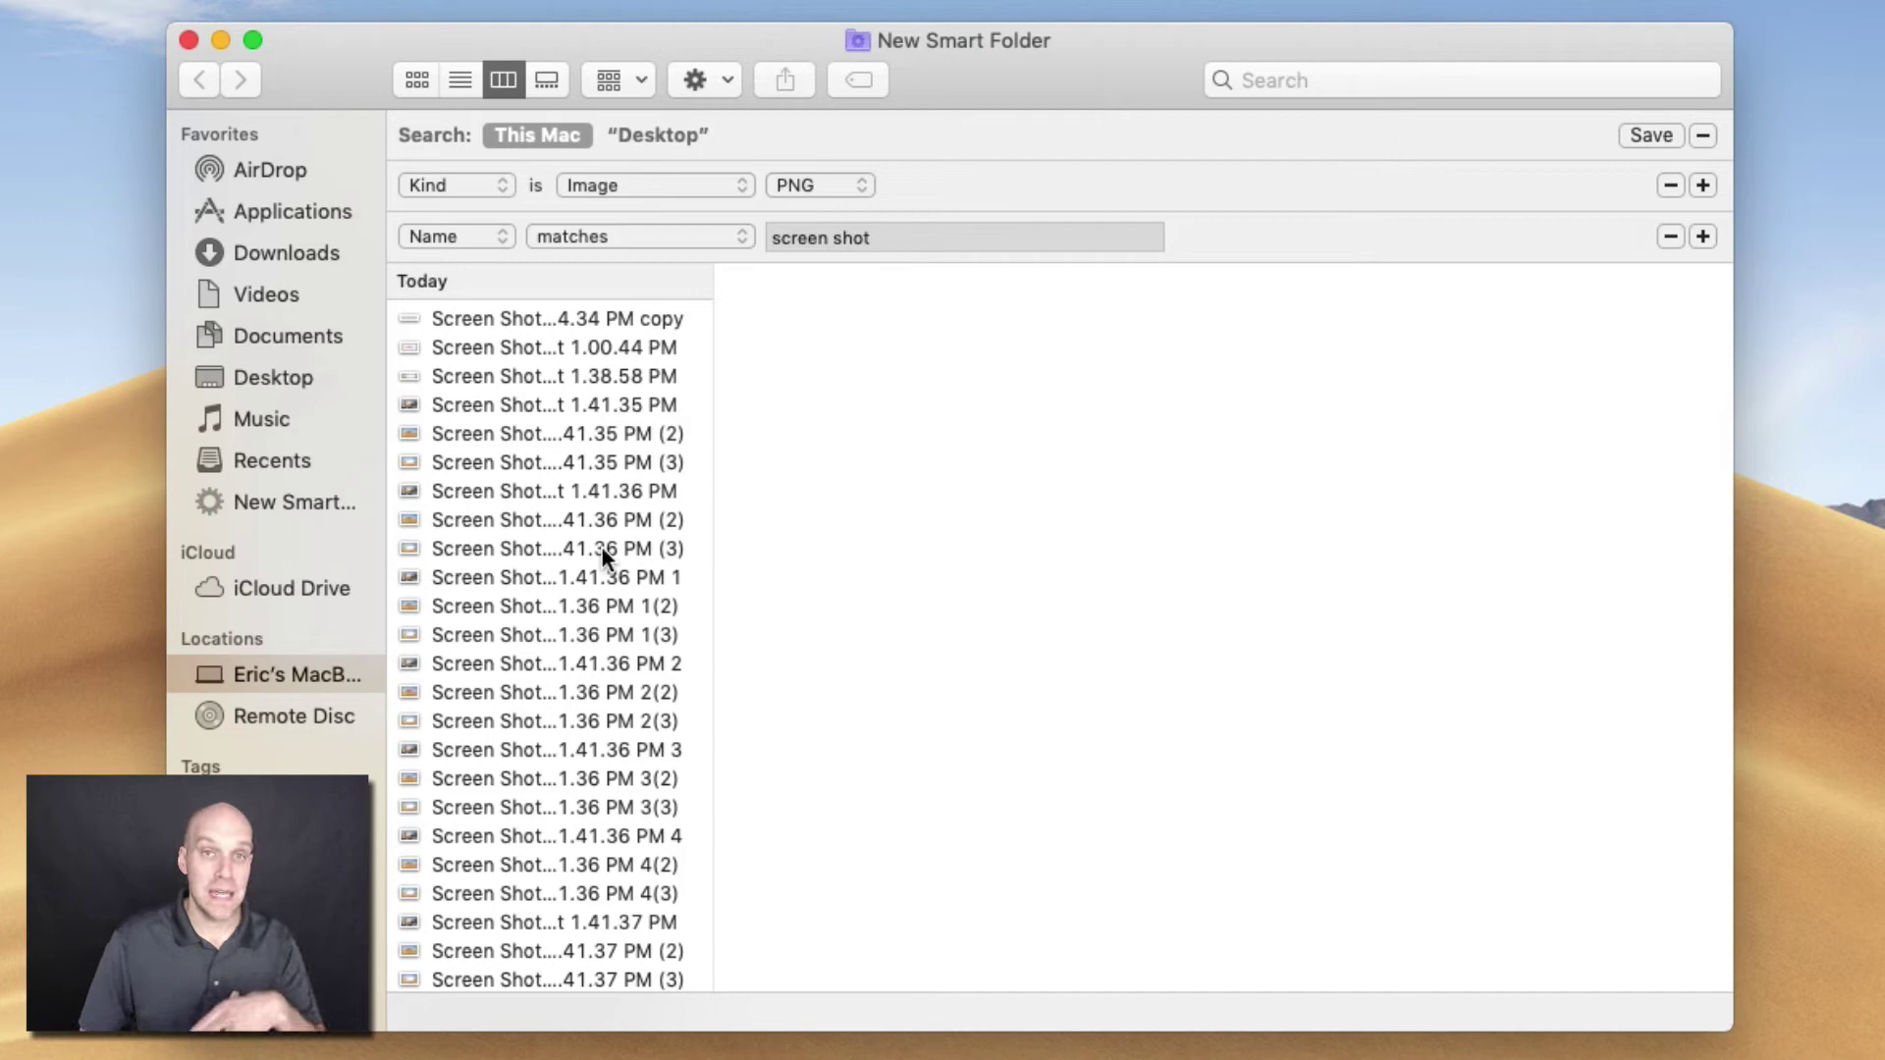
{"action": "scroll", "coordinate": [603, 547], "scroll_direction": "down", "scroll_amount": 15}
{"action": "scroll", "coordinate": [603, 546], "scroll_direction": "down", "scroll_amount": 3}
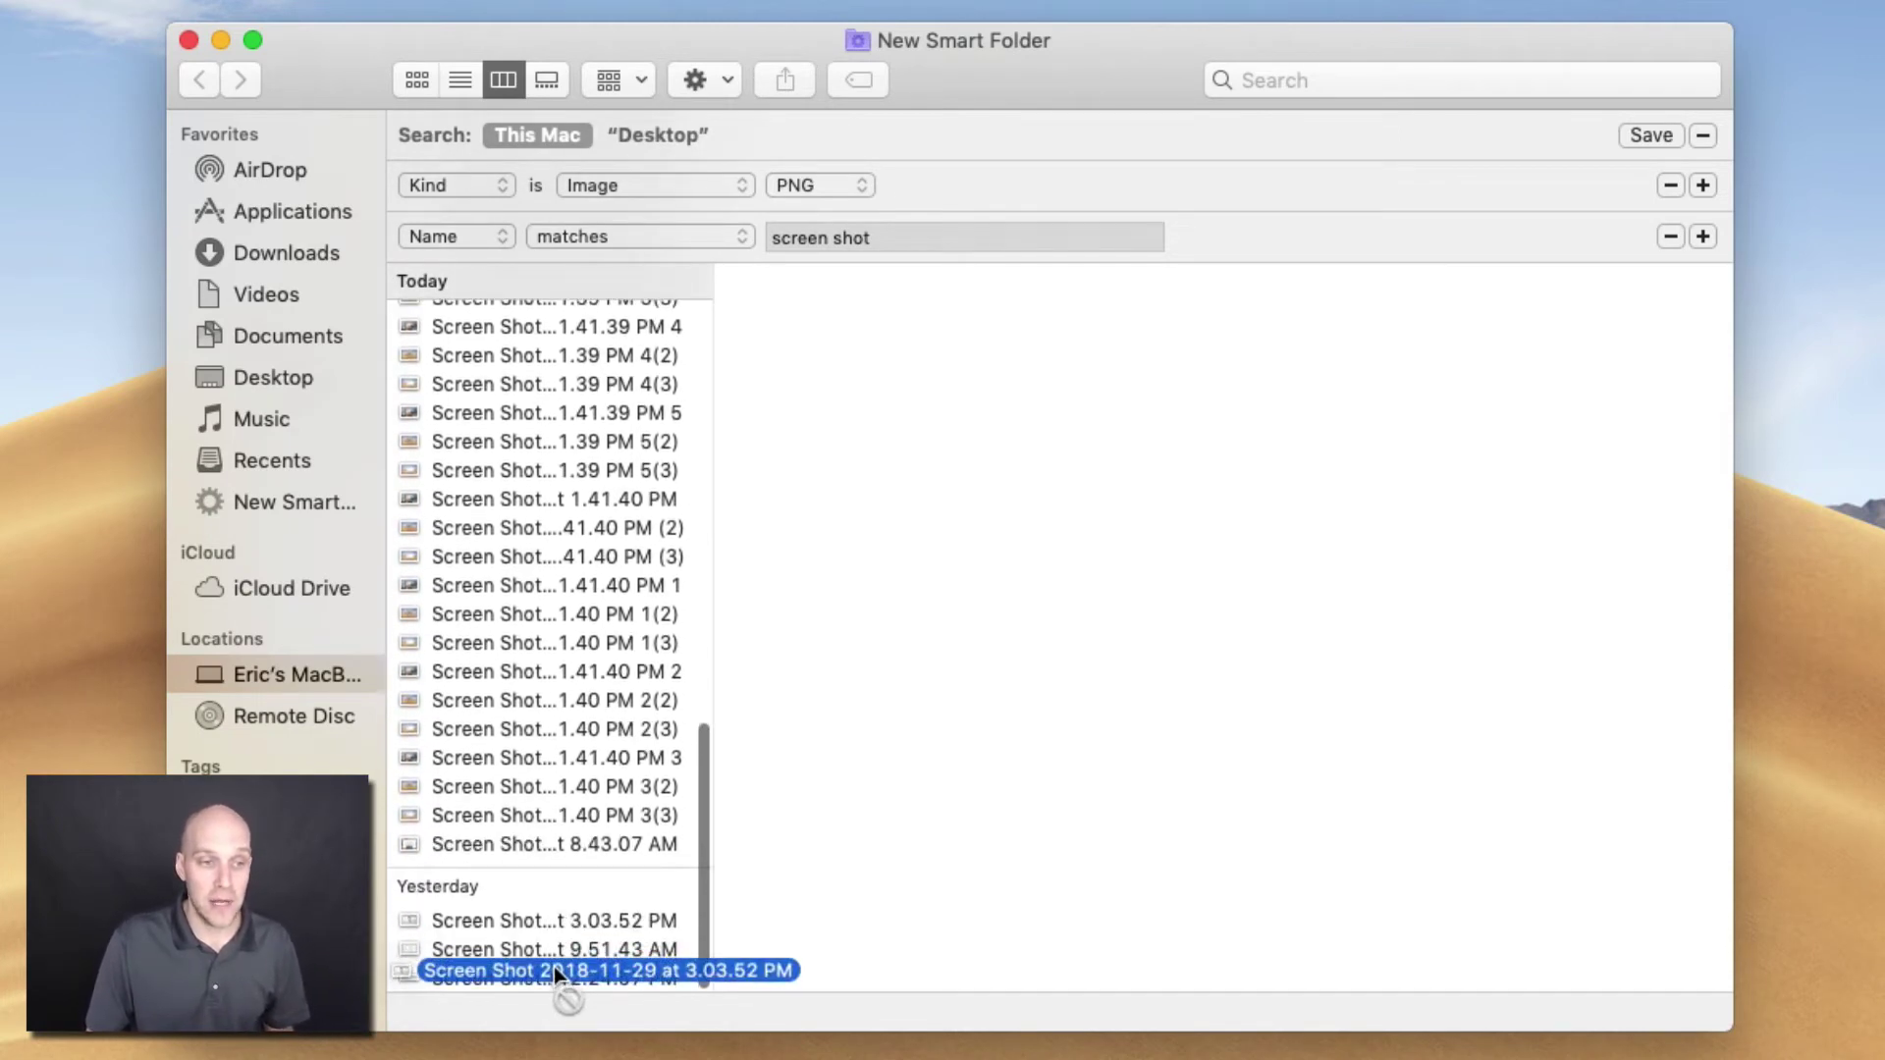
{"action": "scroll", "coordinate": [581, 710], "scroll_direction": "up", "scroll_amount": 1}
{"action": "scroll", "coordinate": [580, 710], "scroll_direction": "up", "scroll_amount": 8}
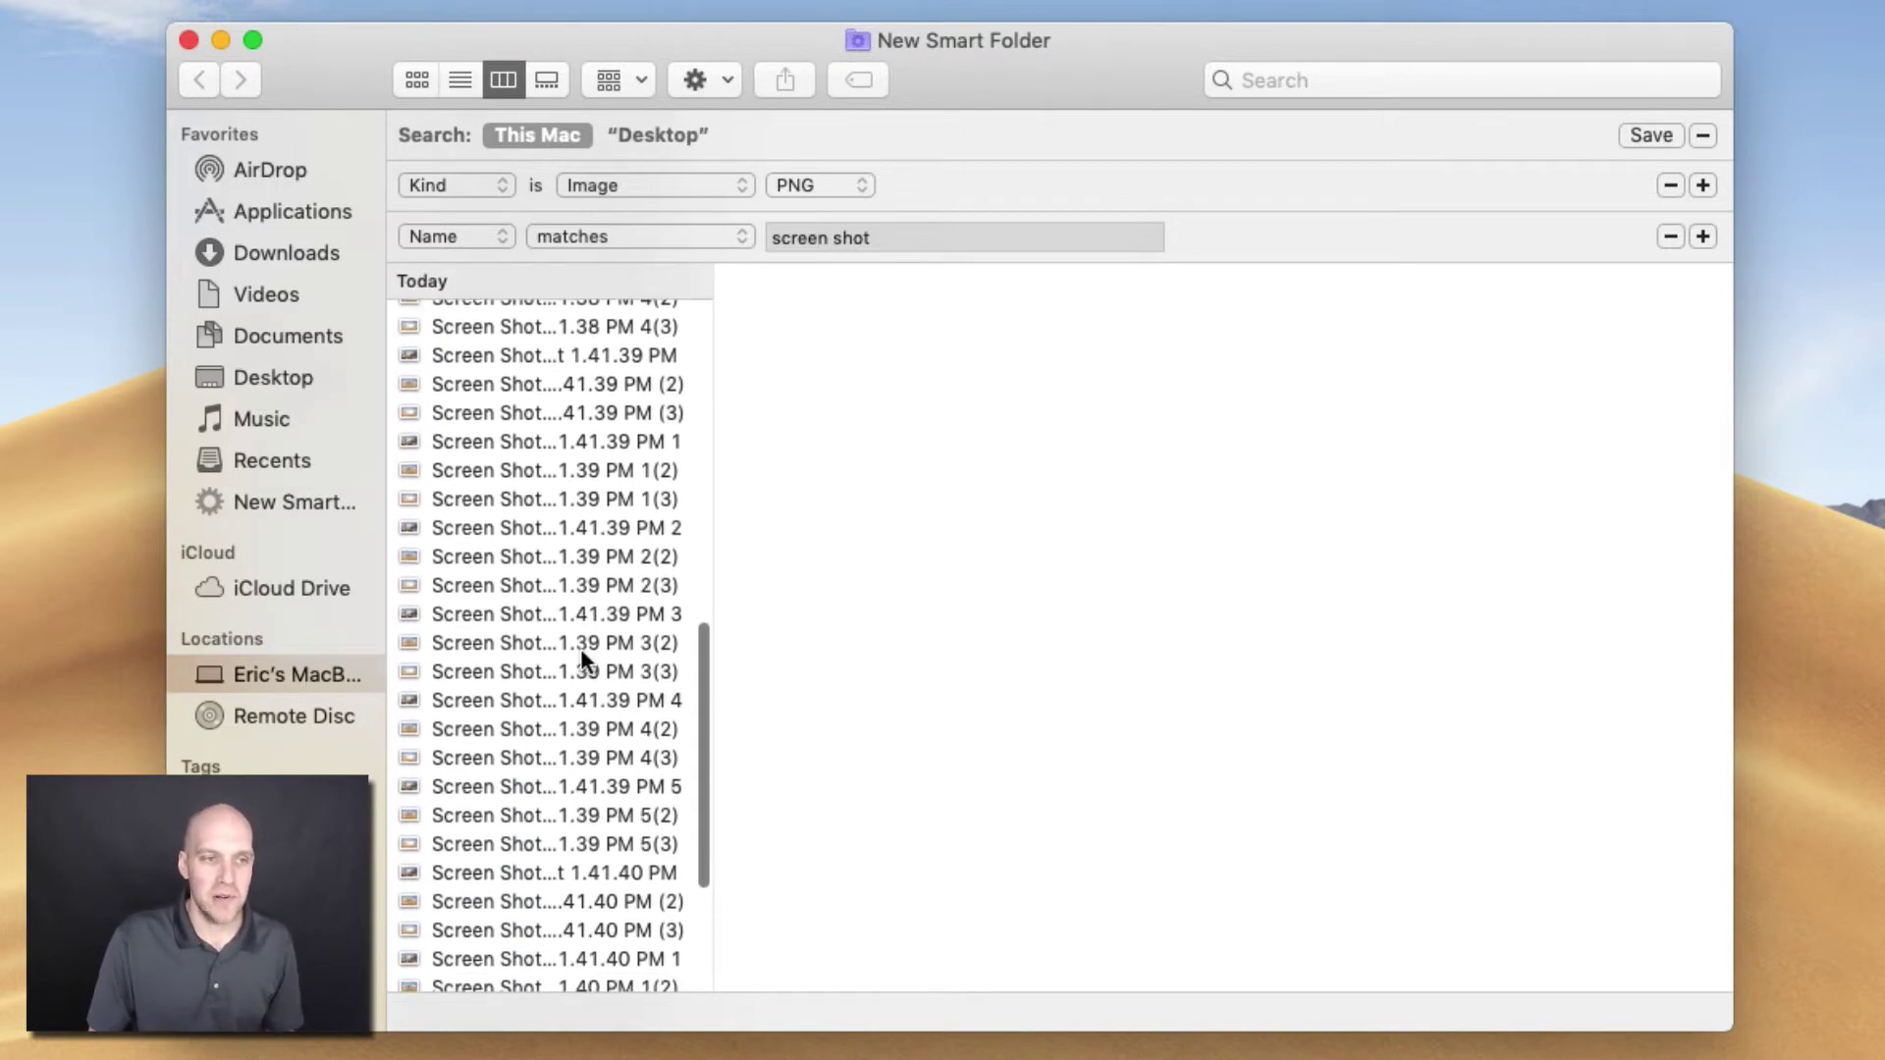
Preview the 1.38.58 PM screenshot from the list
{"action": "scroll", "coordinate": [580, 648], "scroll_direction": "up", "scroll_amount": 10}
{"action": "left_click", "coordinate": [653, 462]}
{"action": "left_click", "coordinate": [680, 368]}
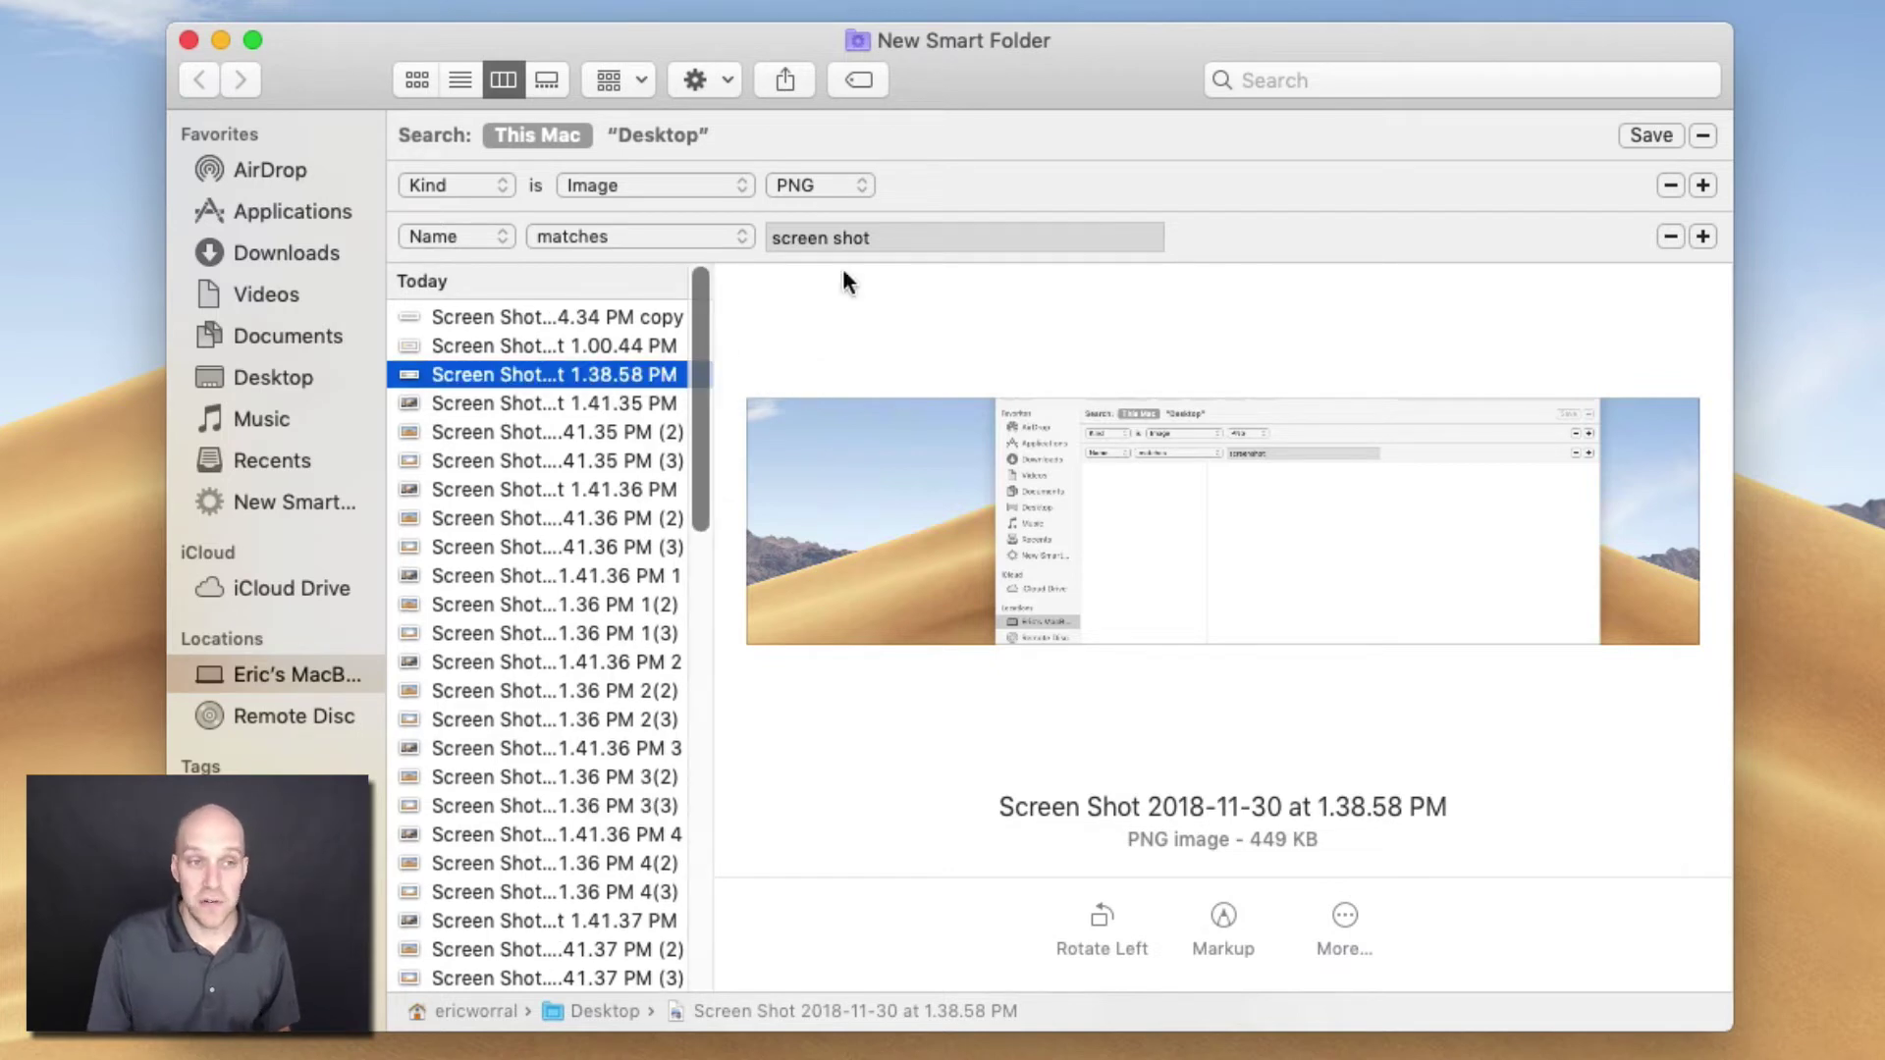
Change the name match from 'screen shot' to 'copy' and the image kind from PNG to All
{"action": "double_click", "coordinate": [904, 241]}
{"action": "triple_click", "coordinate": [904, 241]}
{"action": "type", "text": "c"}
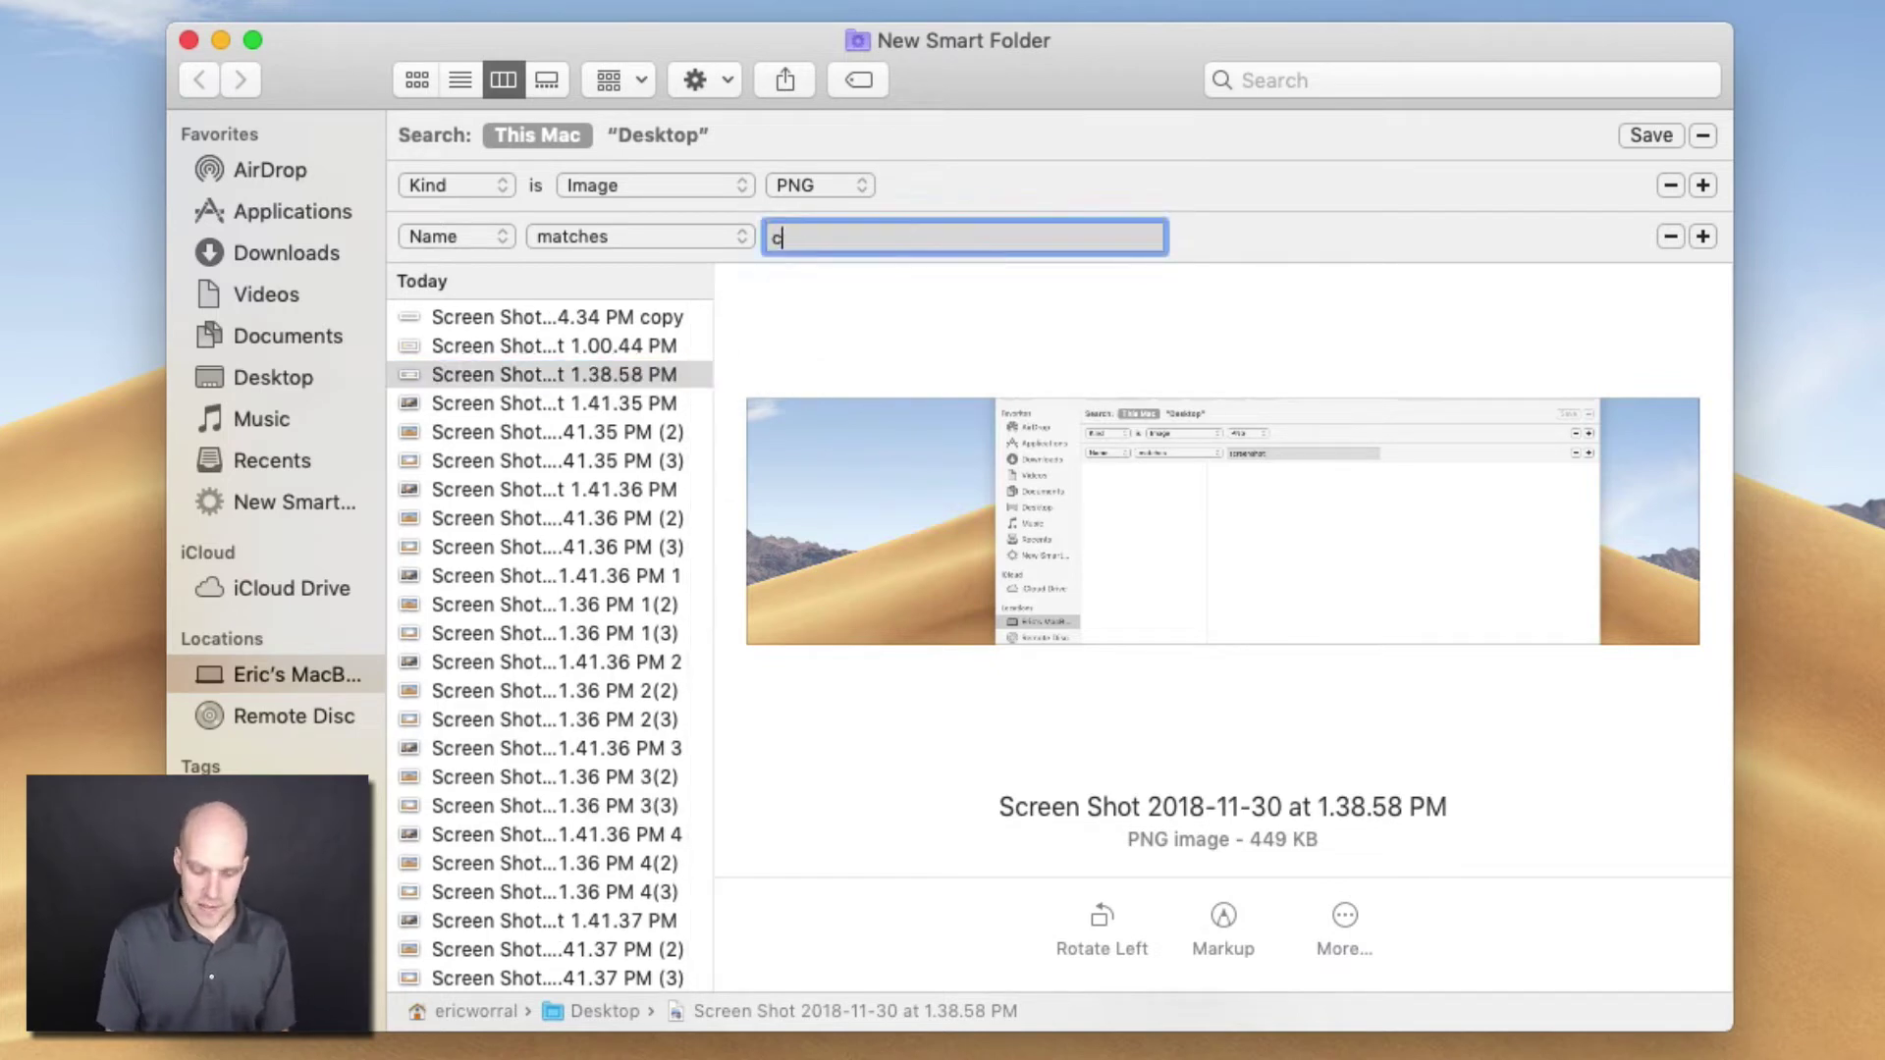
{"action": "type", "text": "opy"}
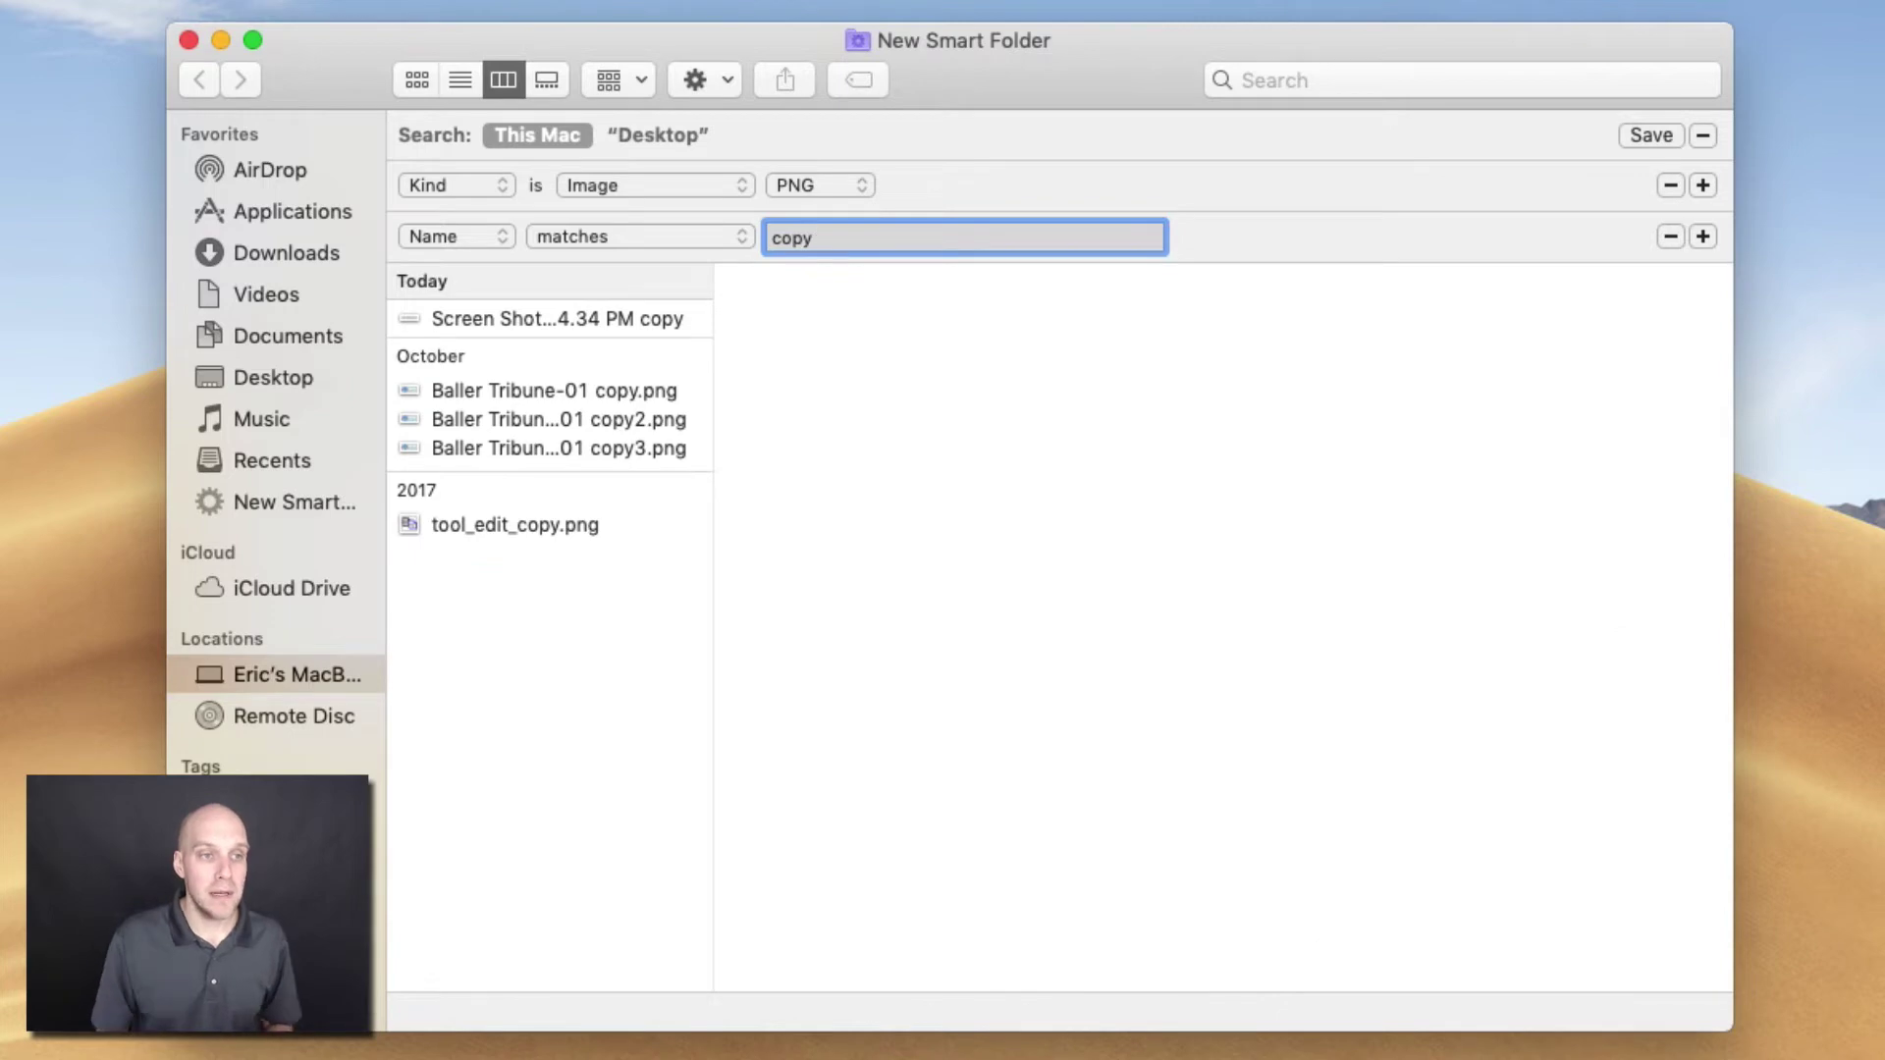
{"action": "left_click", "coordinate": [861, 185]}
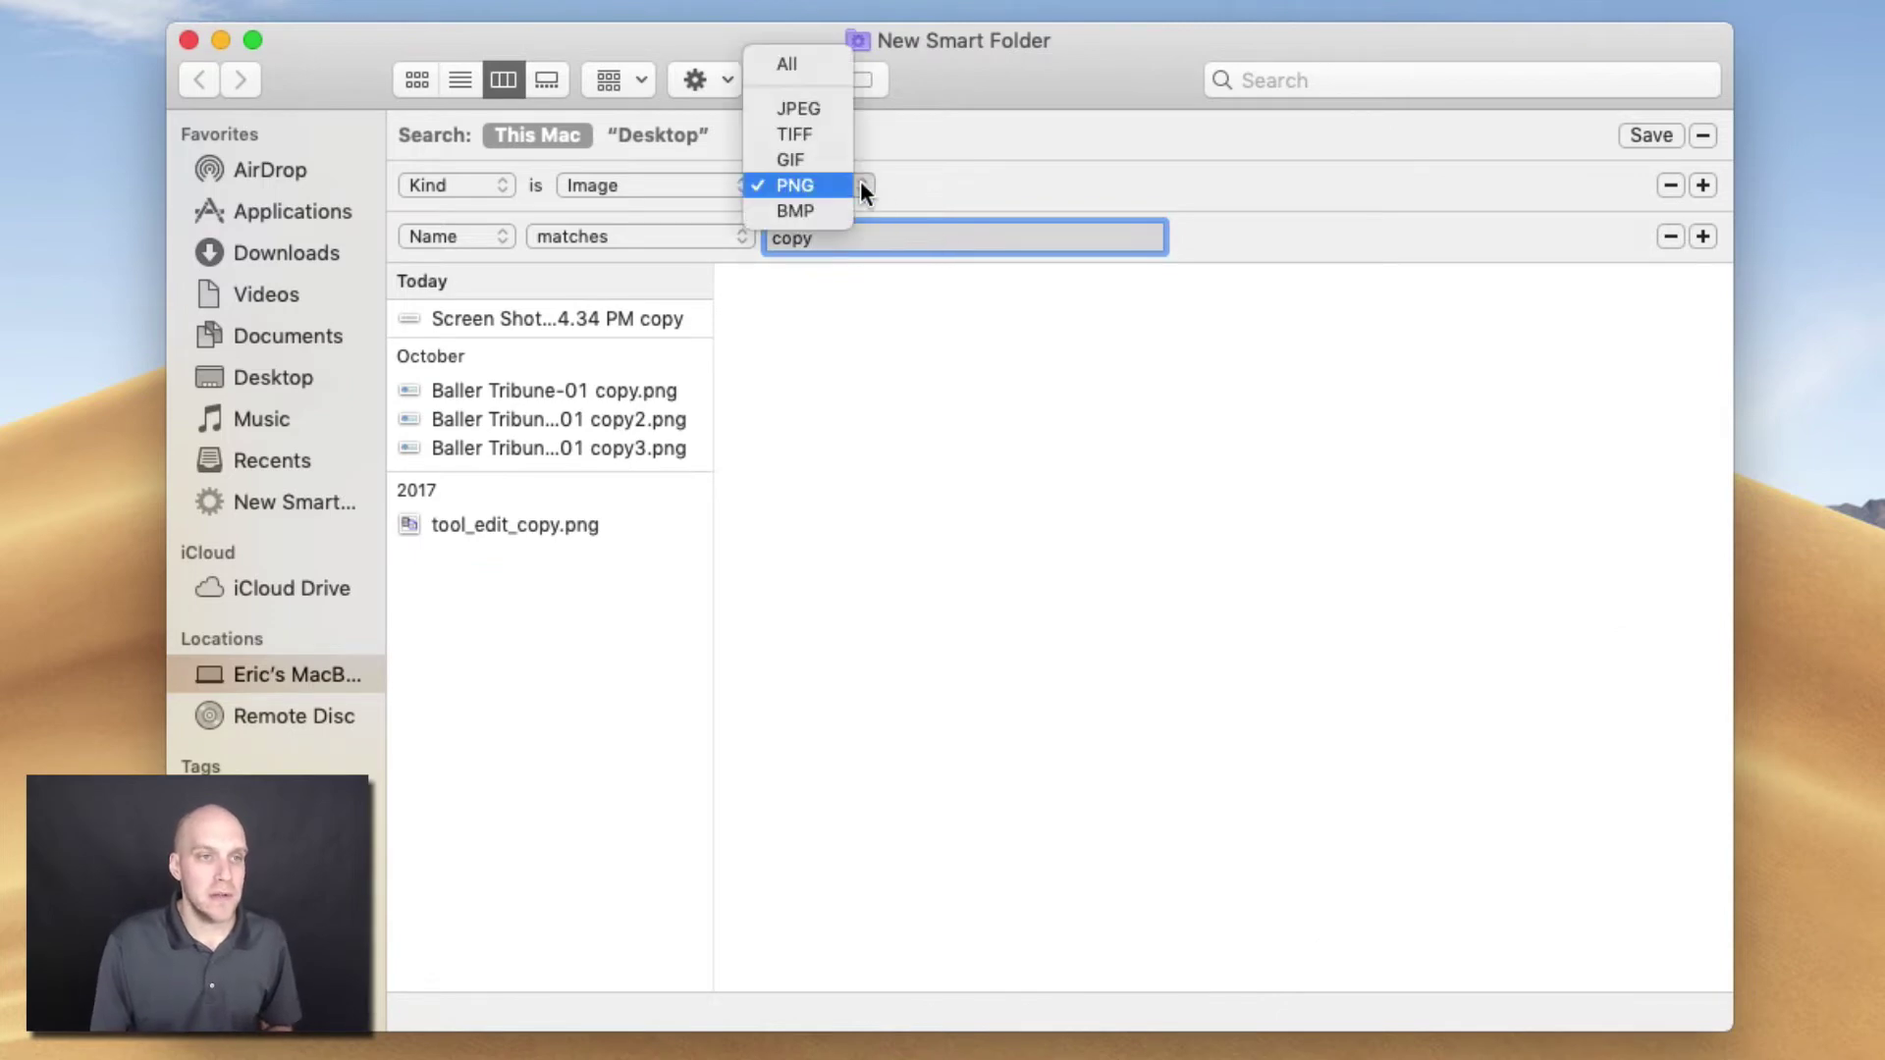
{"action": "left_click", "coordinate": [803, 65]}
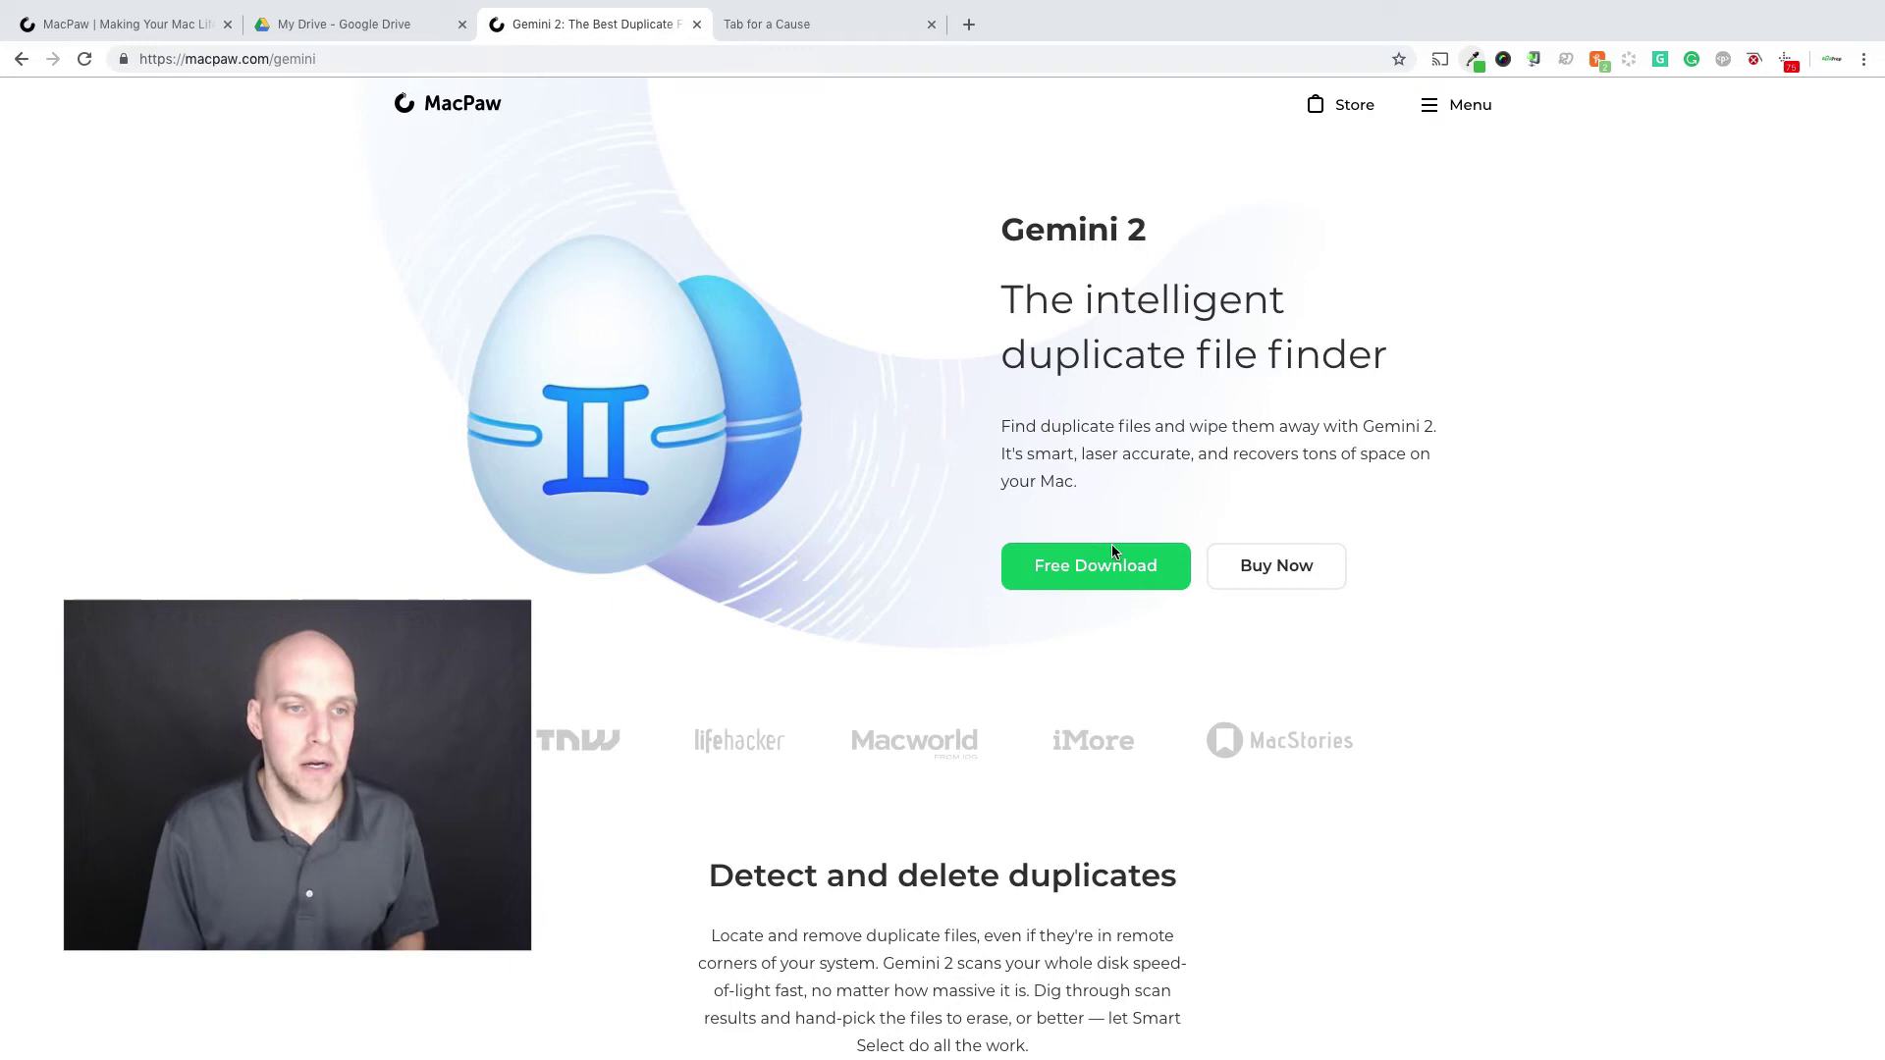
Download the free Gemini2.dmg installer from macpaw.com and open it
{"action": "left_click", "coordinate": [1087, 566]}
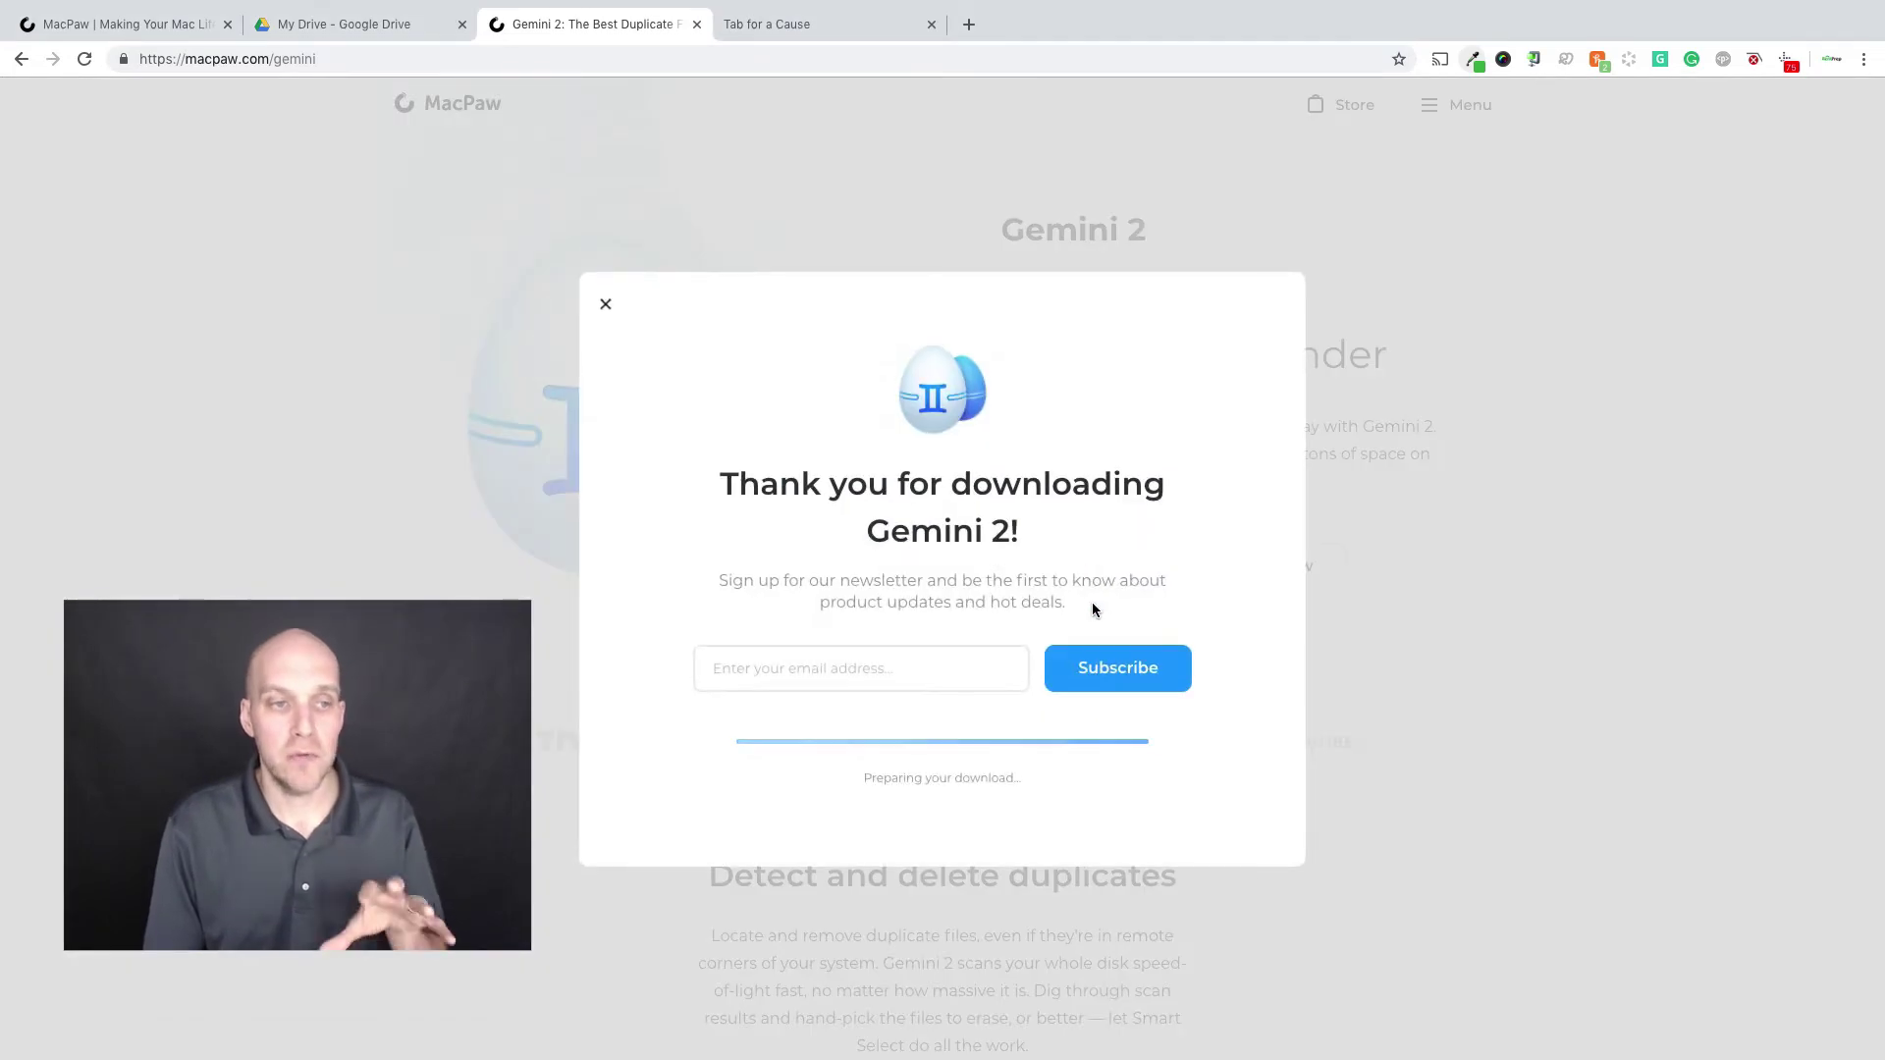
{"action": "left_click", "coordinate": [606, 304]}
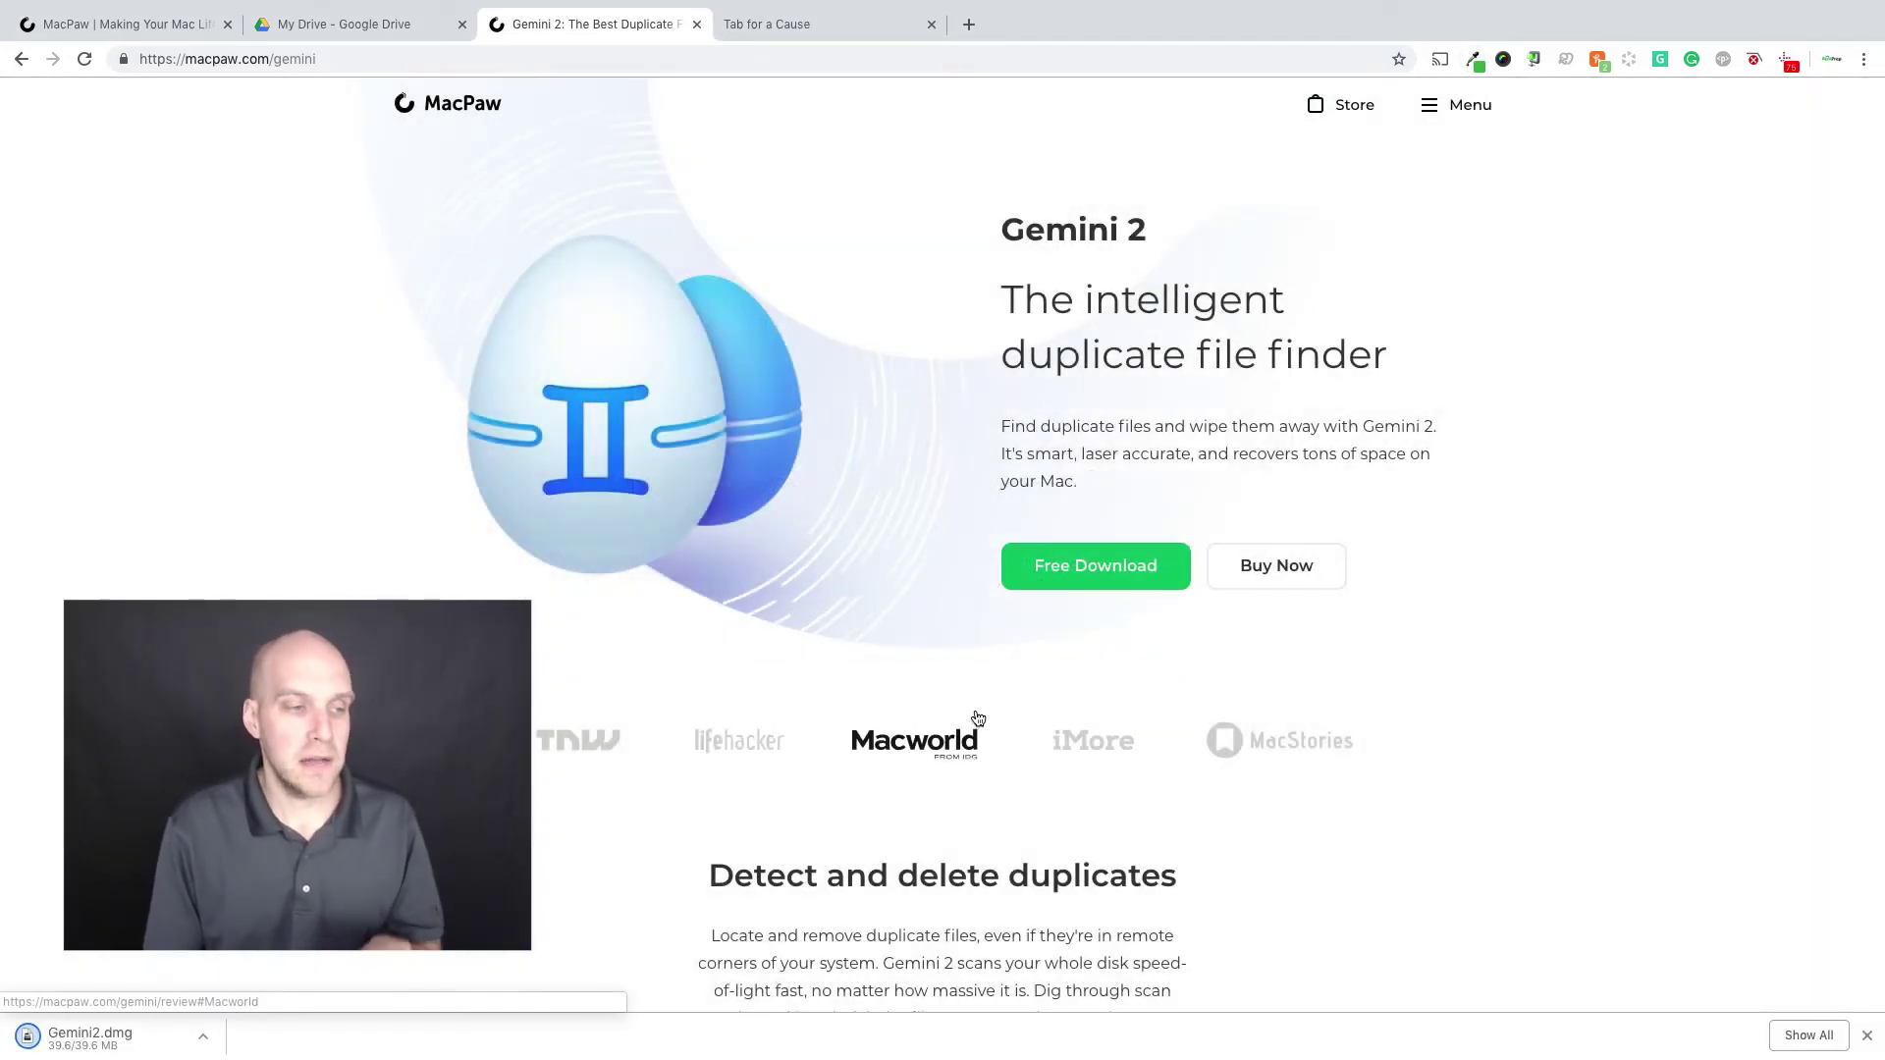
{"action": "left_click", "coordinate": [125, 1047]}
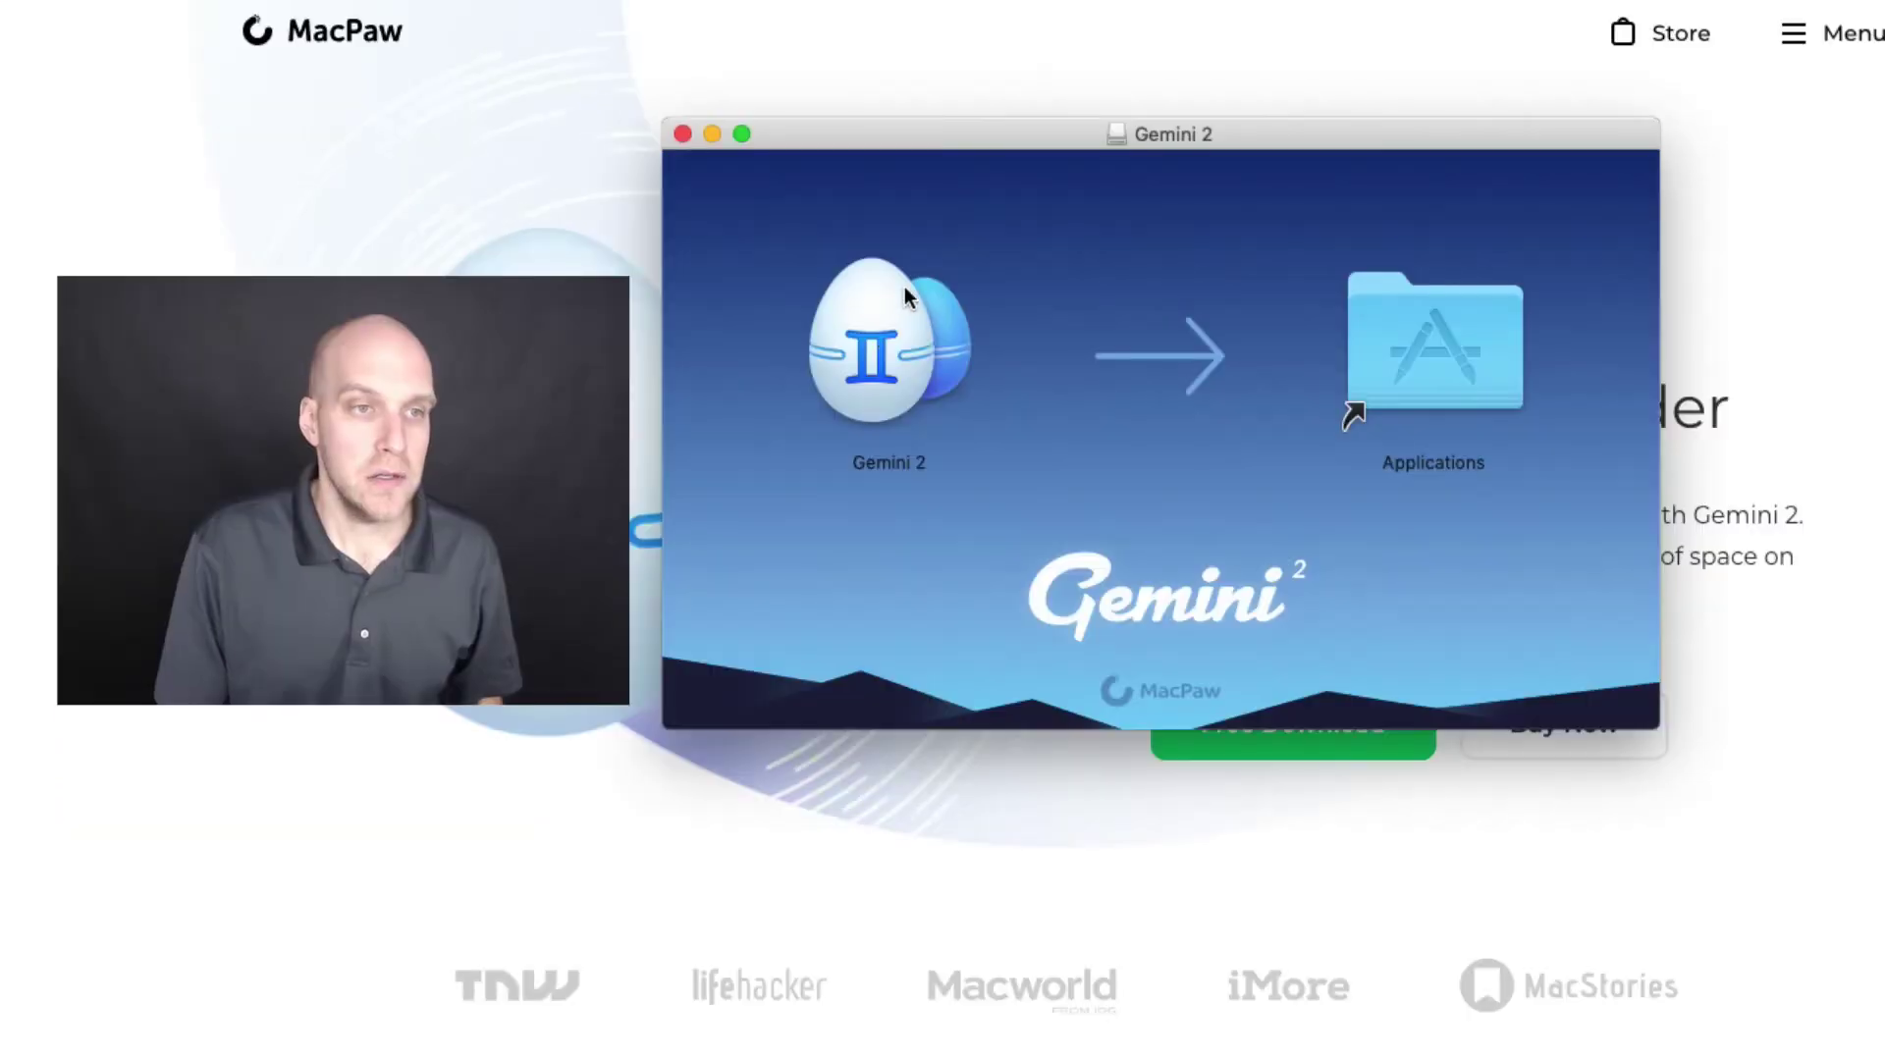
Copy Gemini 2 into the Applications folder and open Applications
{"action": "left_click_drag", "start_coordinate": [835, 273], "coordinate": [1198, 311]}
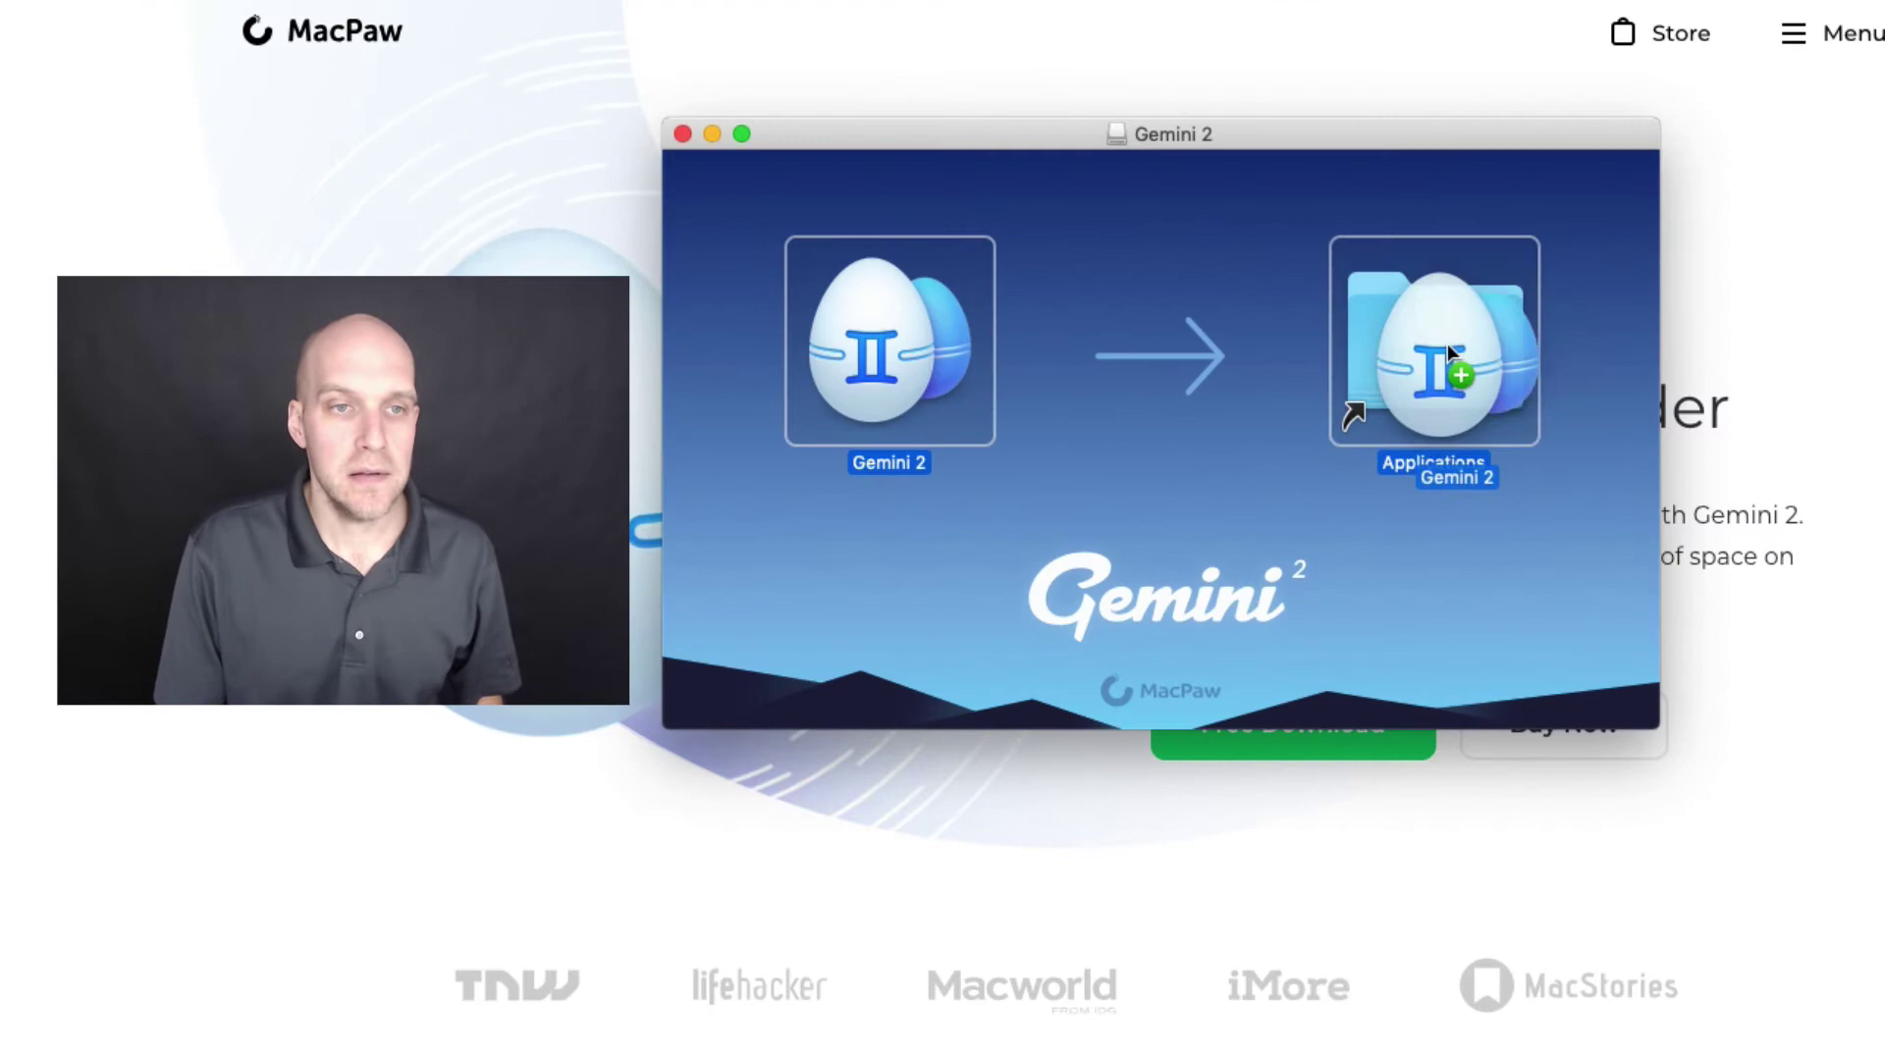
{"action": "left_click_drag", "start_coordinate": [1447, 346], "coordinate": [1440, 347]}
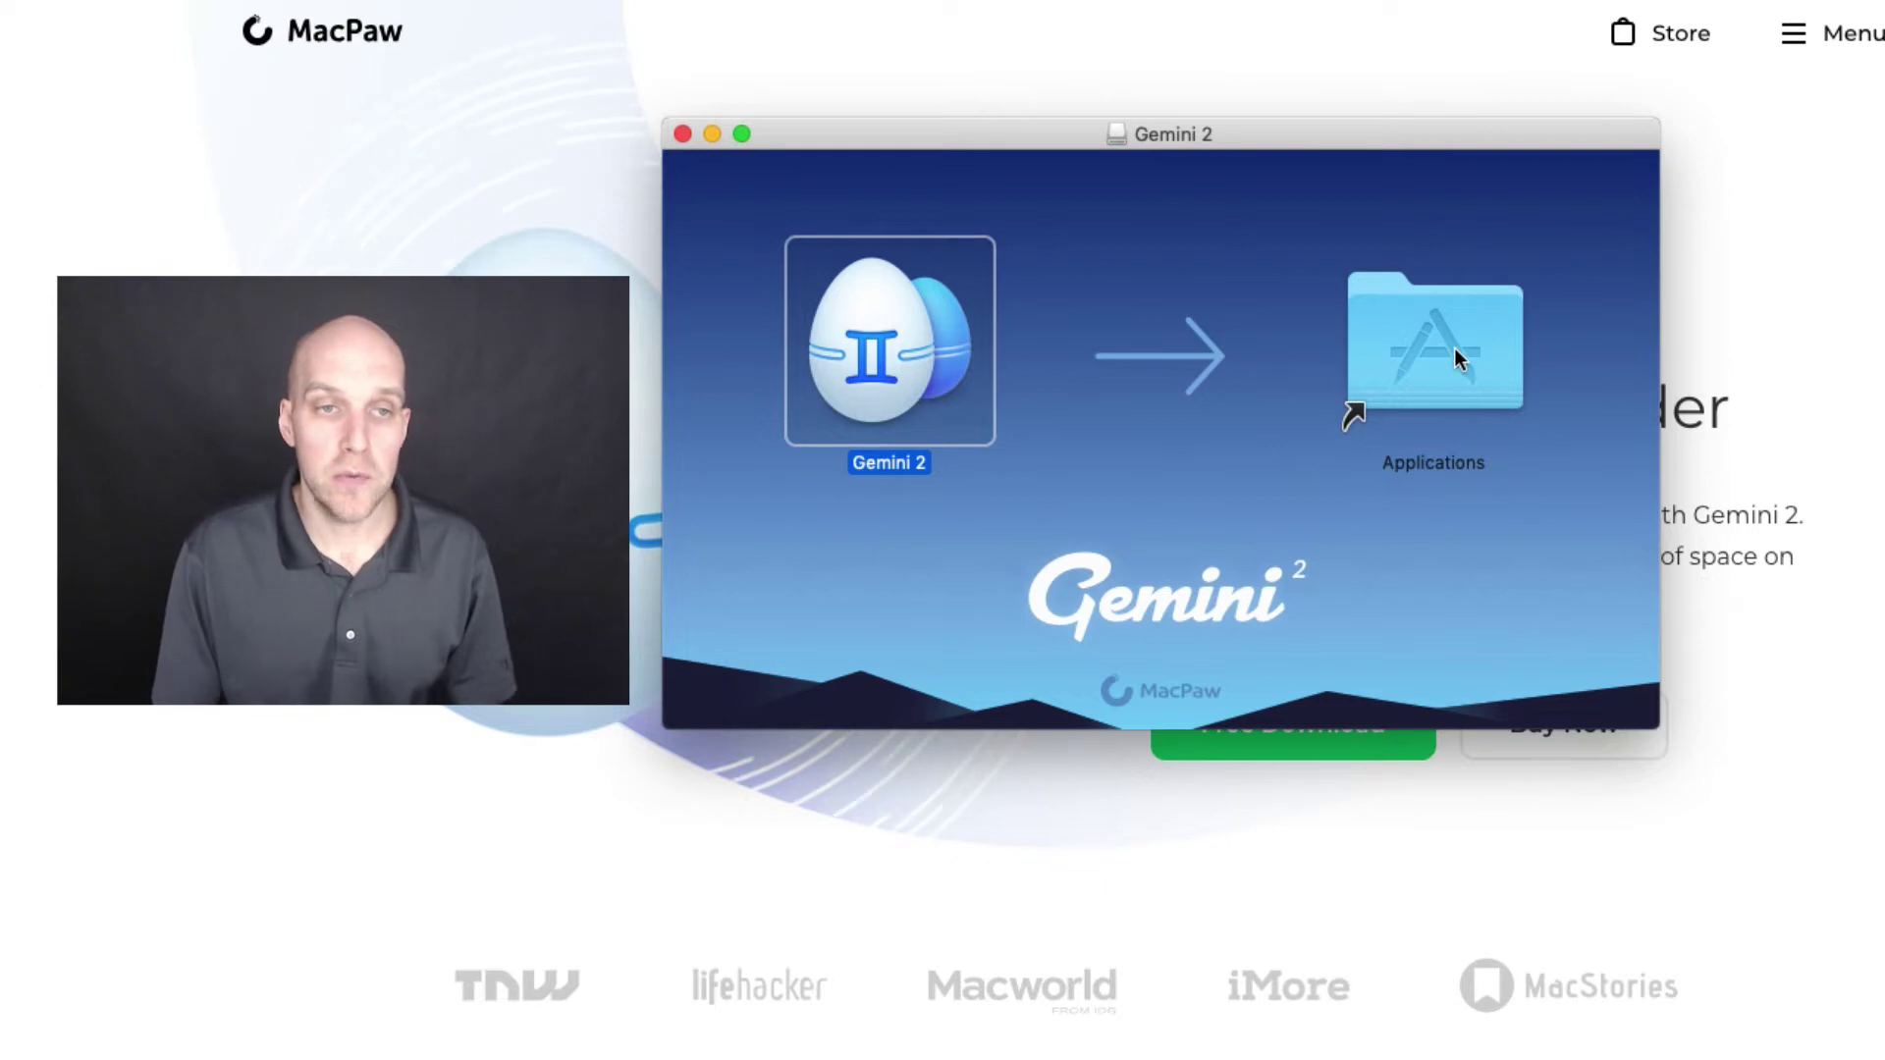
{"action": "left_click", "coordinate": [1453, 348]}
{"action": "double_click", "coordinate": [1454, 348]}
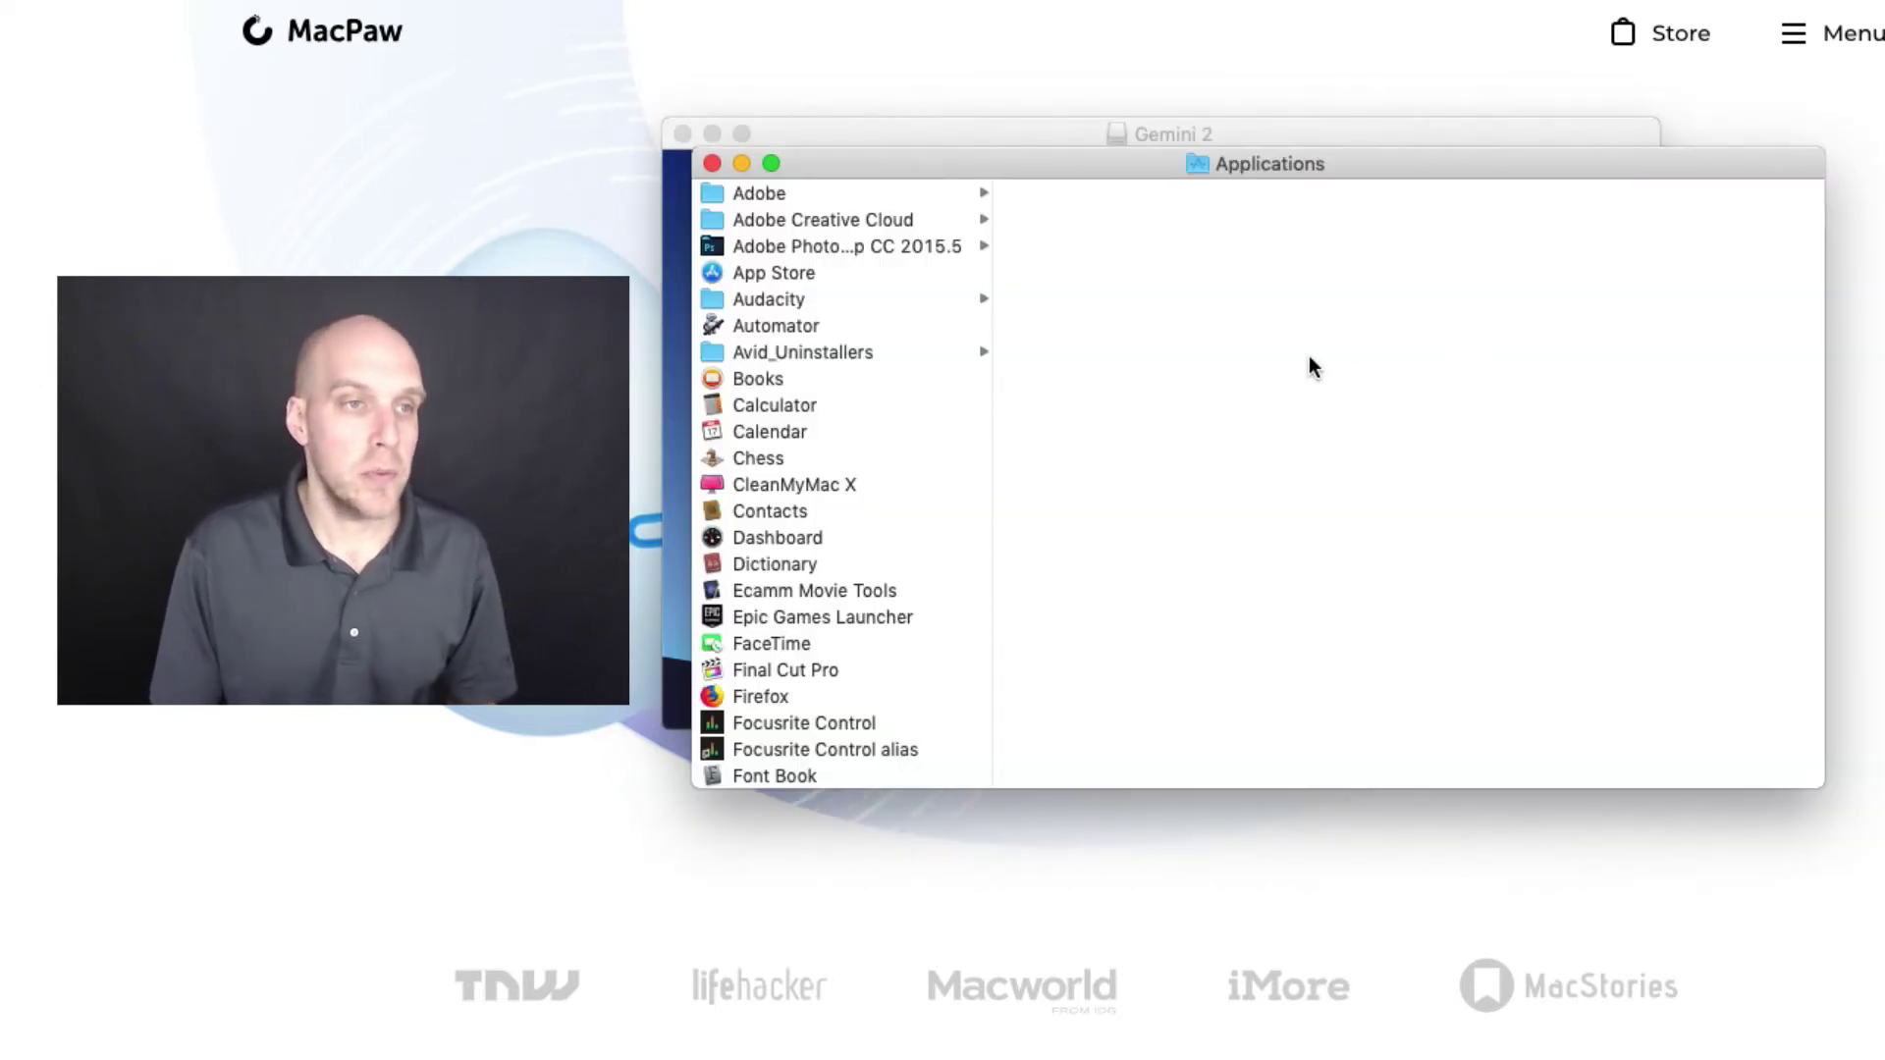
Launch Gemini 2 from Applications and accept the MacPaw prompt
{"action": "scroll", "coordinate": [905, 603], "scroll_direction": "down", "scroll_amount": 1}
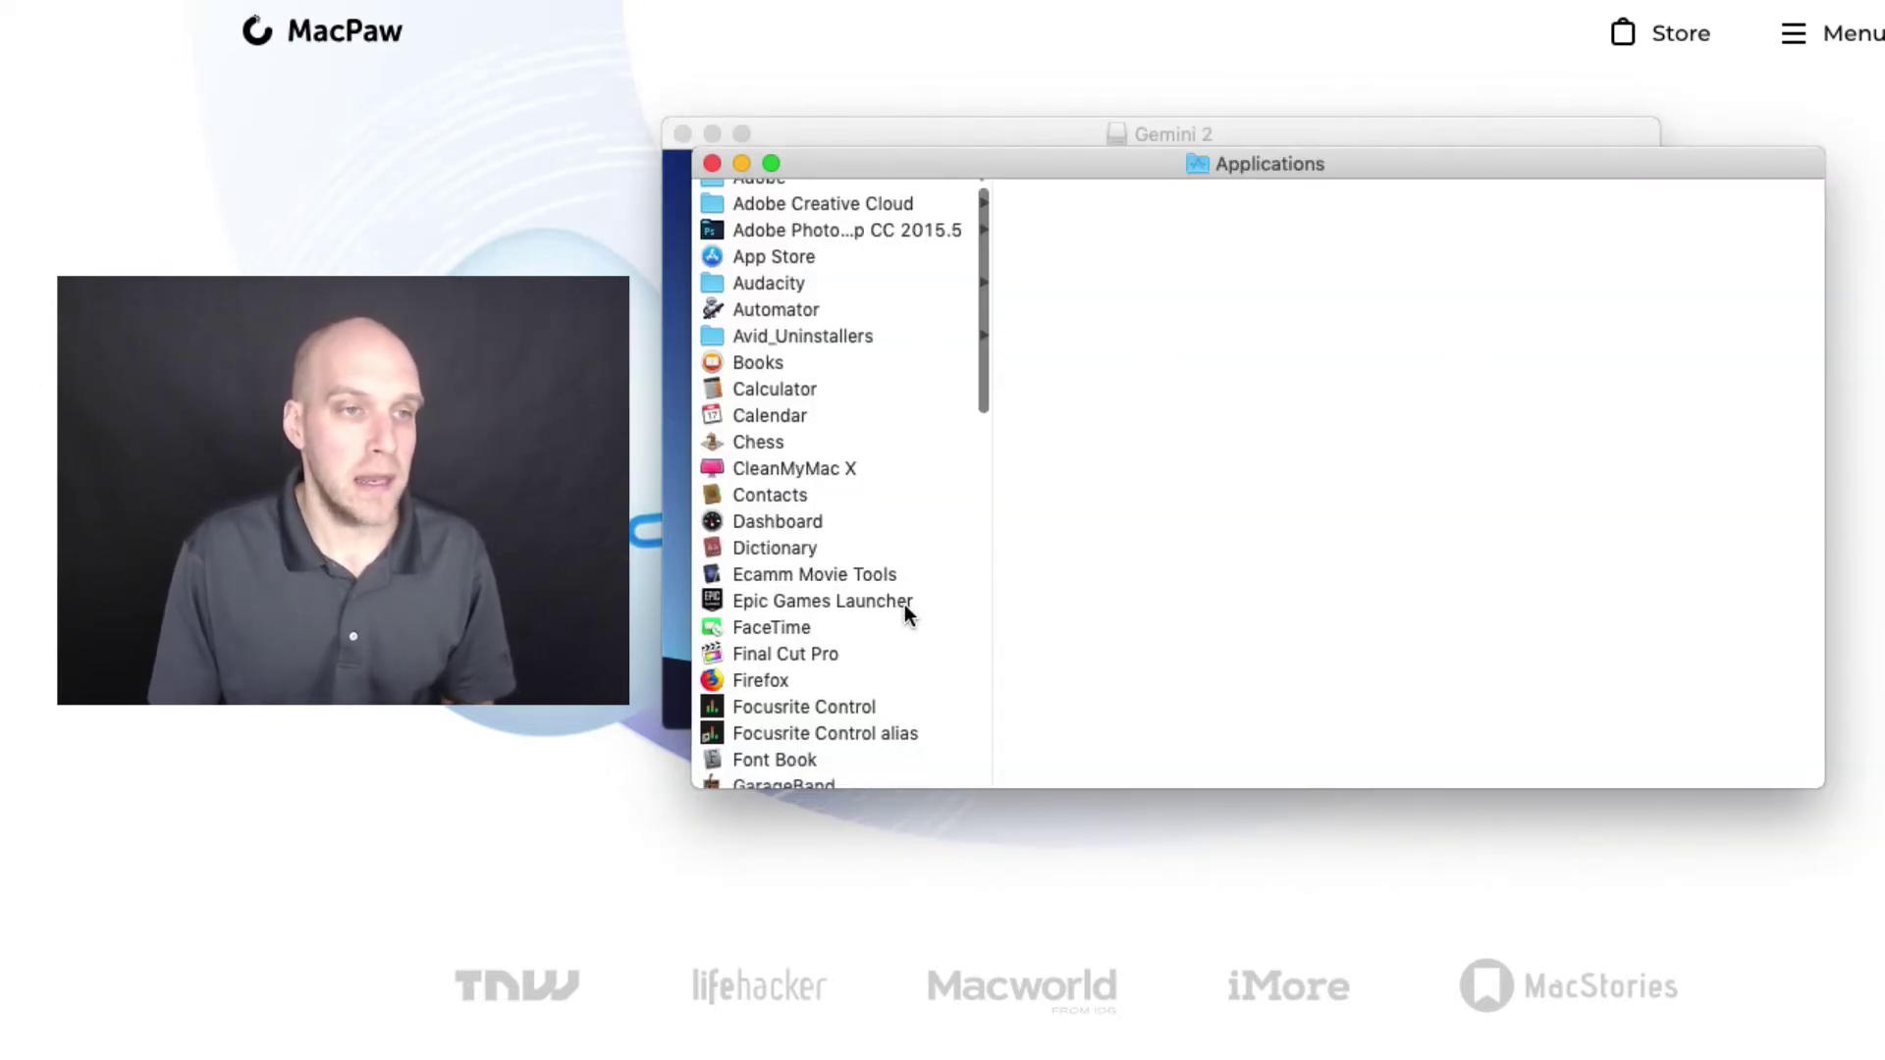
{"action": "scroll", "coordinate": [872, 530], "scroll_direction": "down", "scroll_amount": 5}
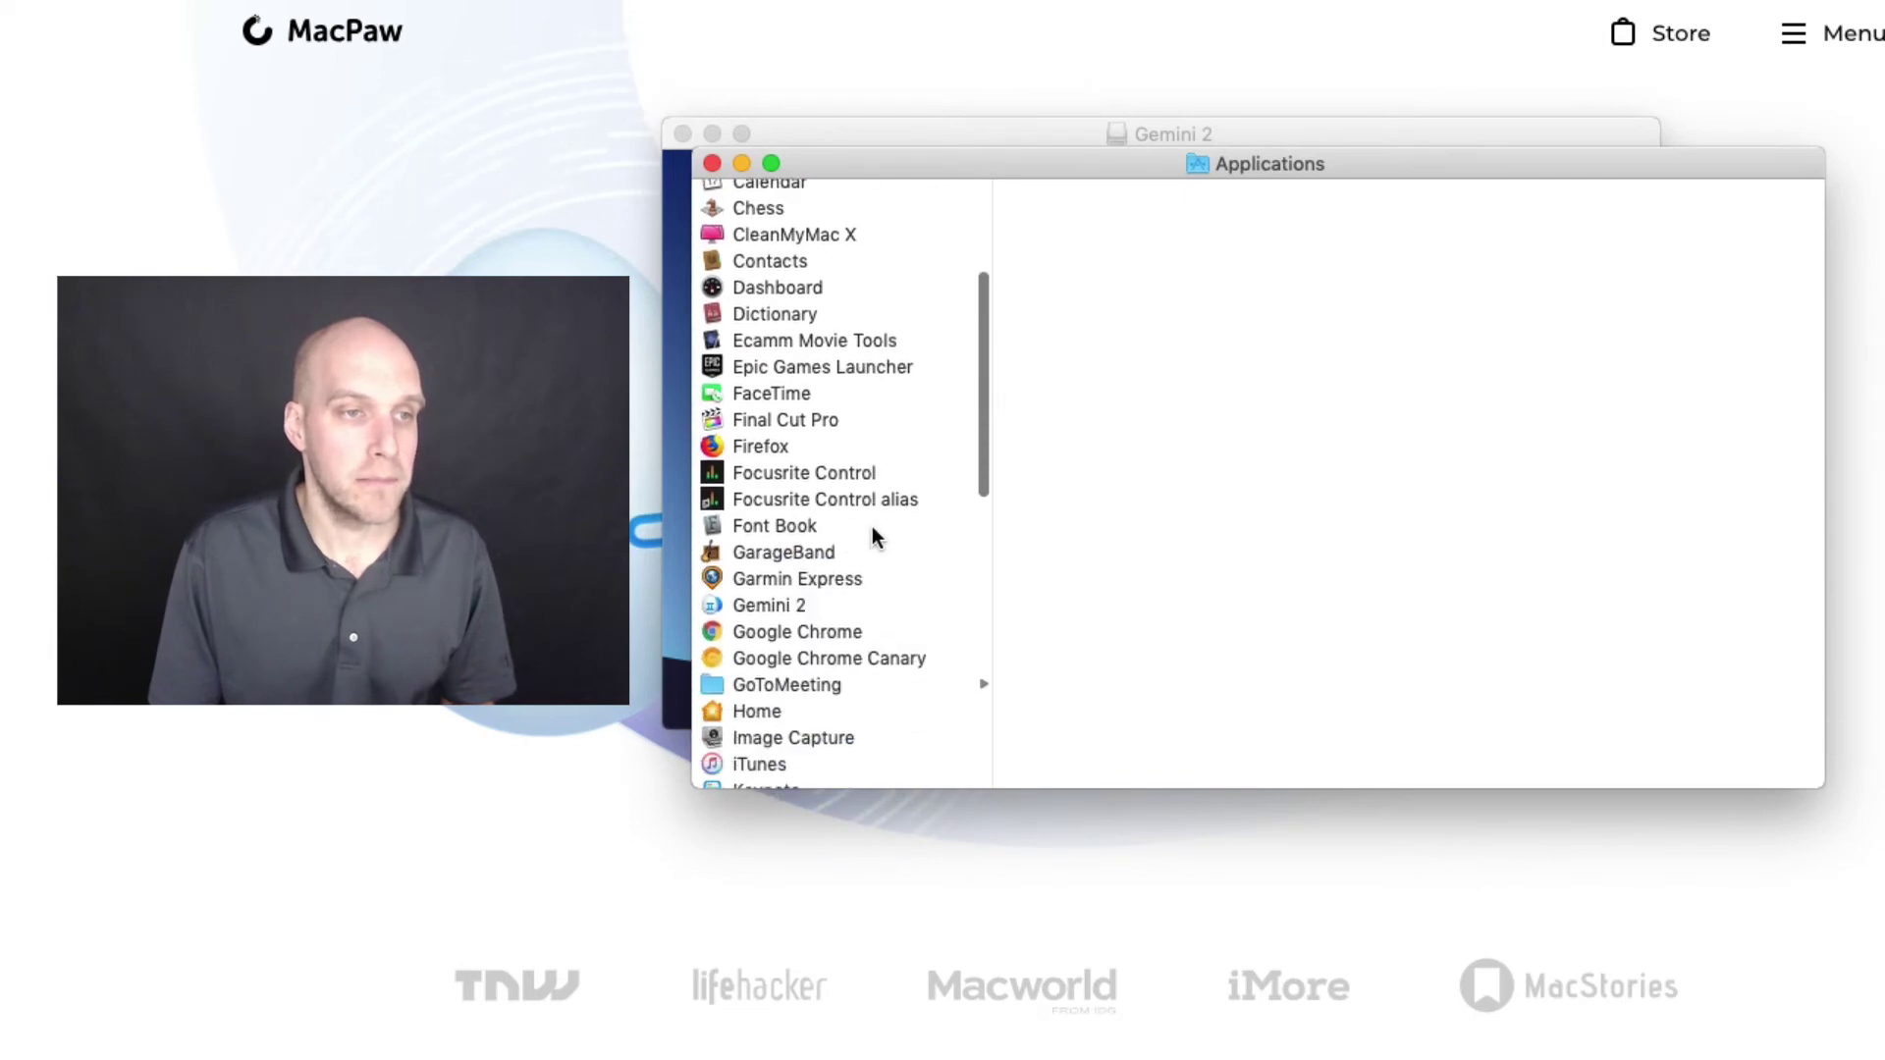
{"action": "left_click", "coordinate": [762, 603]}
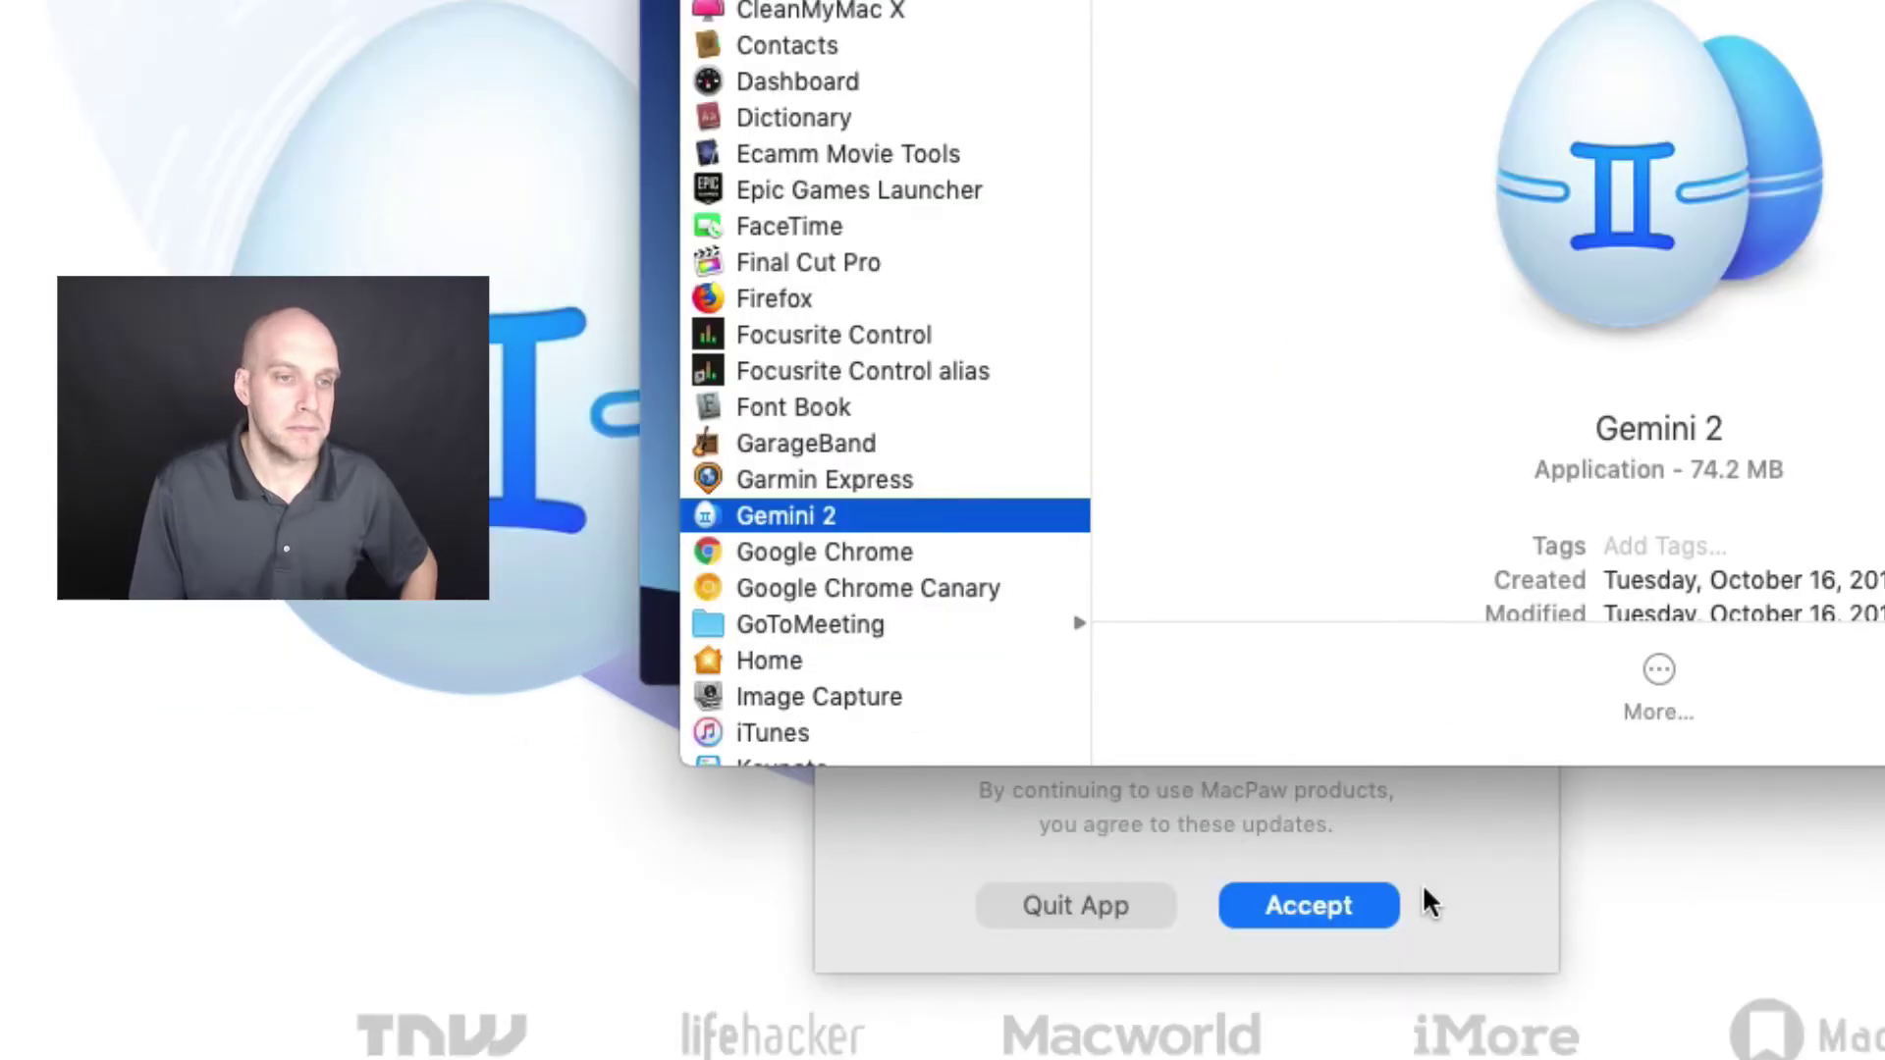
{"action": "left_click", "coordinate": [1321, 903]}
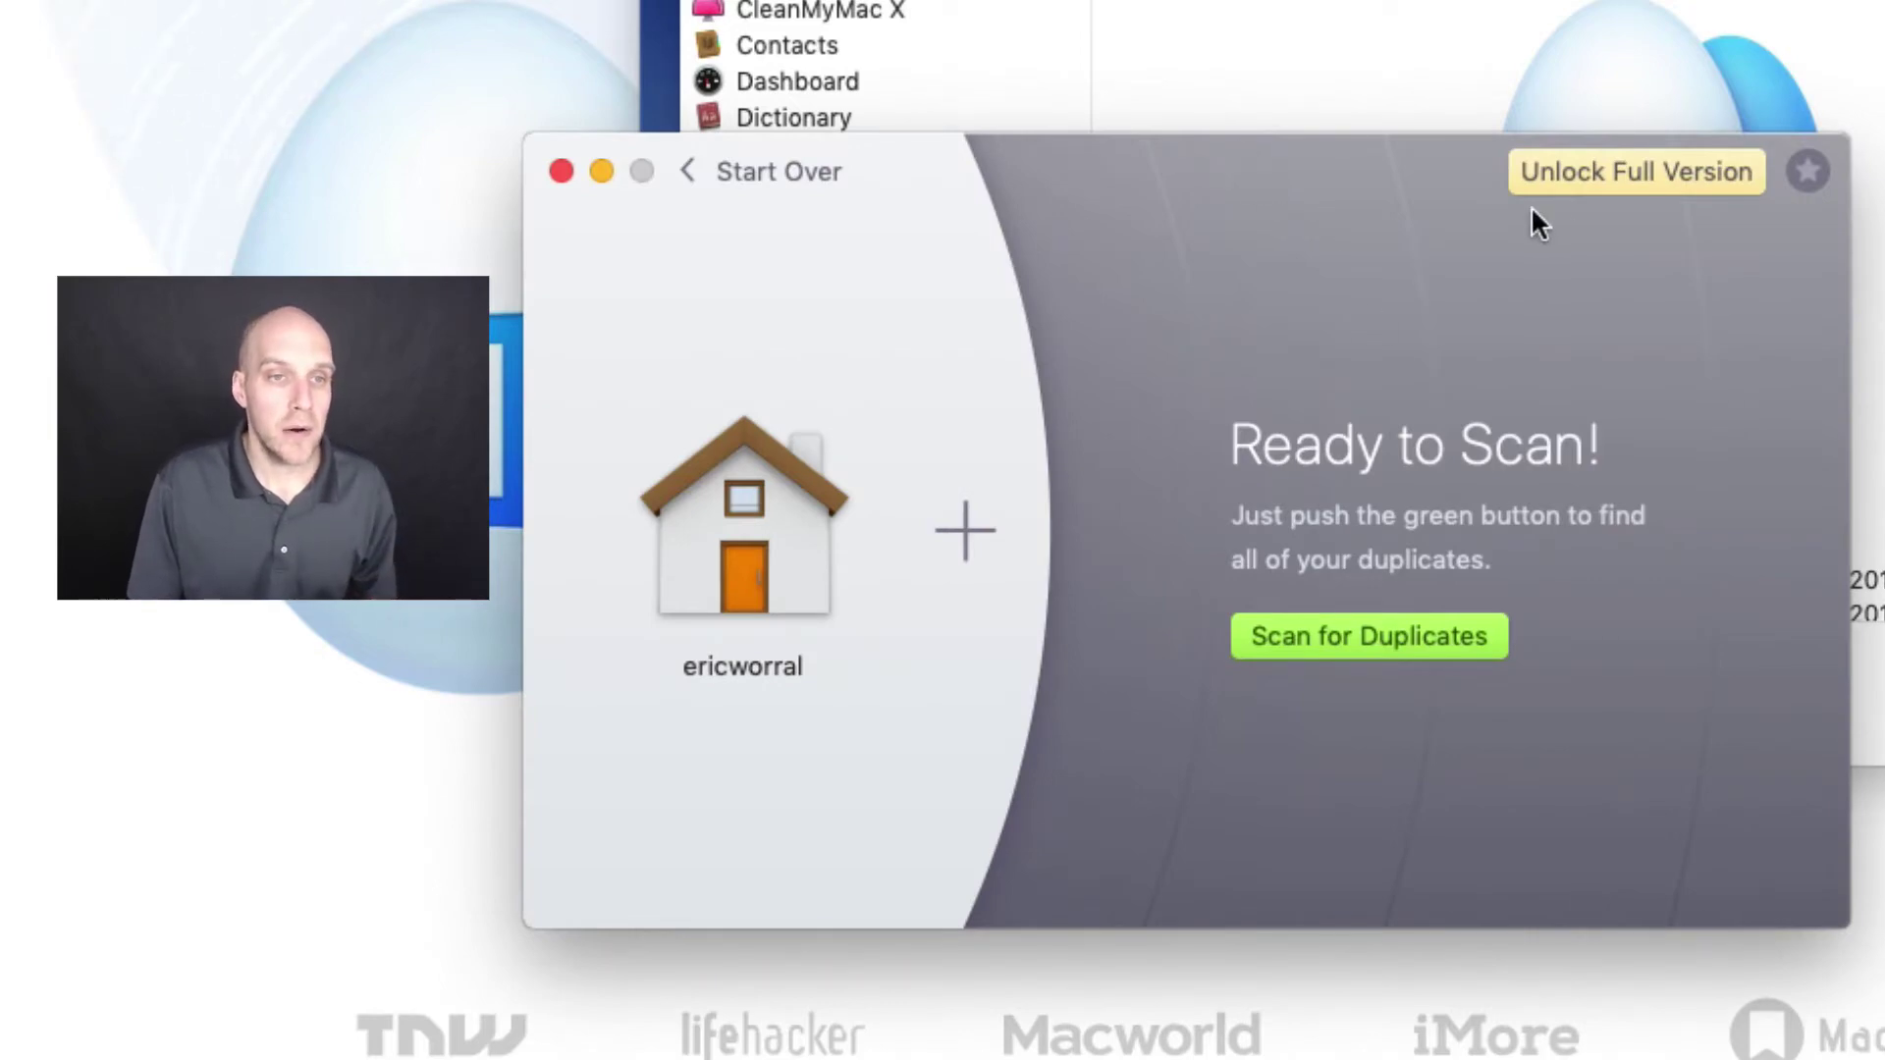
Scan the home folder for duplicates, granting Photos library access when asked
{"action": "left_click", "coordinate": [1343, 639]}
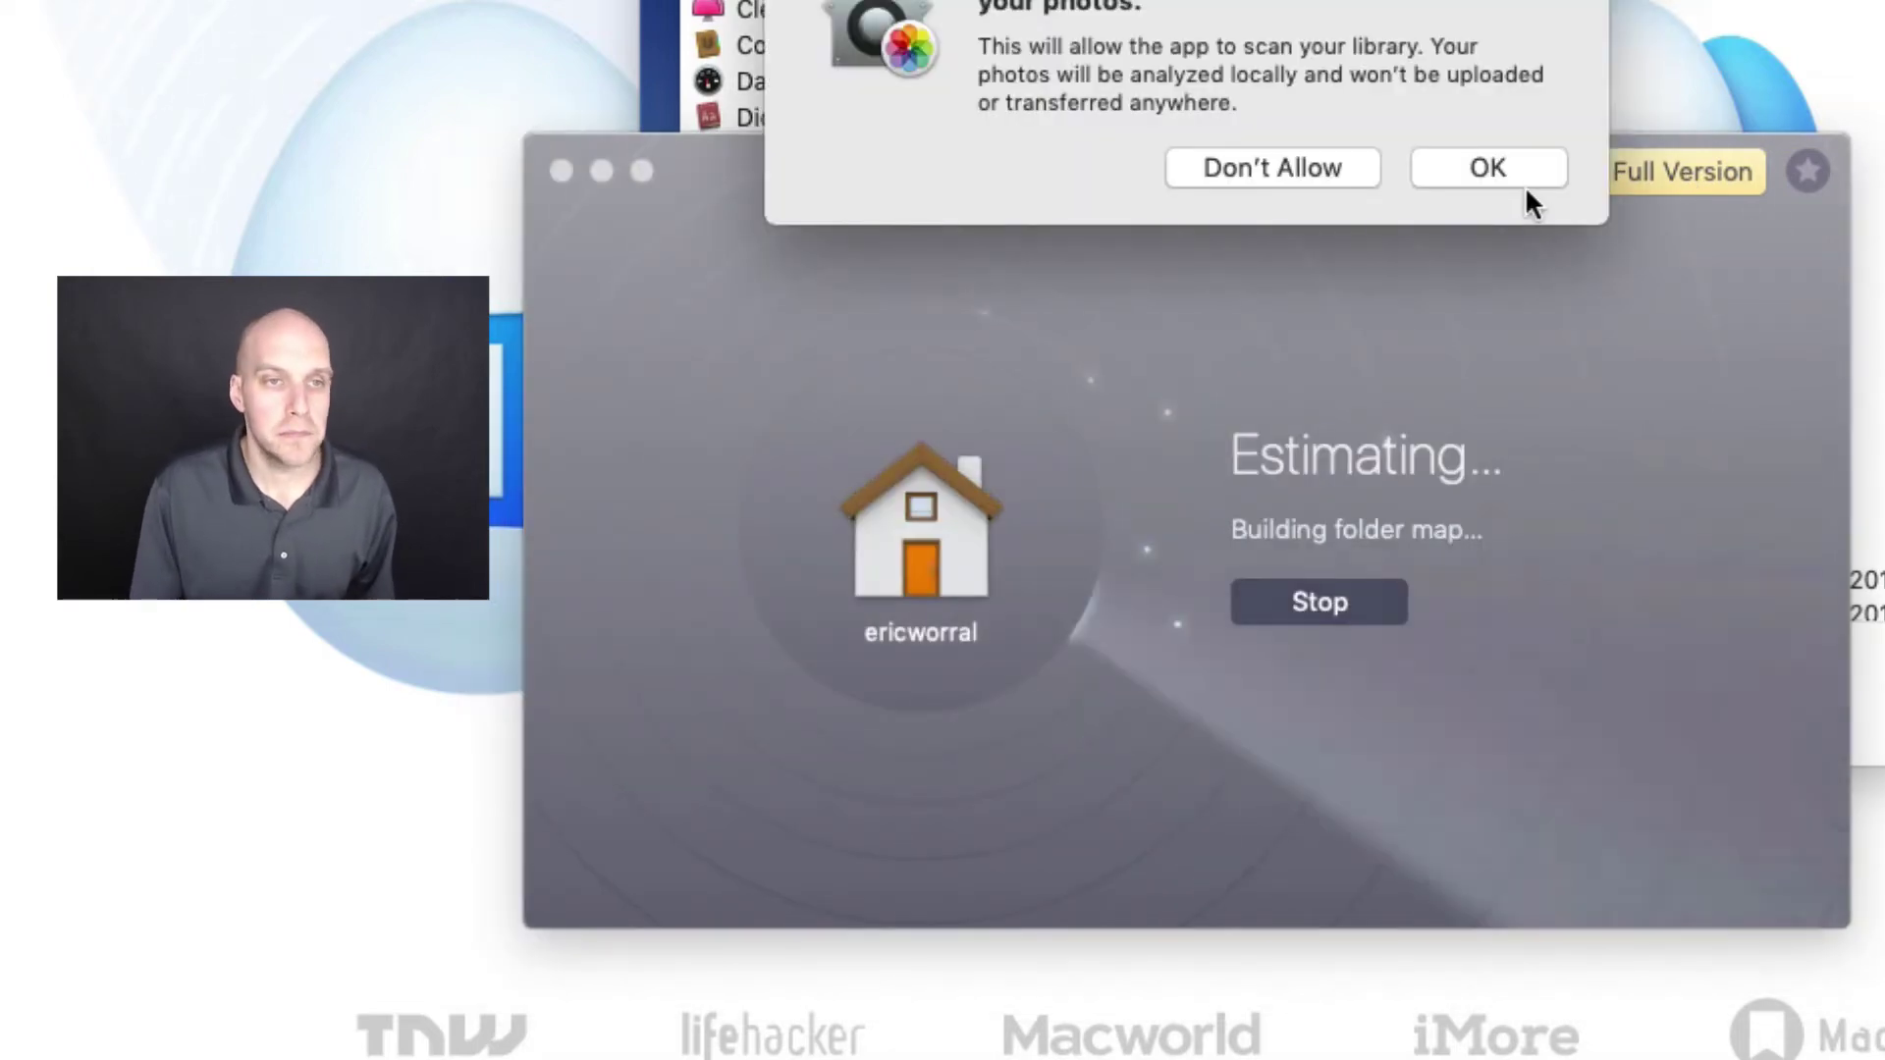
{"action": "left_click", "coordinate": [1512, 175]}
{"action": "left_click", "coordinate": [1273, 210]}
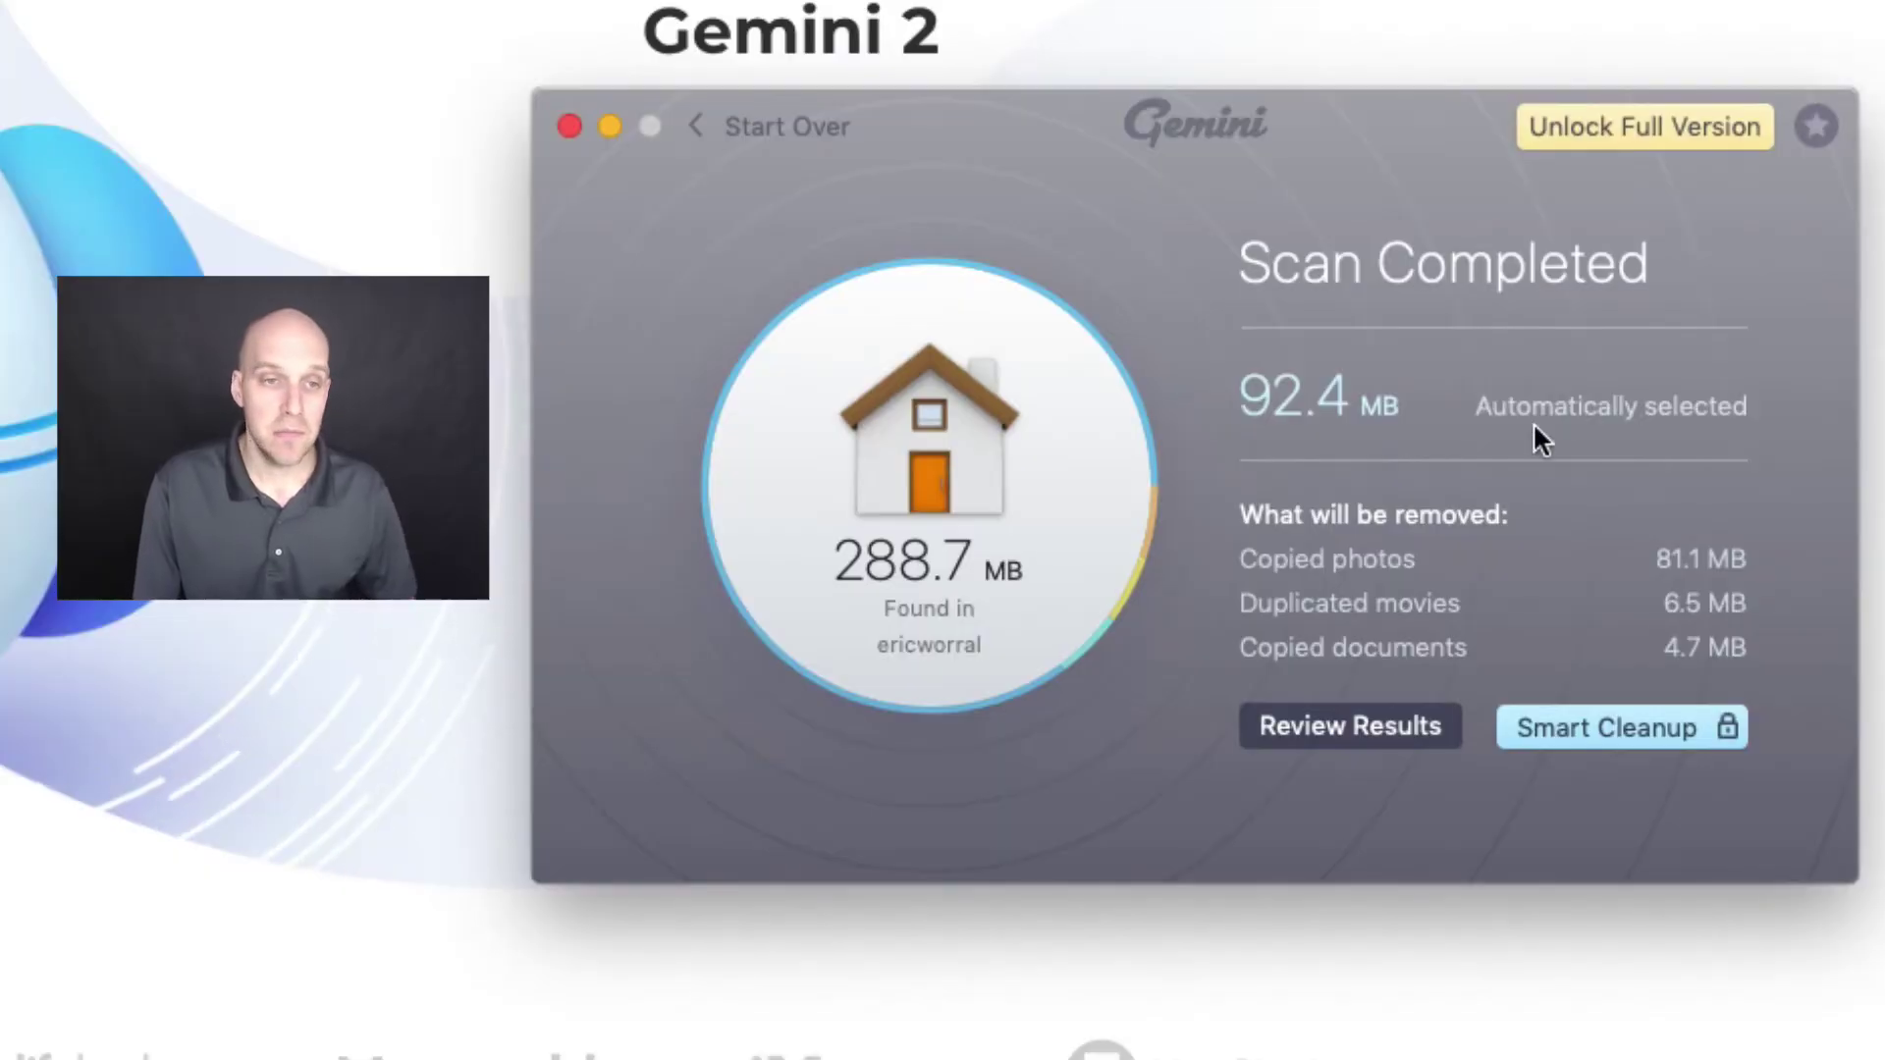
{"action": "mouse_move", "coordinate": [965, 640]}
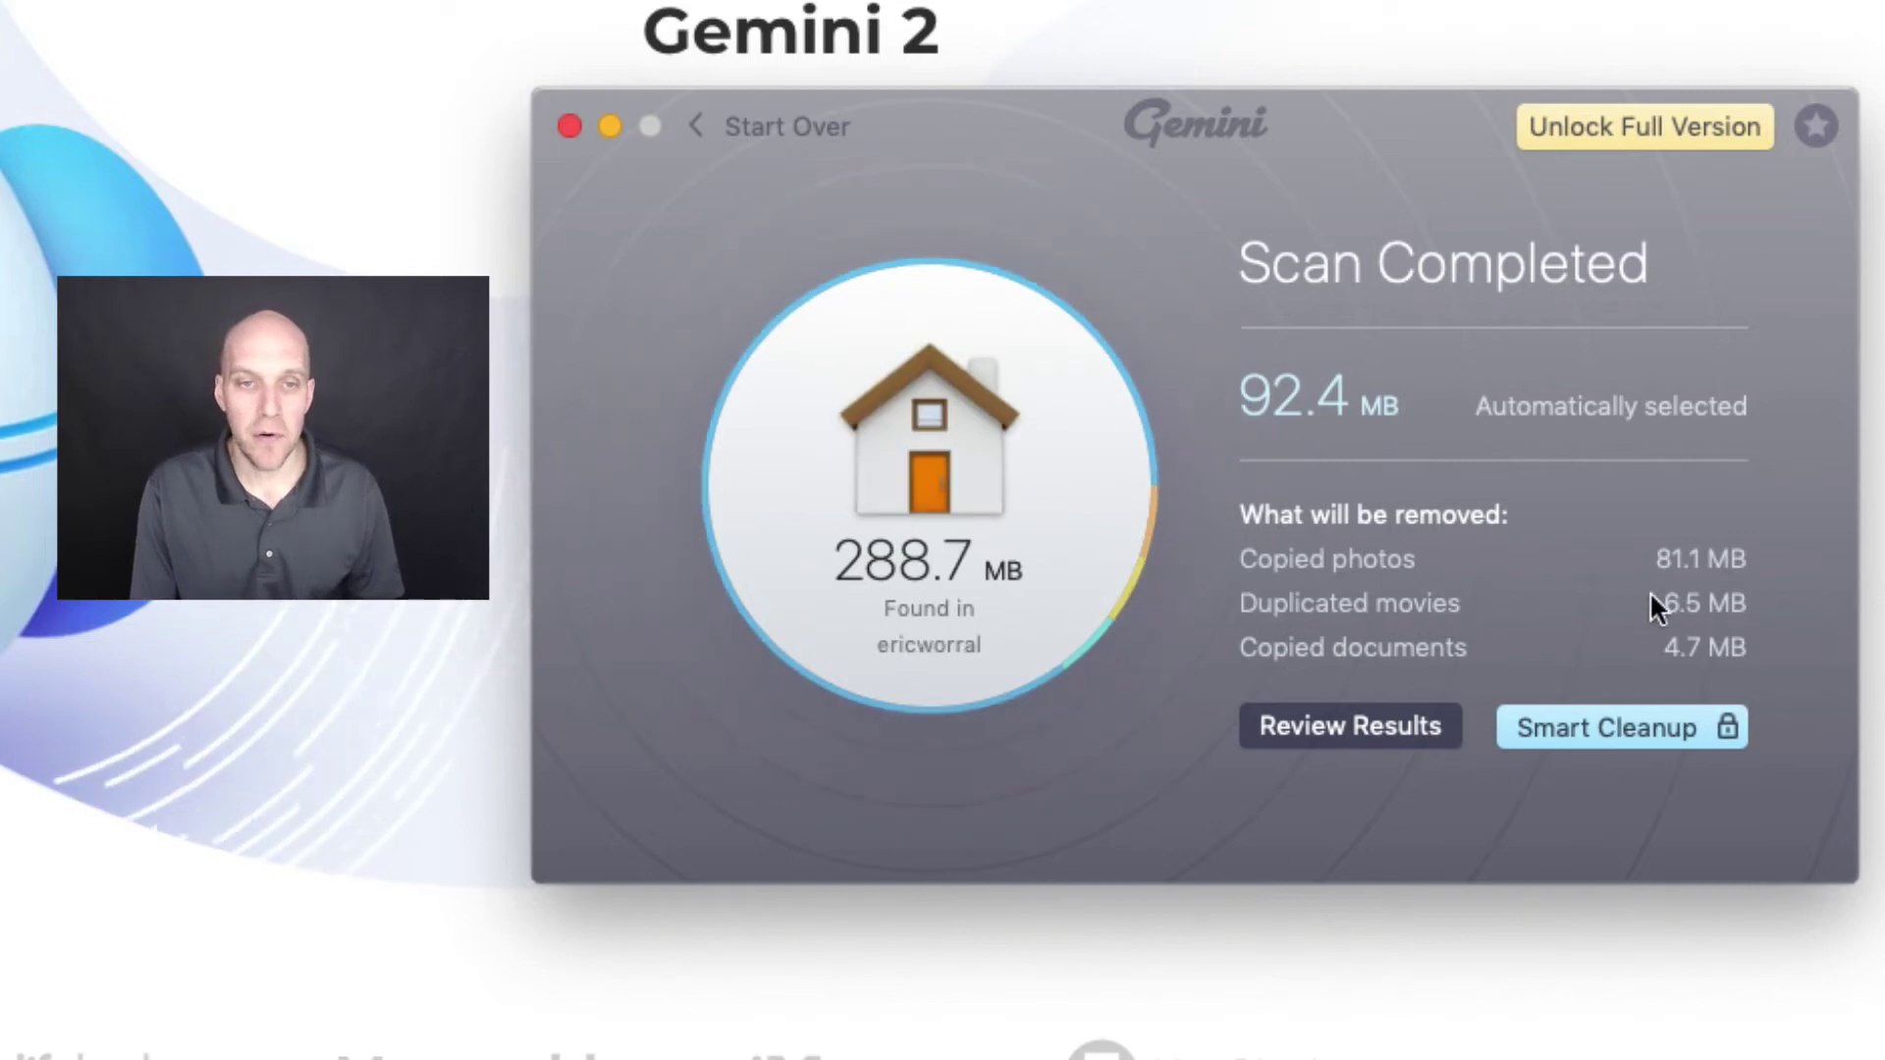
Open Gemini 2's duplicate results and filter them by all types, then Audio, then Images
{"action": "left_click", "coordinate": [1395, 725]}
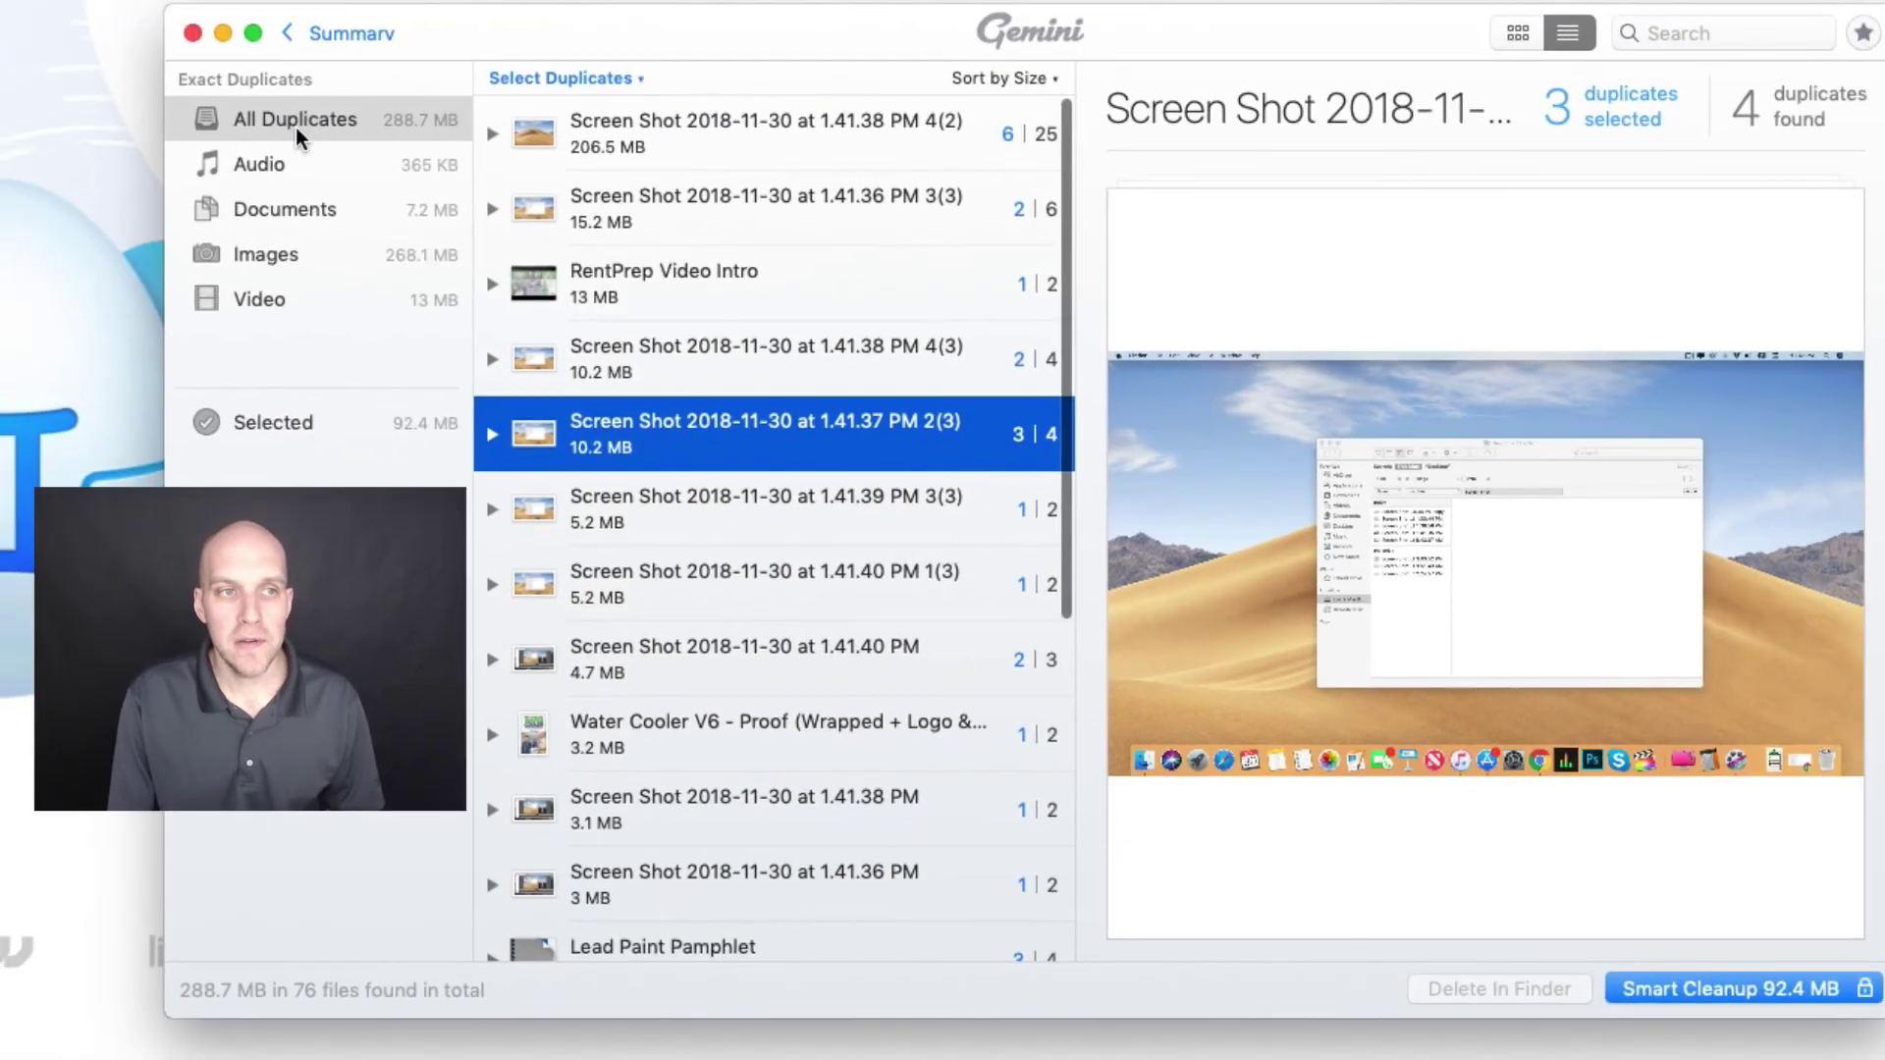
{"action": "left_click", "coordinate": [228, 121]}
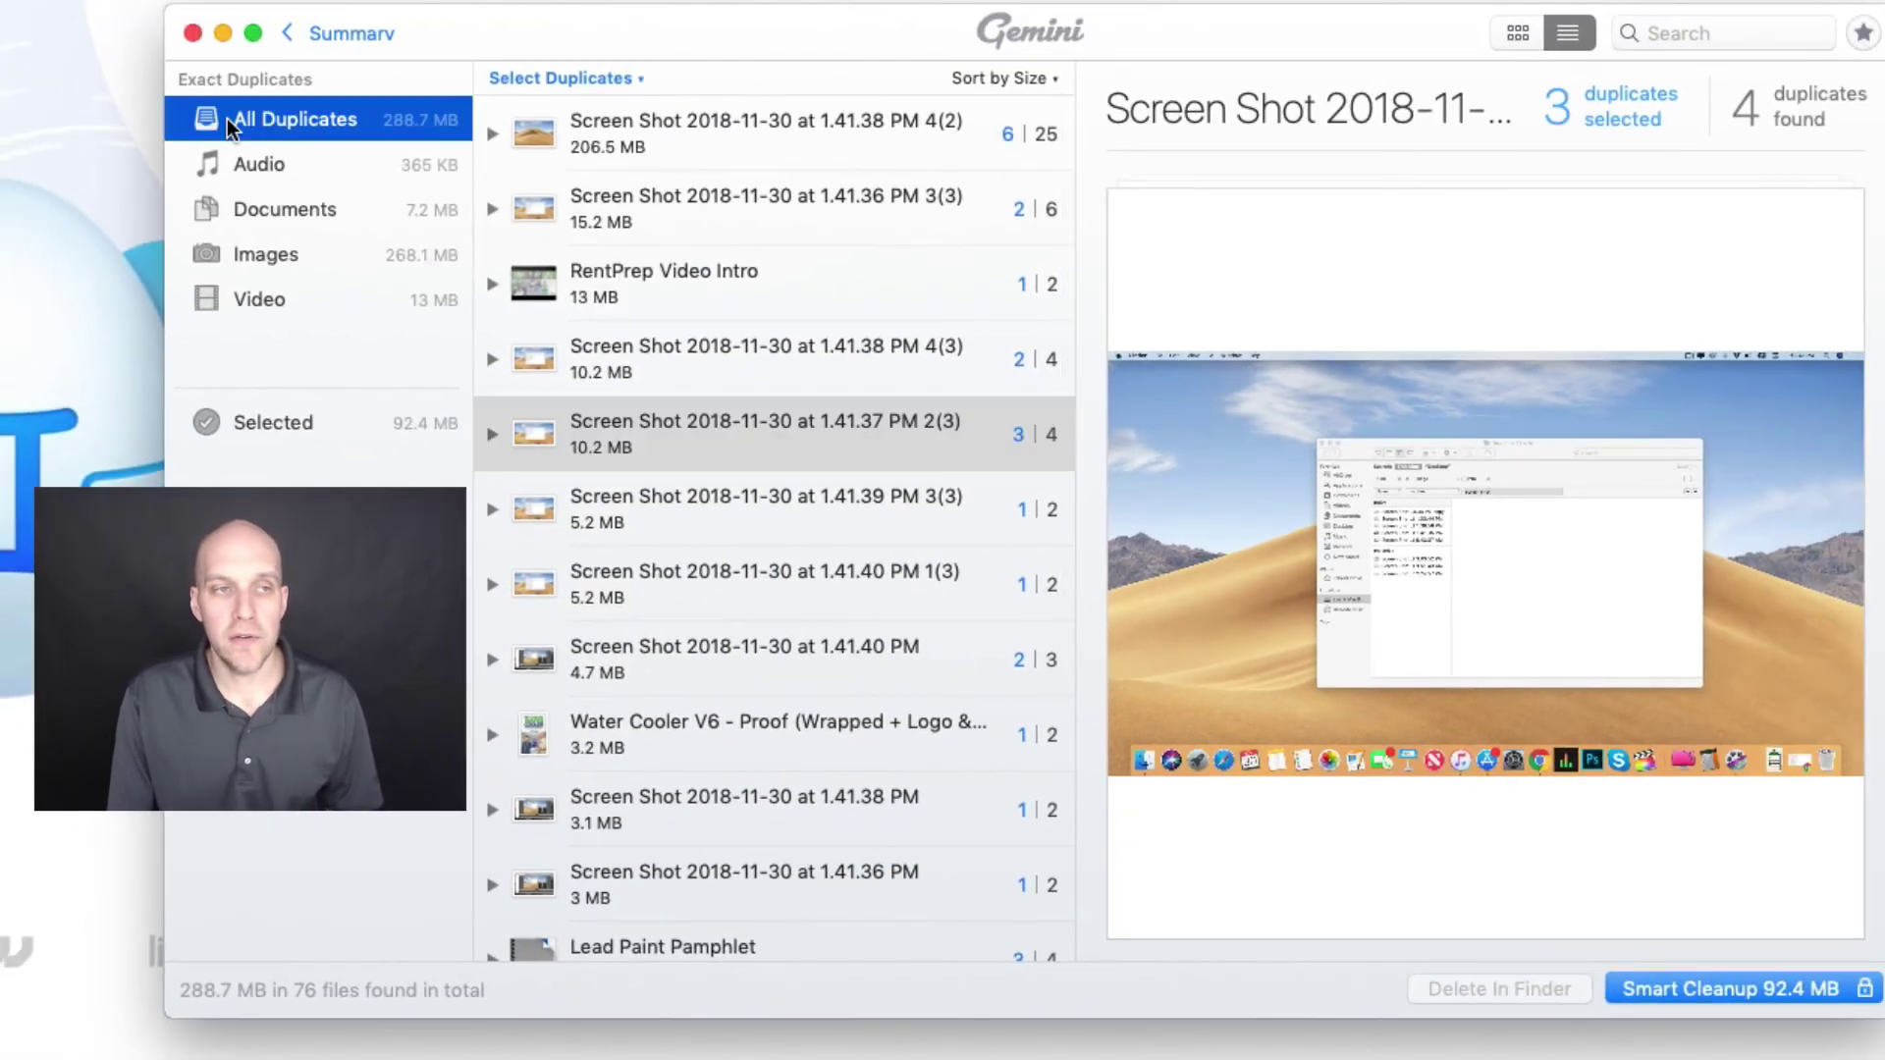
{"action": "left_click", "coordinate": [255, 174]}
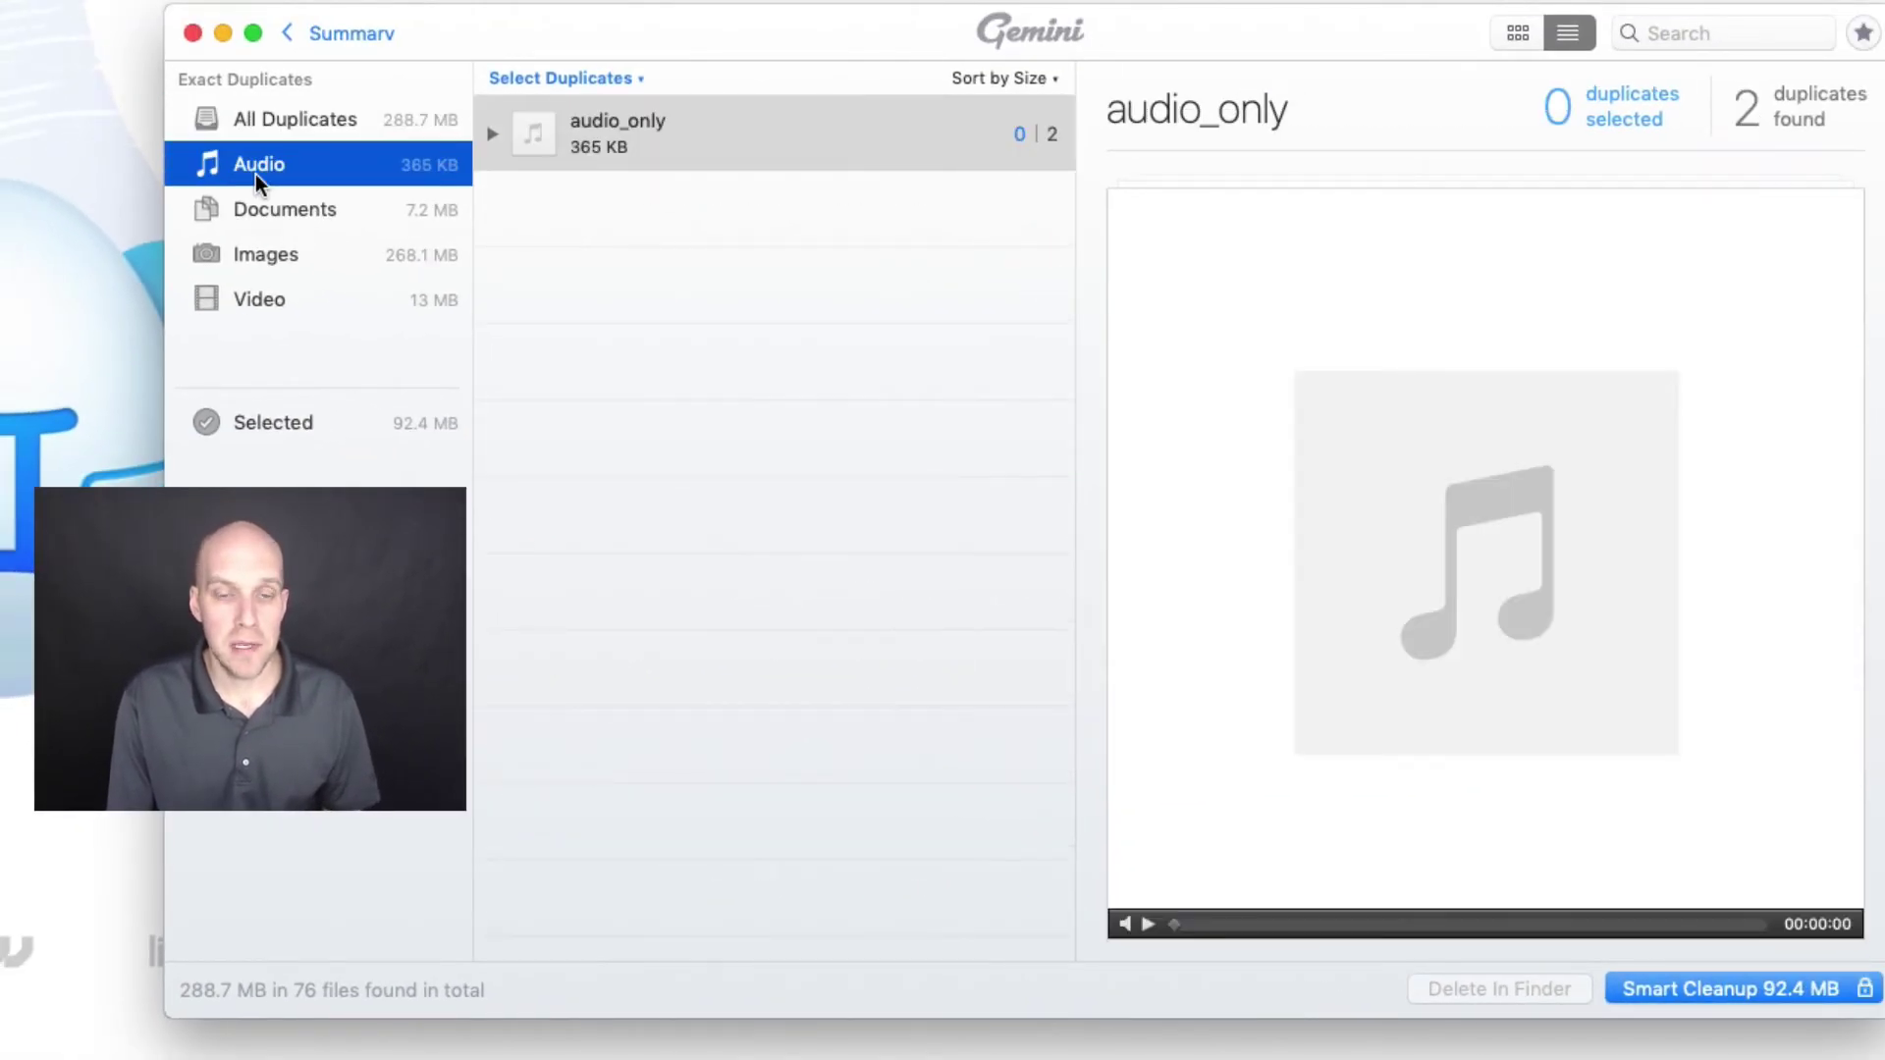
{"action": "left_click", "coordinate": [284, 256]}
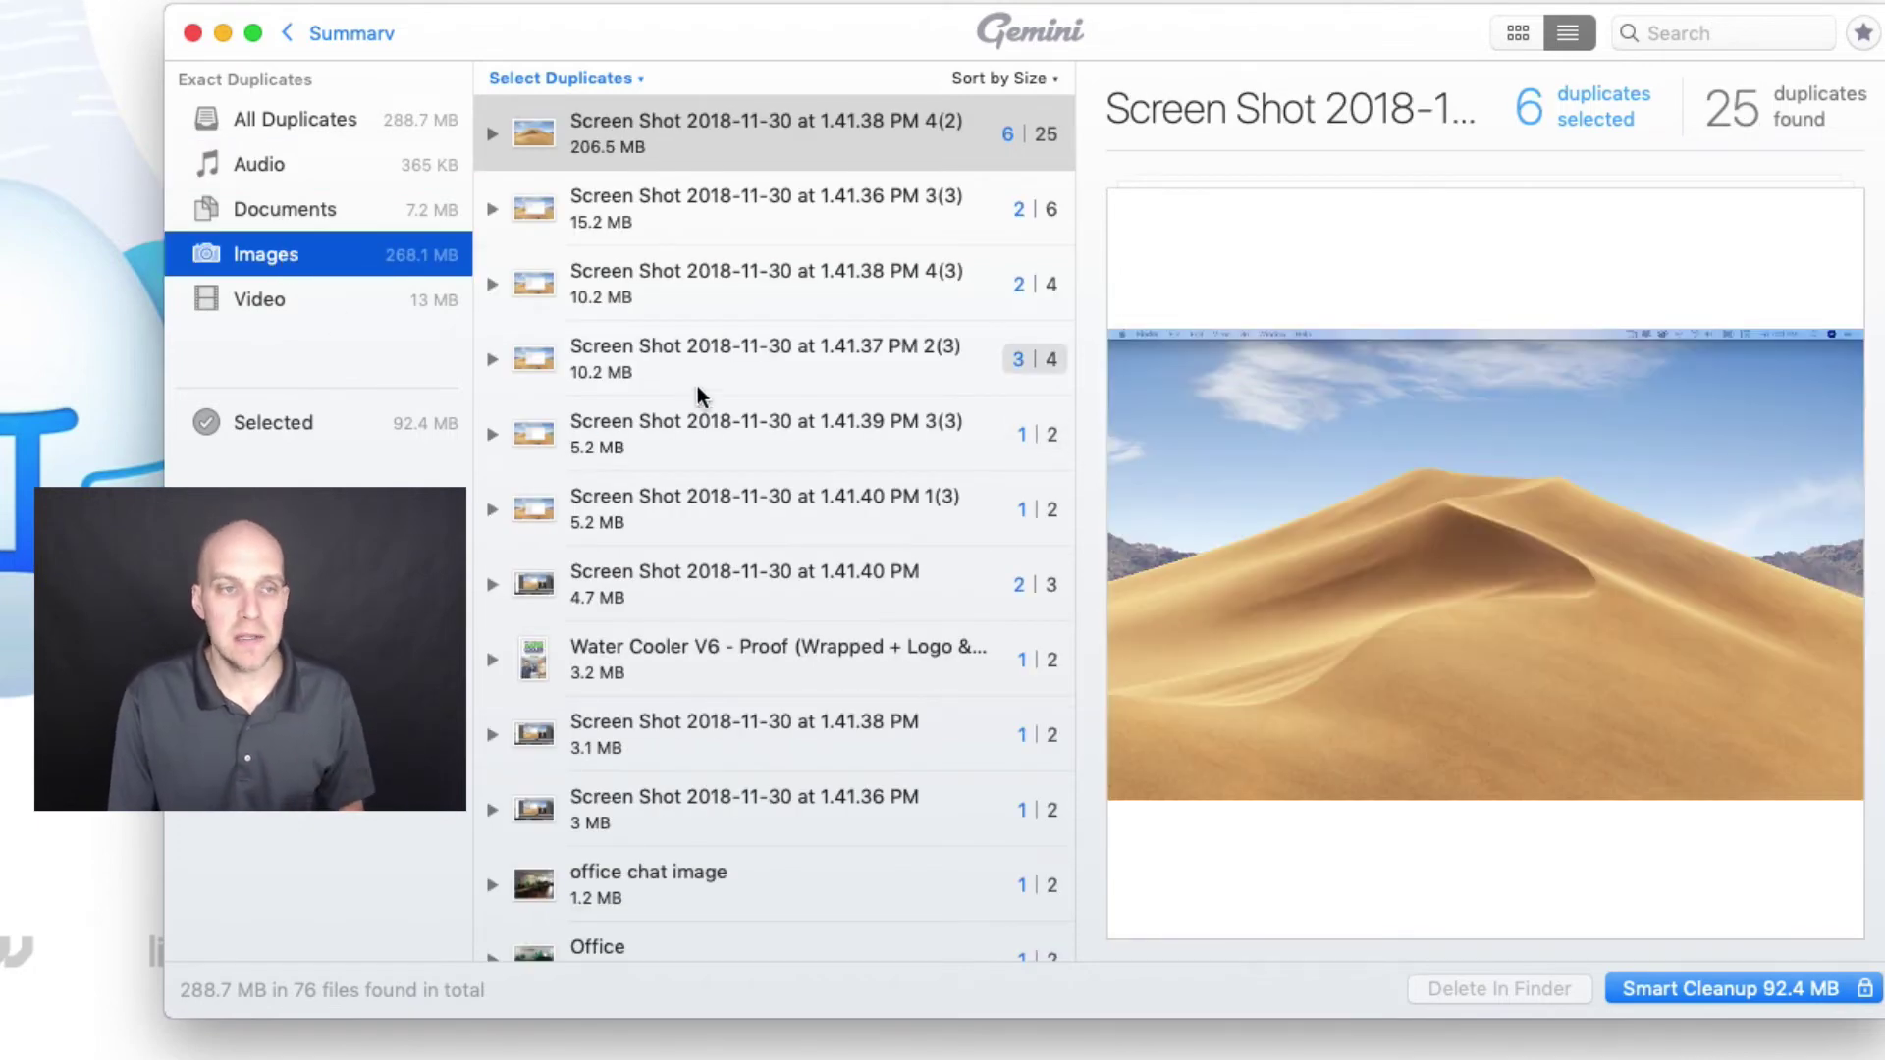
Preview the screenshot duplicate groups, including 1.41.39 PM 3(3) and 1.41.40 PM 1(3)
{"action": "left_click", "coordinate": [756, 526]}
{"action": "left_click", "coordinate": [737, 422]}
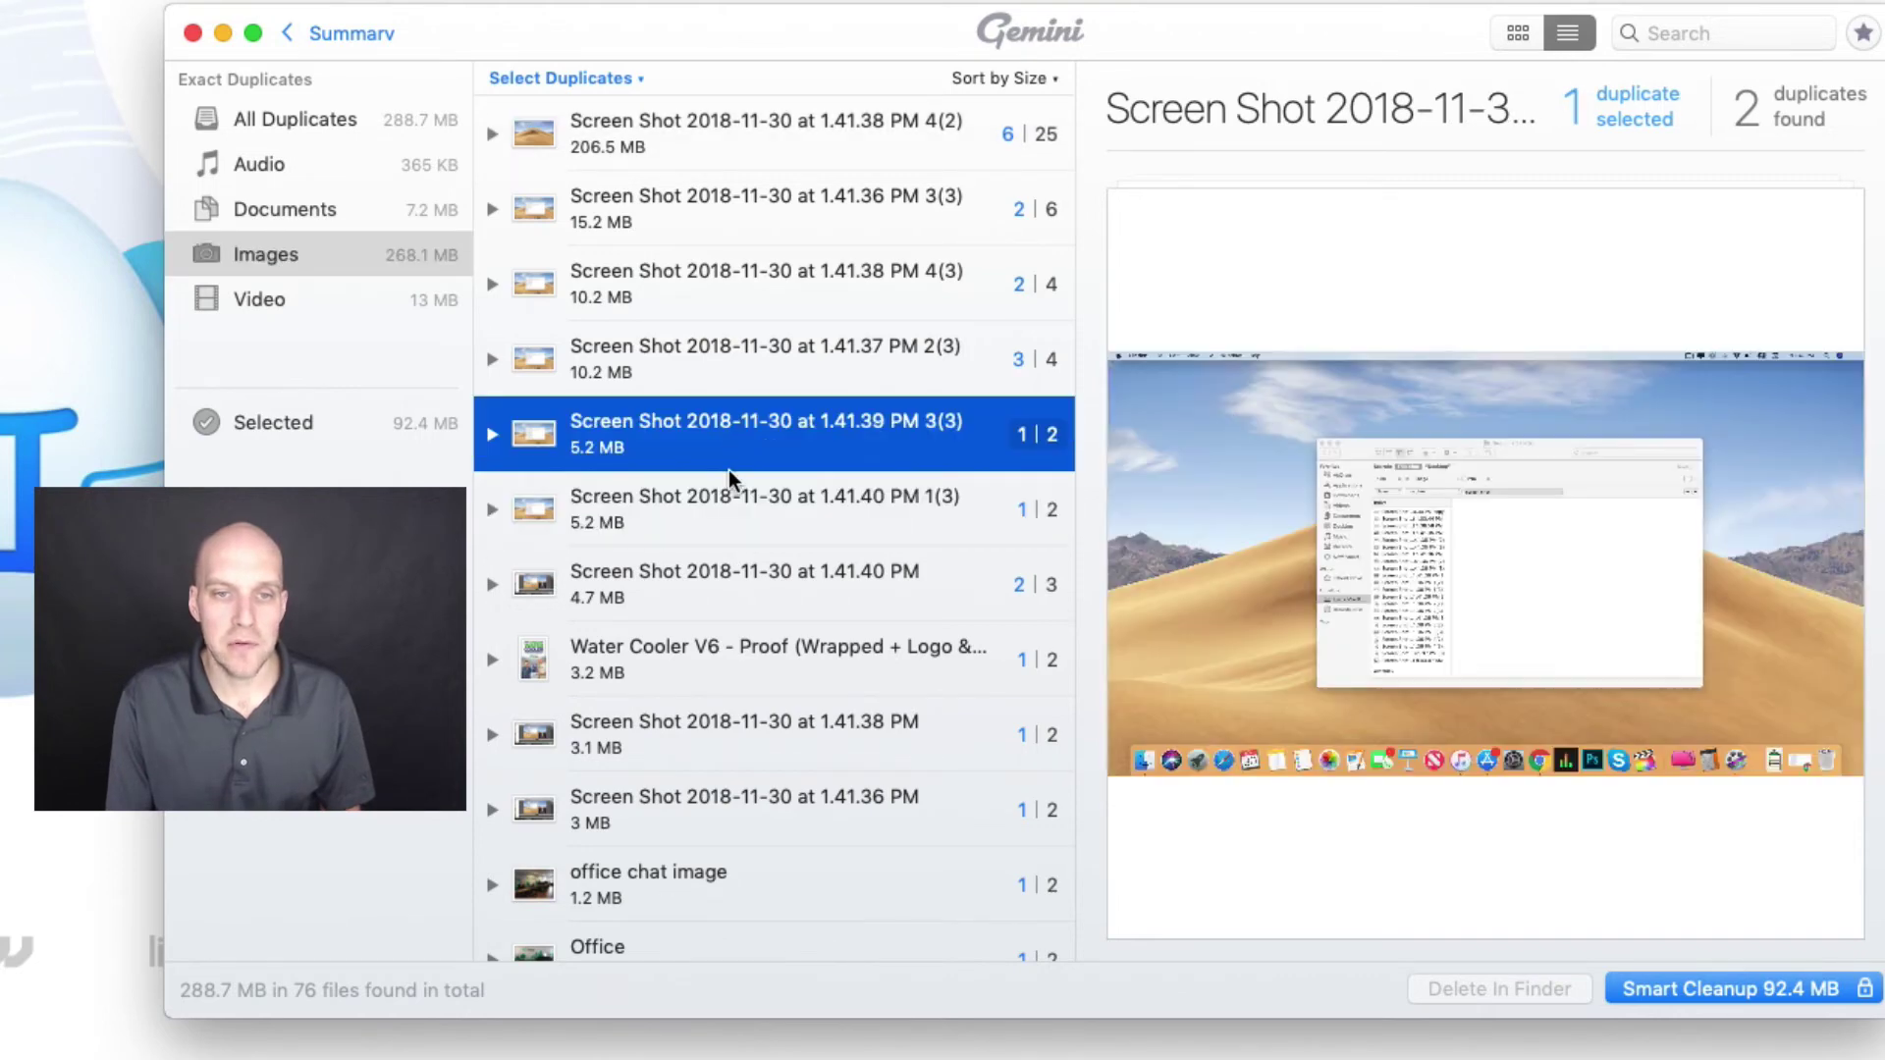
{"action": "left_click", "coordinate": [736, 479]}
{"action": "scroll", "coordinate": [728, 461], "scroll_direction": "down", "scroll_amount": 2}
{"action": "scroll", "coordinate": [737, 467], "scroll_direction": "up", "scroll_amount": 2}
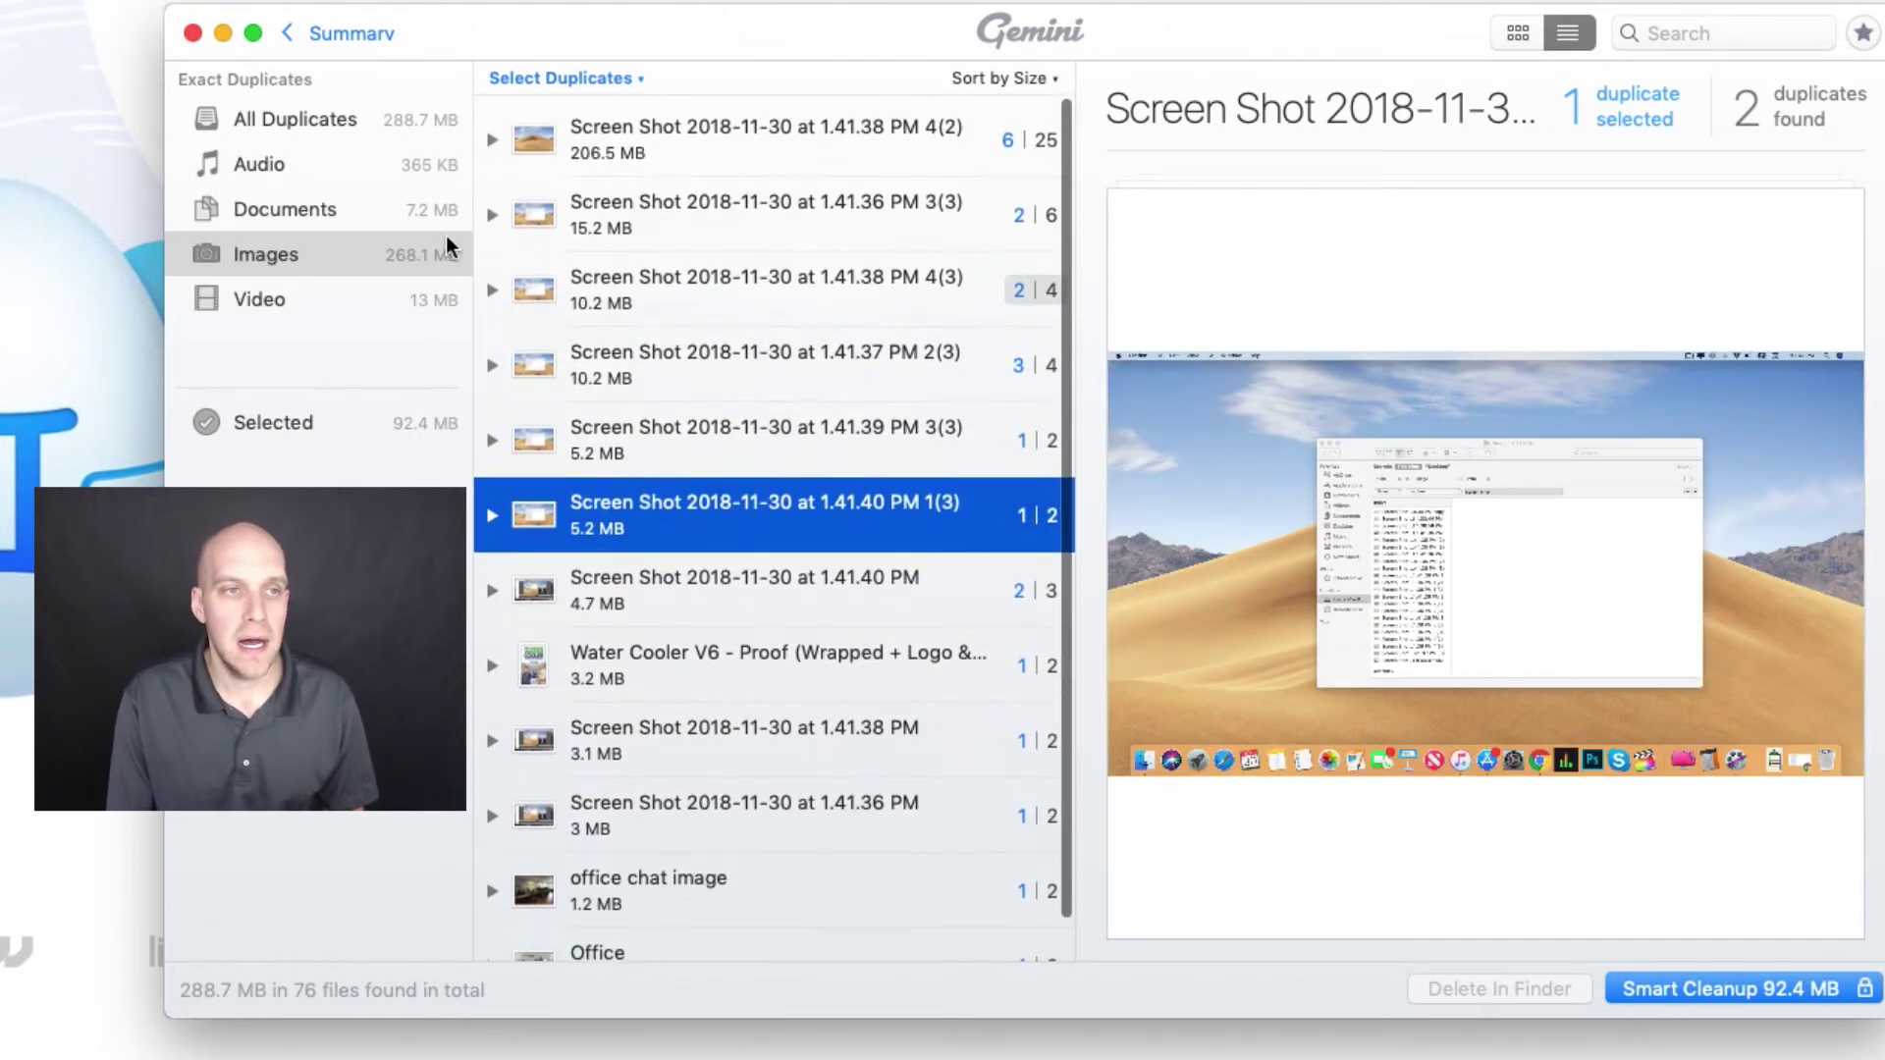
Show only video duplicates, check the Select Duplicates options unchanged, and return to All Duplicates
{"action": "left_click", "coordinate": [275, 299]}
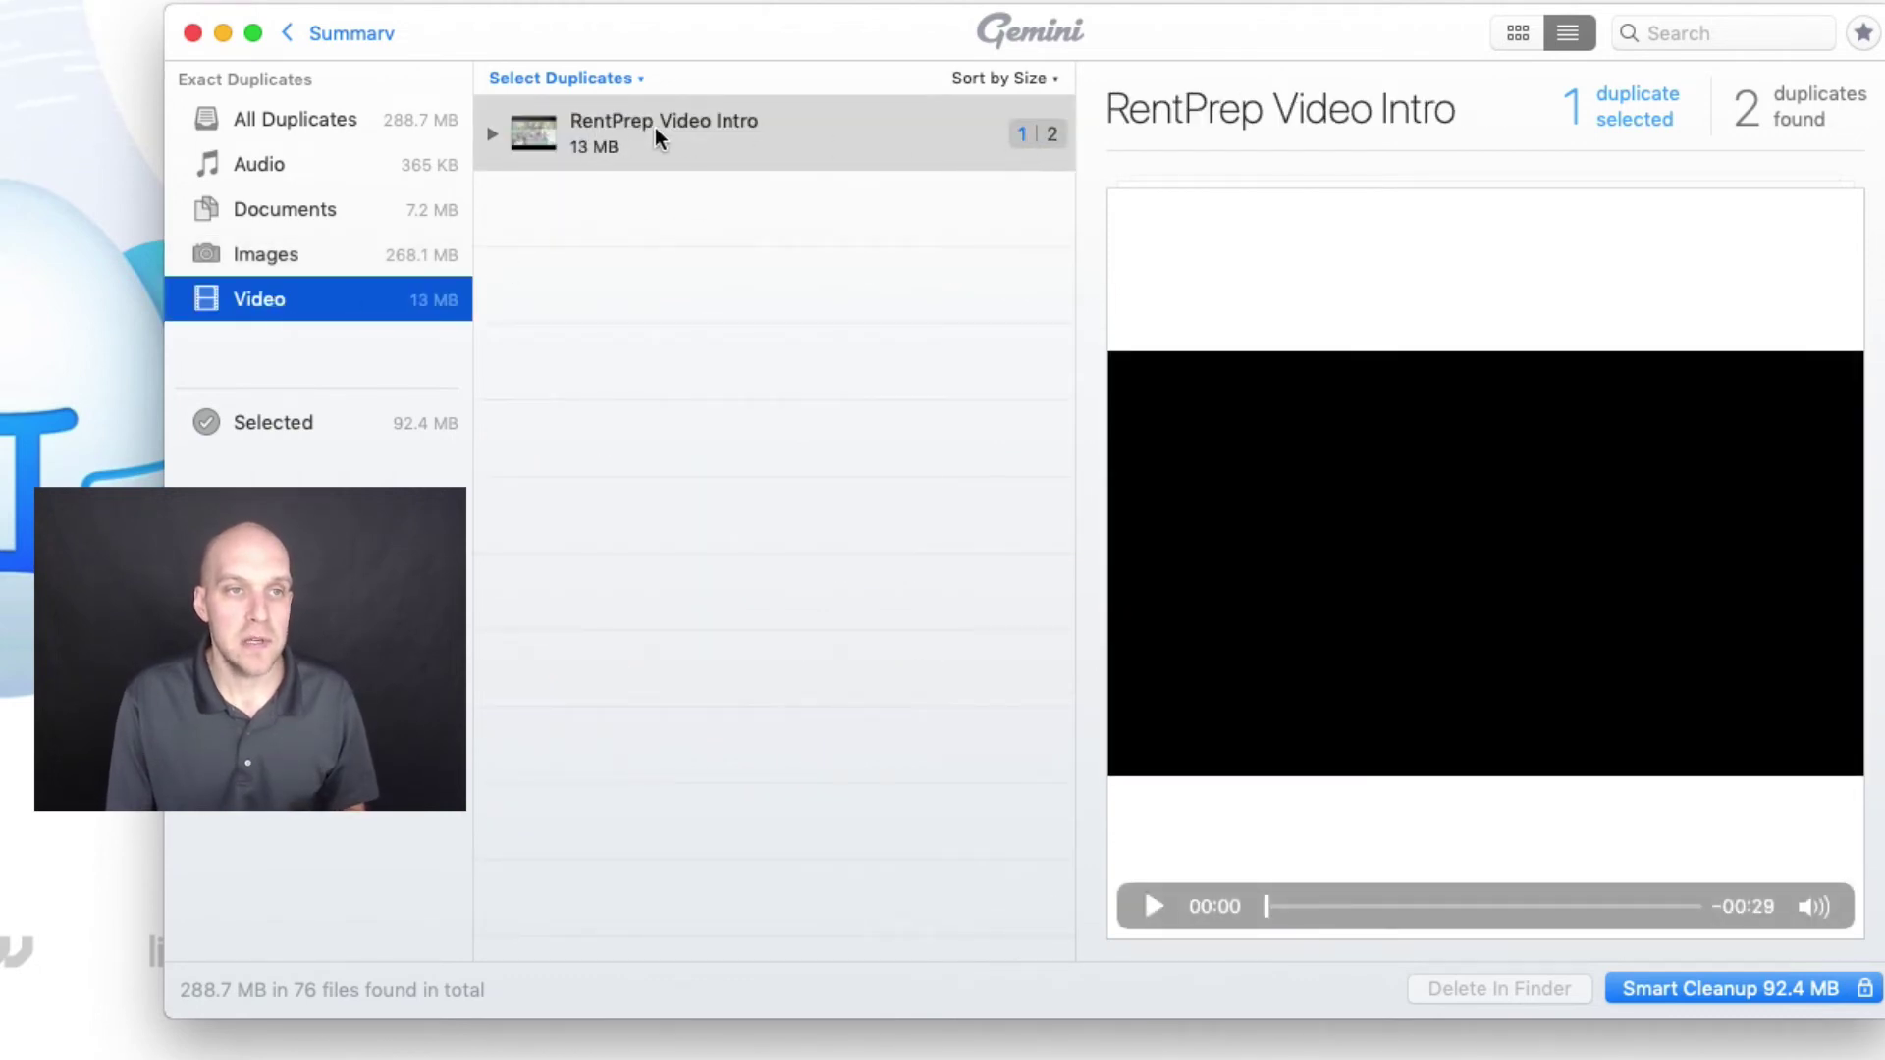
{"action": "left_click", "coordinate": [1053, 134]}
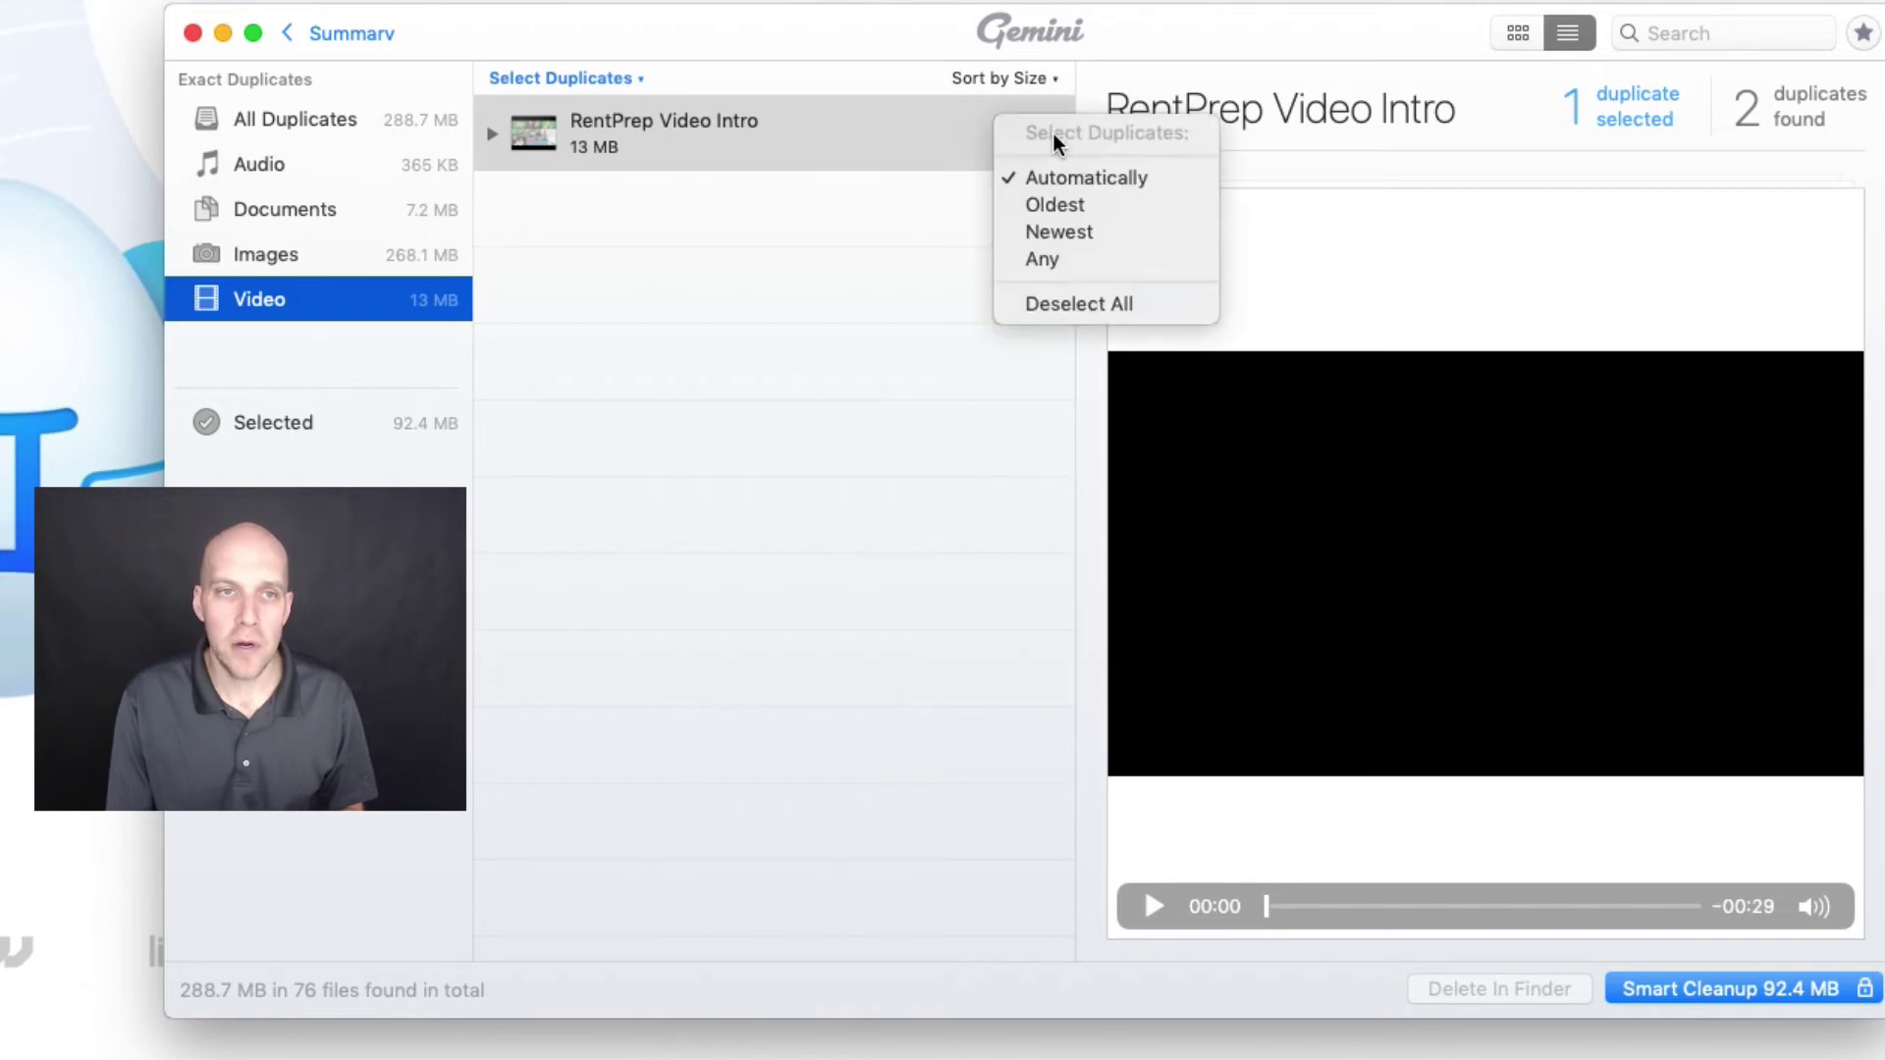
{"action": "left_click", "coordinate": [1635, 119]}
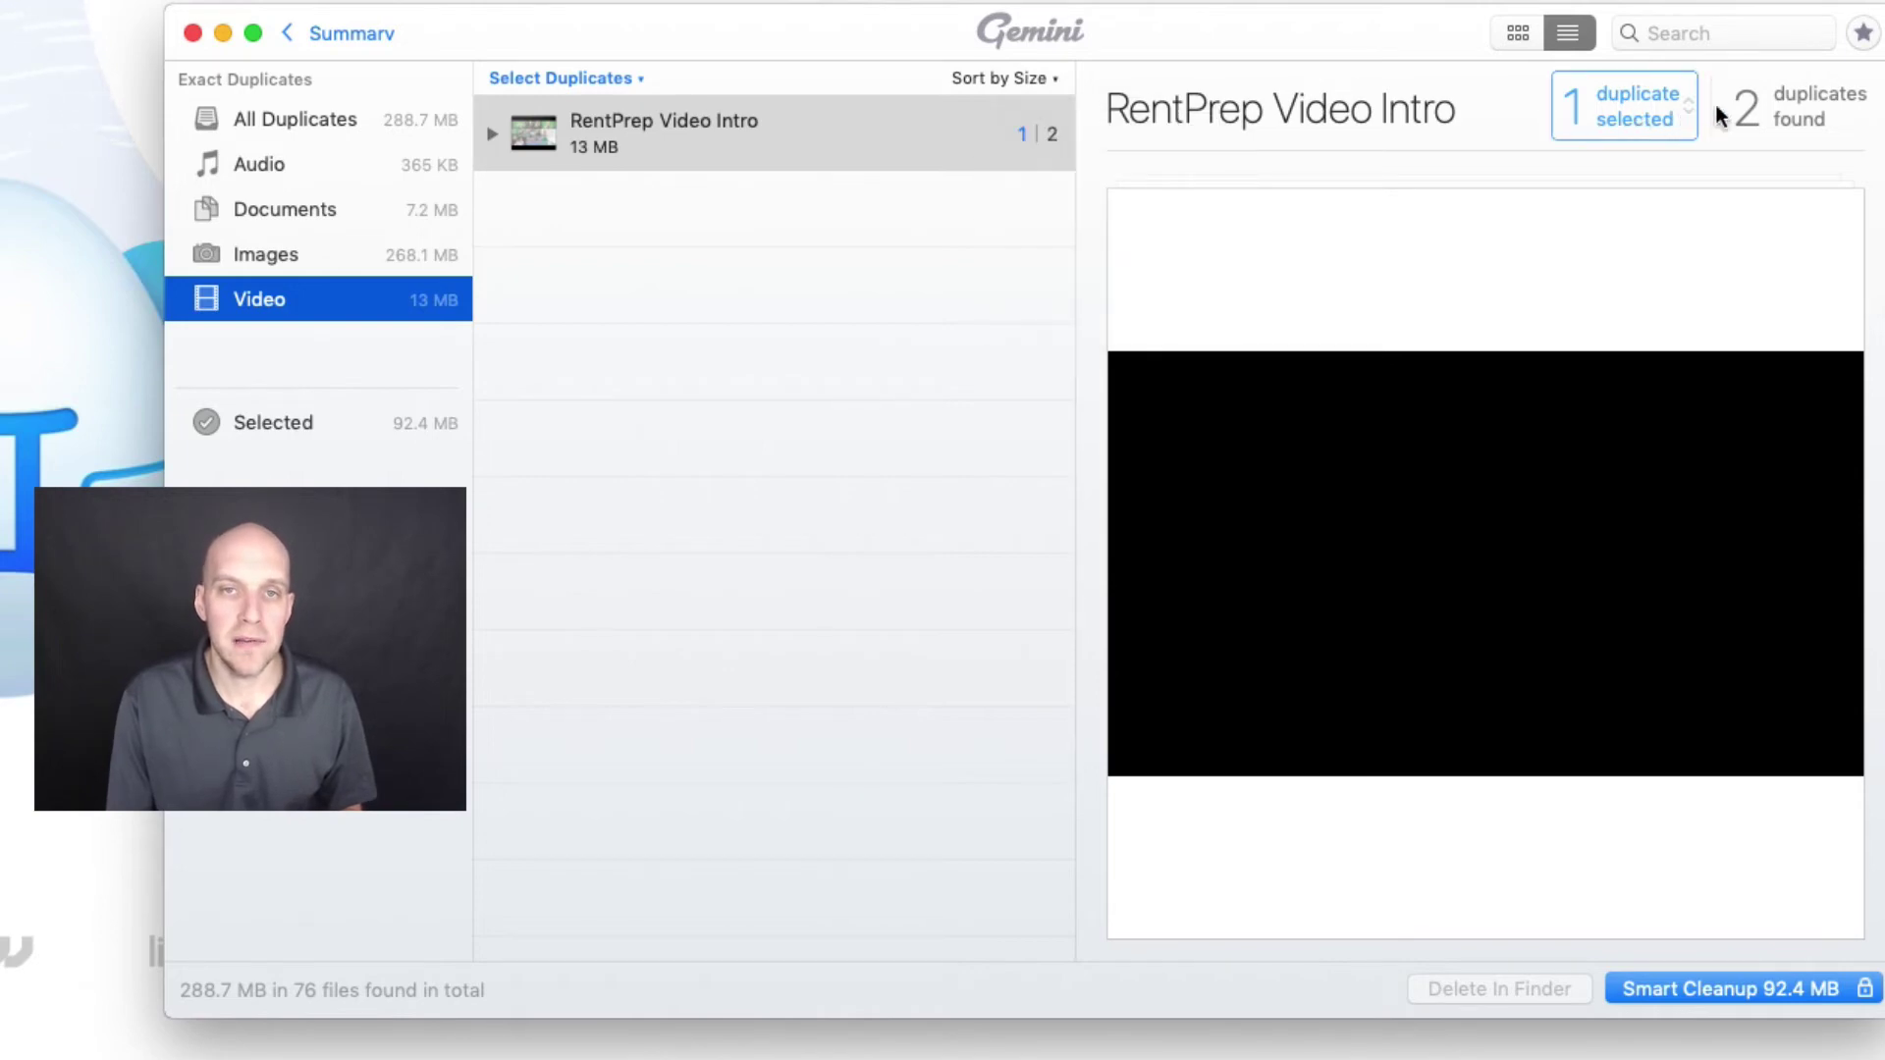
{"action": "left_click", "coordinate": [1683, 119]}
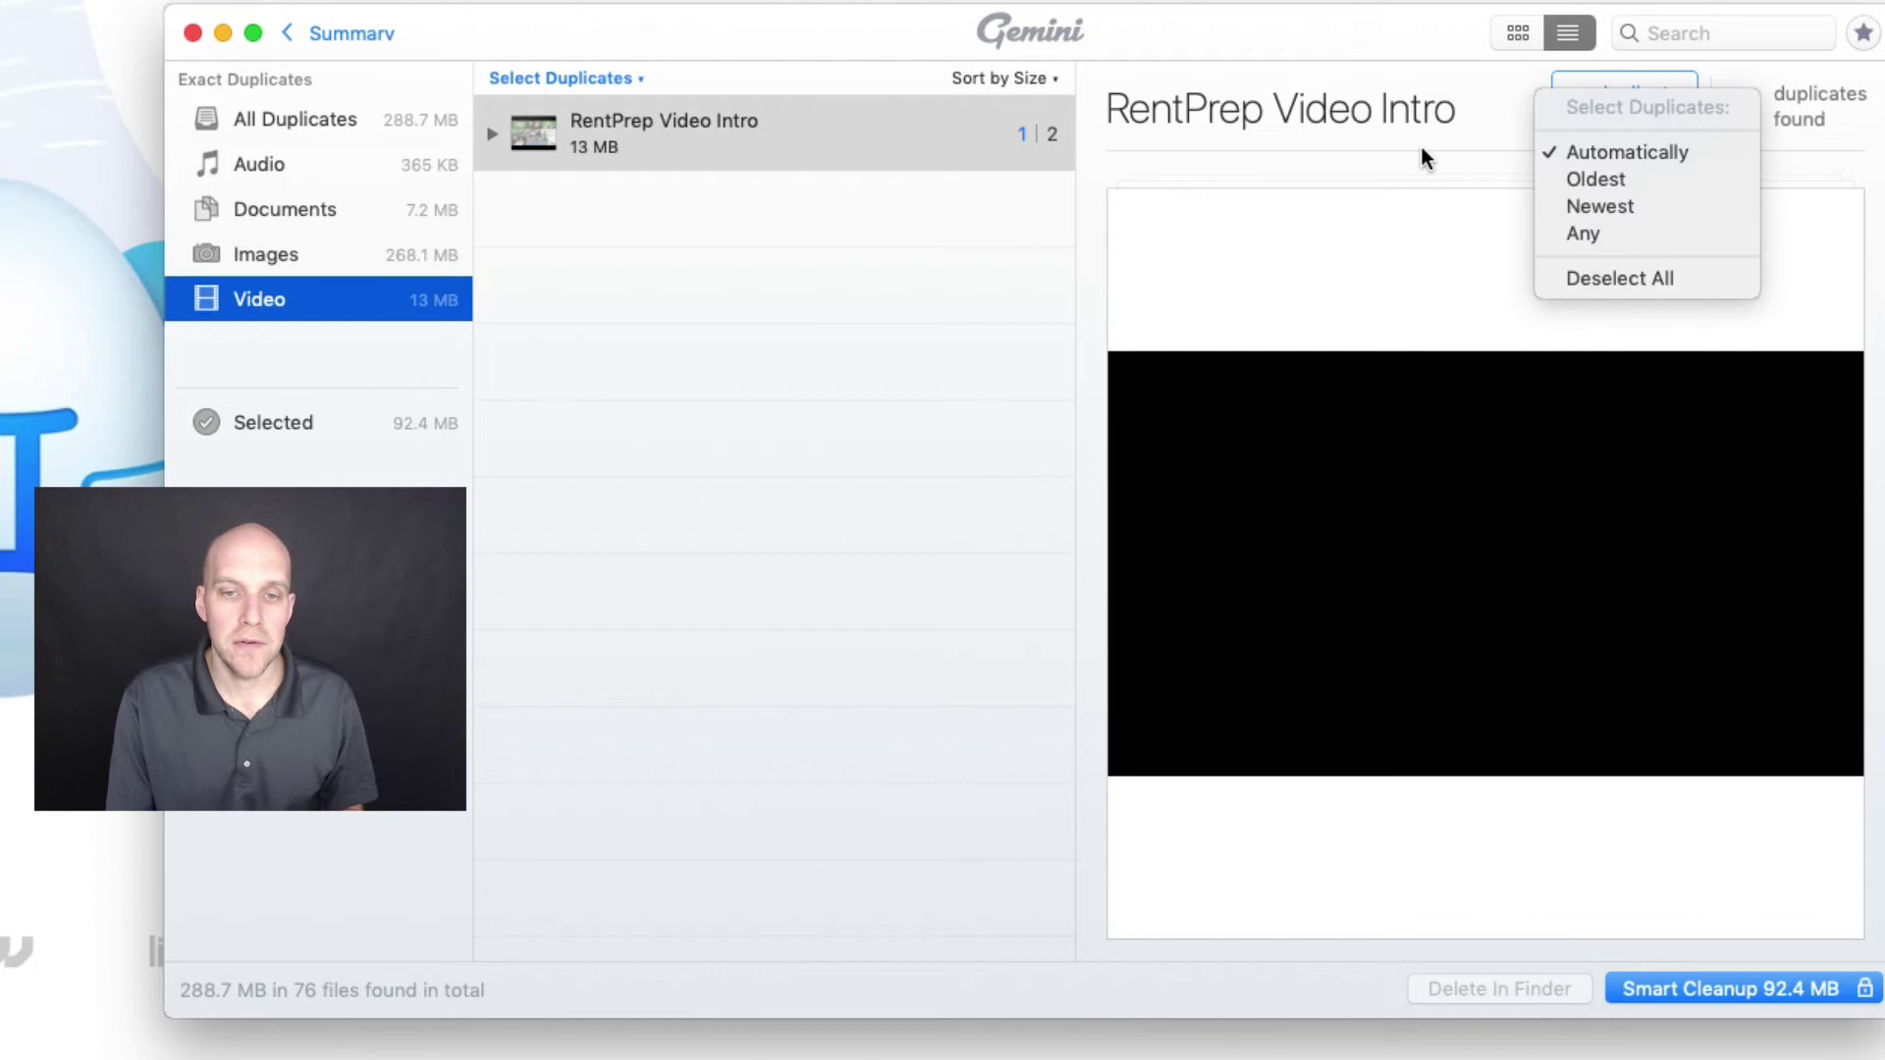
{"action": "left_click", "coordinate": [1434, 120]}
{"action": "left_click", "coordinate": [283, 116]}
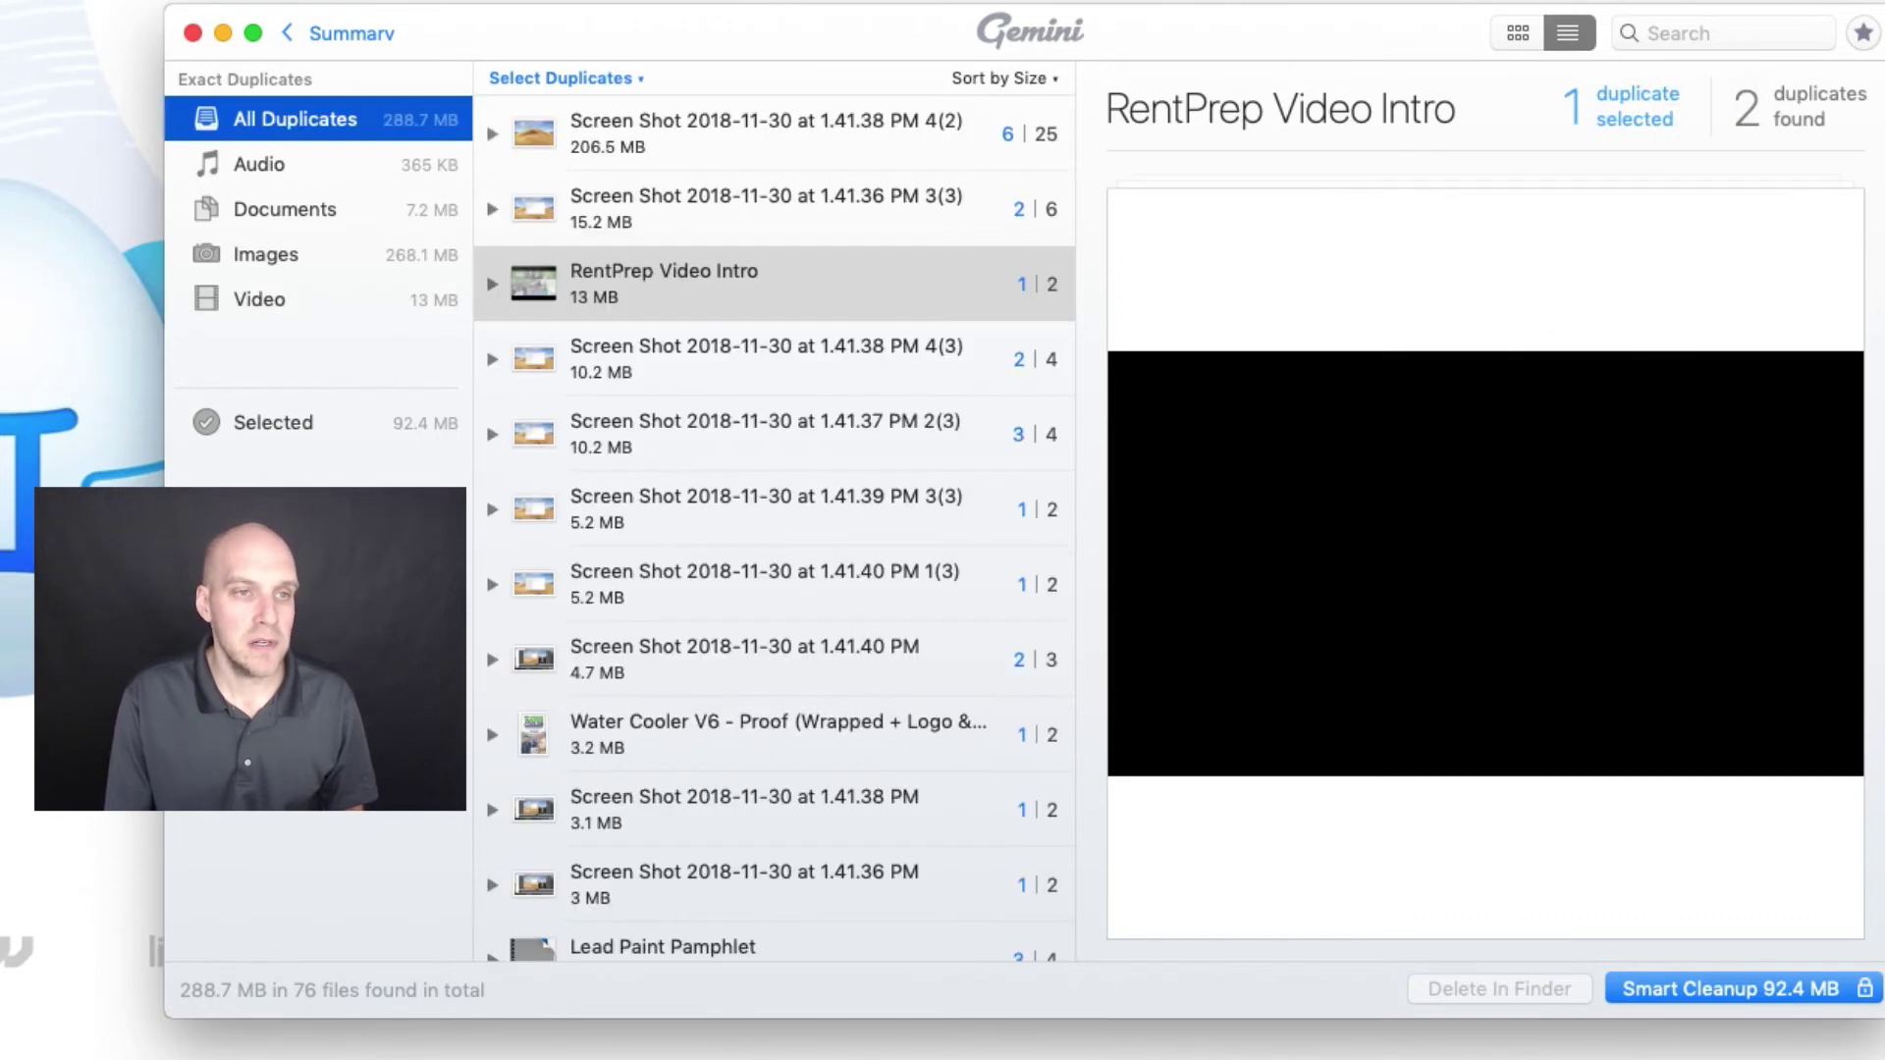
{"action": "scroll", "coordinate": [863, 576], "scroll_direction": "down", "scroll_amount": 10}
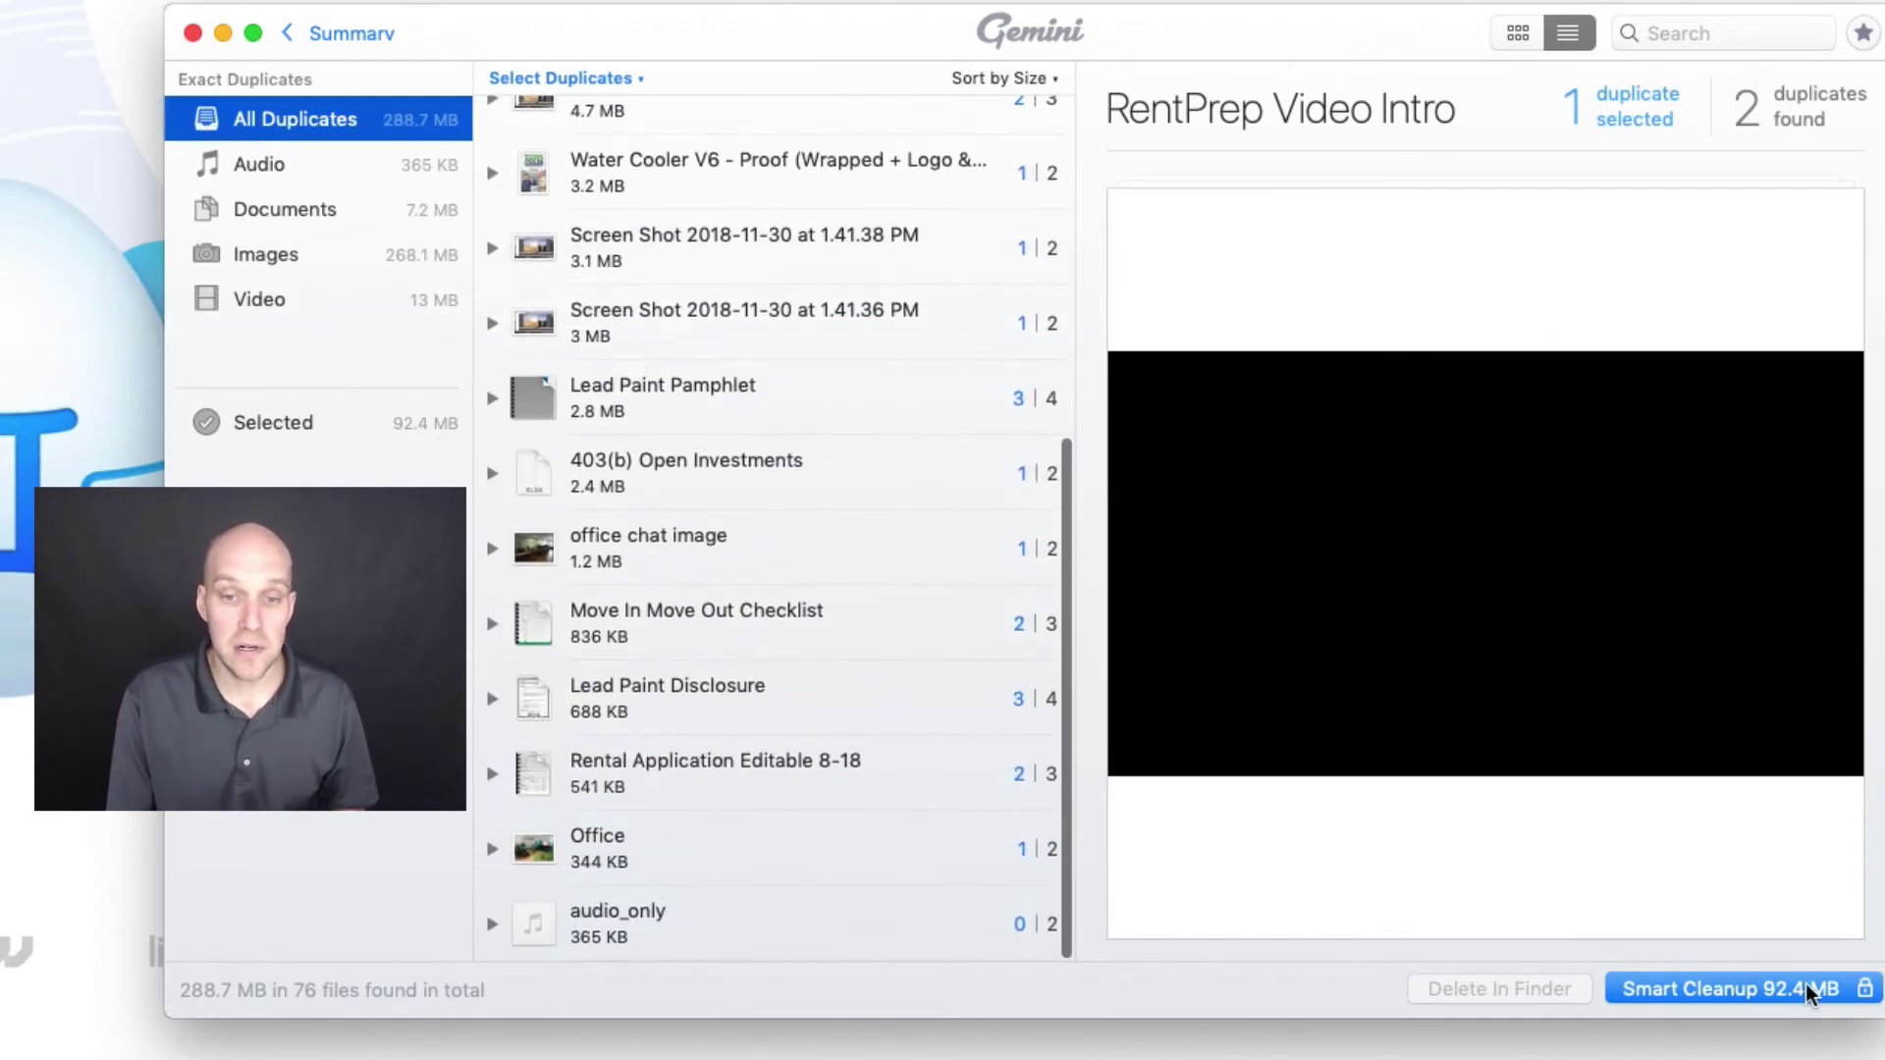
{"action": "left_click", "coordinate": [1771, 1004]}
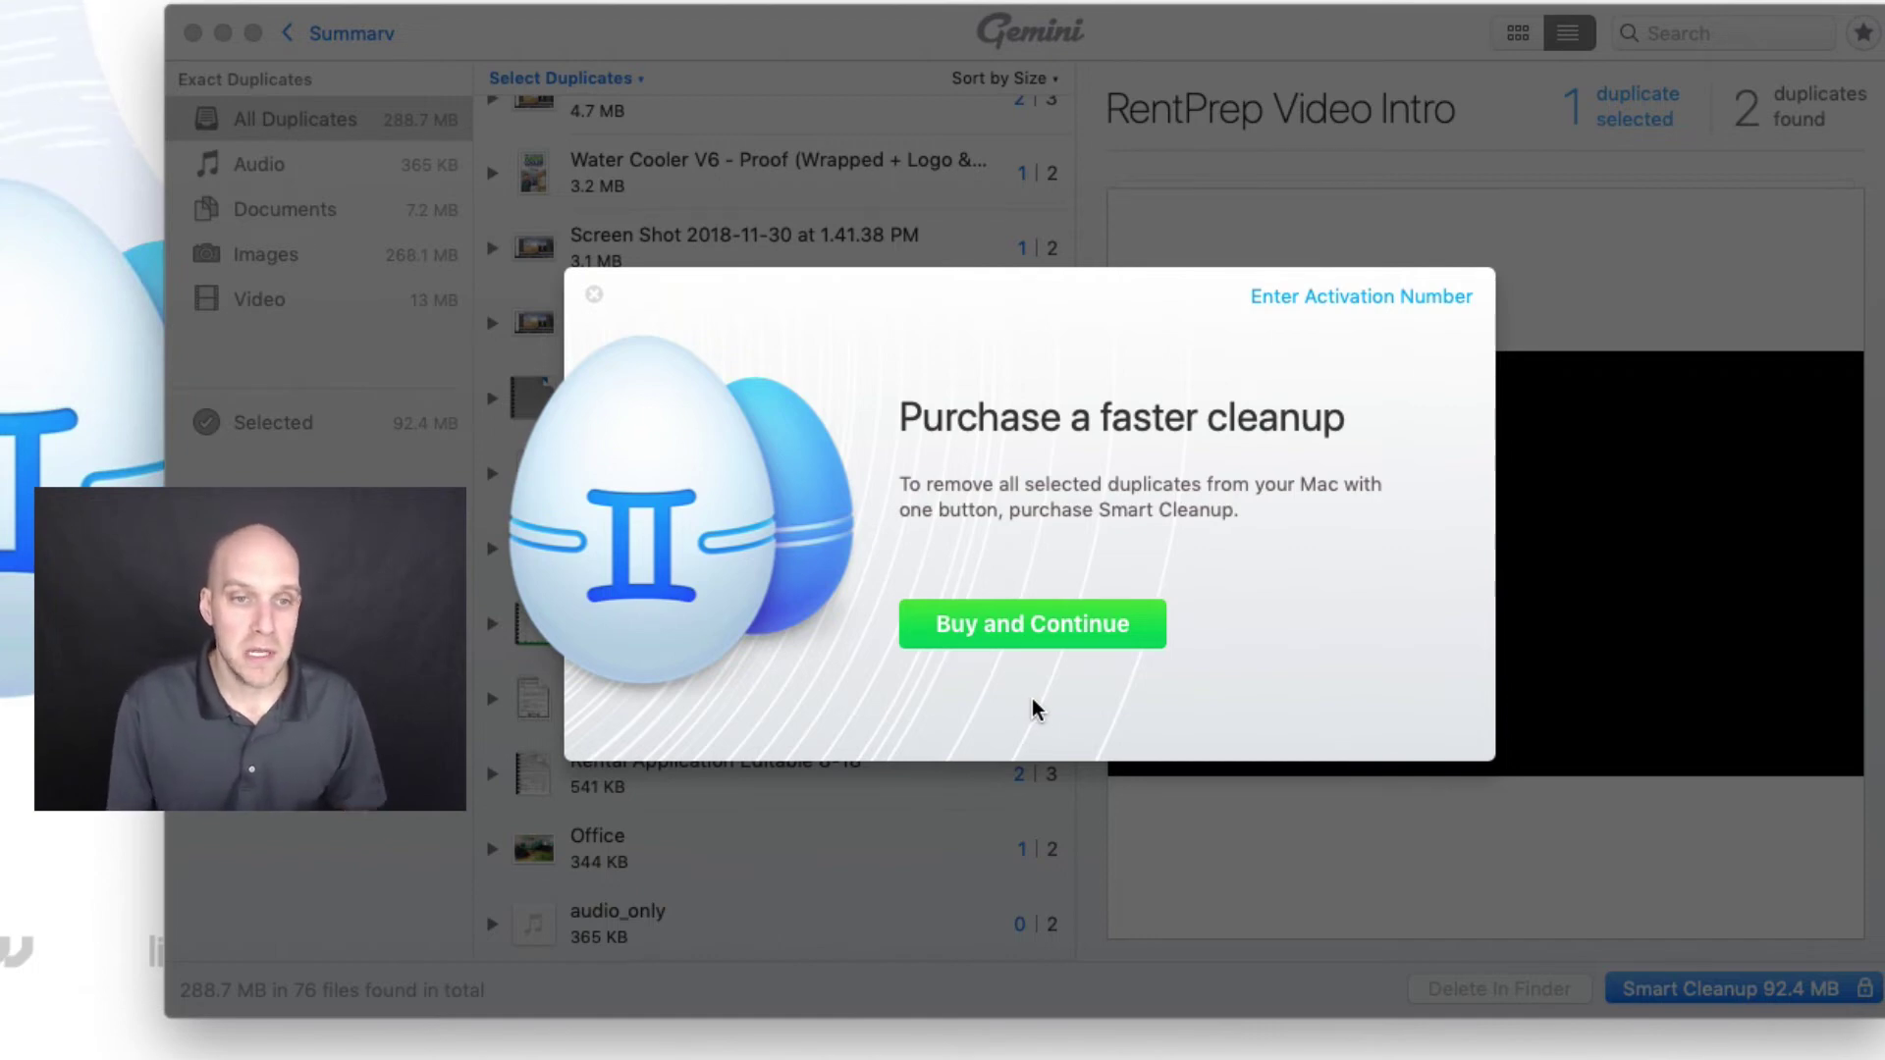
{"action": "left_click", "coordinate": [595, 295]}
{"action": "left_click", "coordinate": [716, 165]}
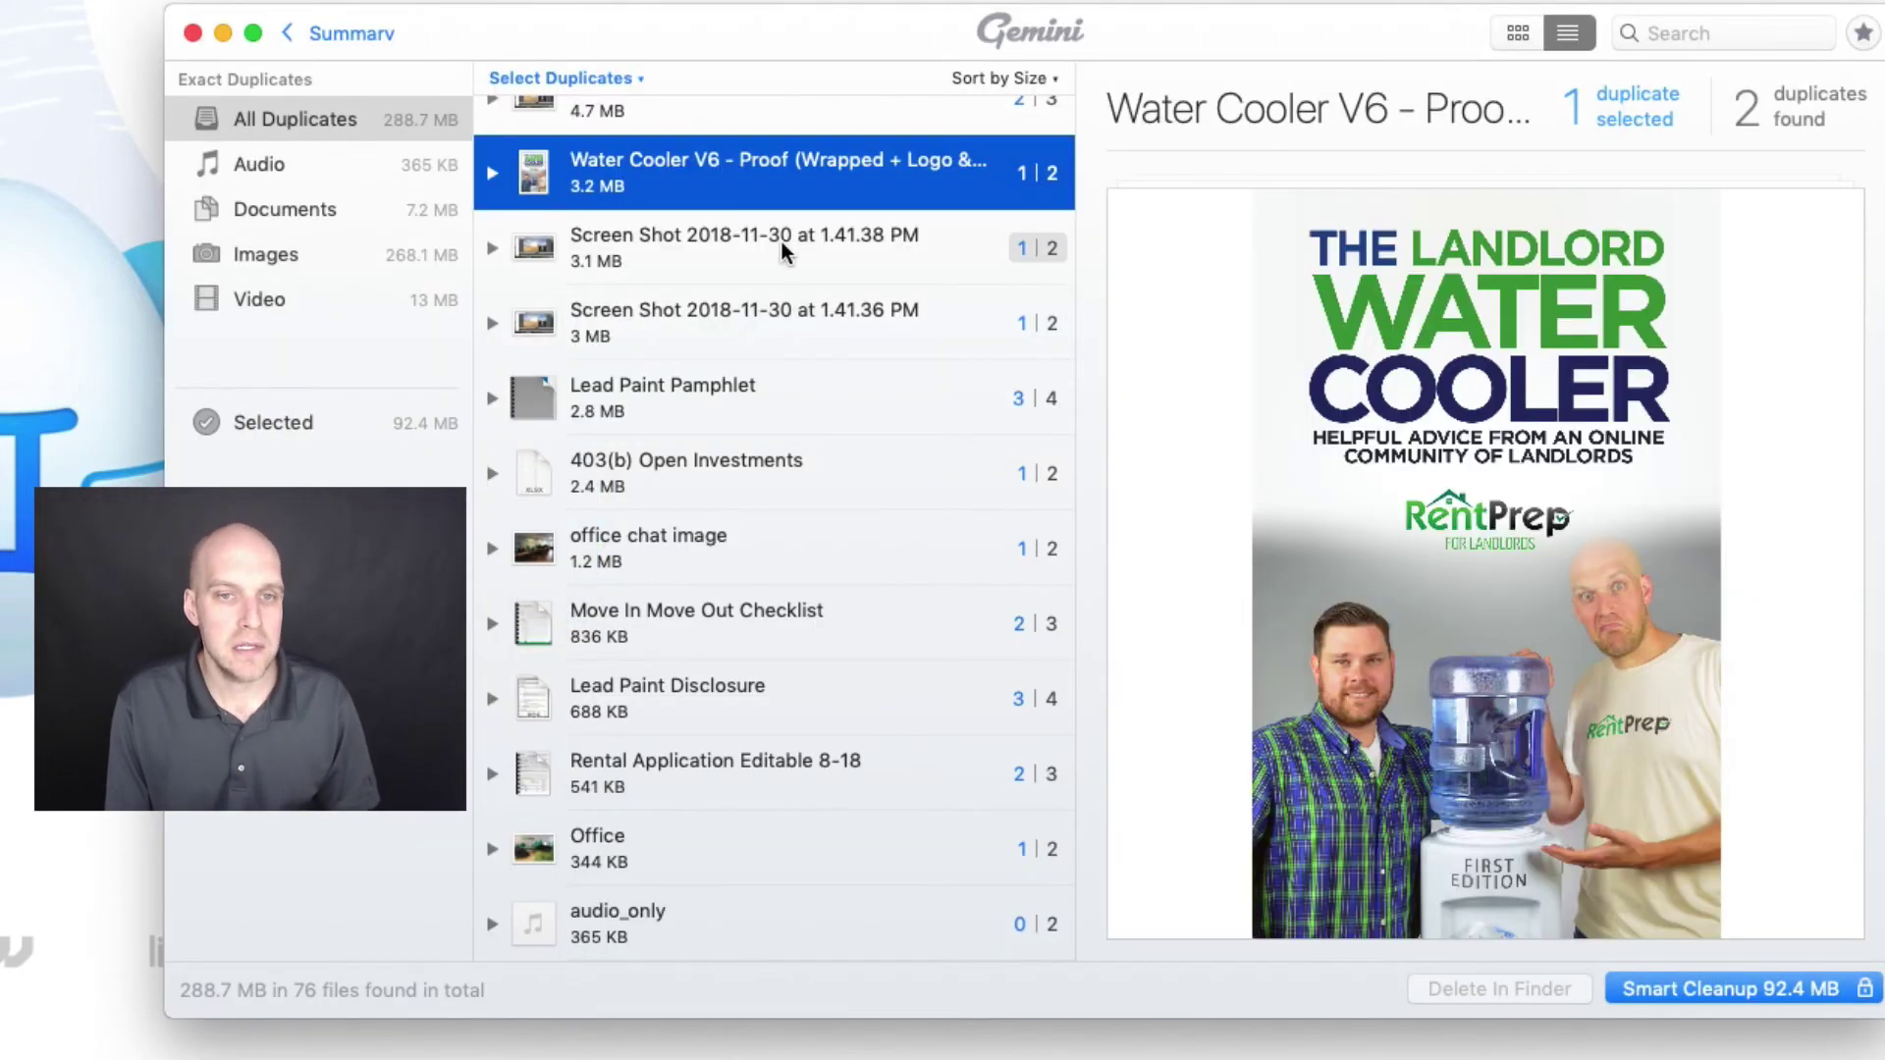
{"action": "scroll", "coordinate": [782, 242], "scroll_direction": "up", "scroll_amount": 5}
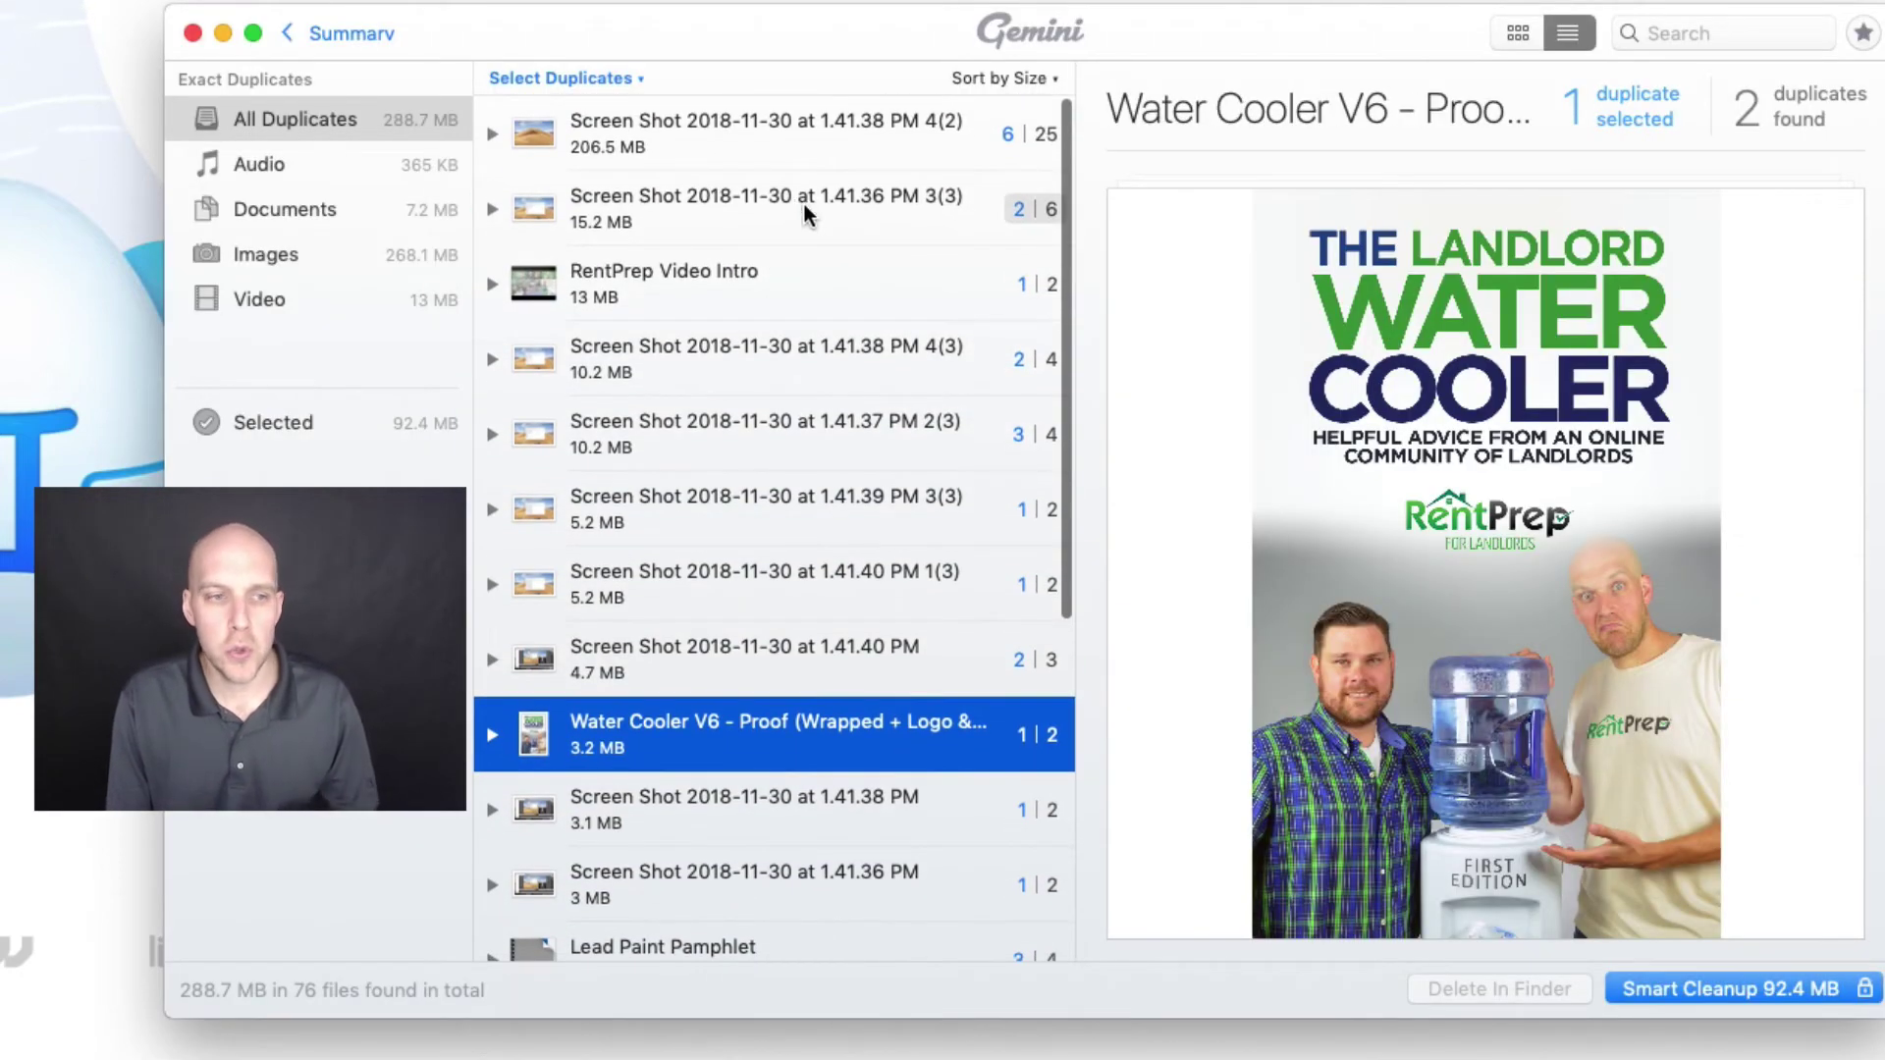
{"action": "left_click", "coordinate": [785, 147]}
{"action": "right_click", "coordinate": [781, 149]}
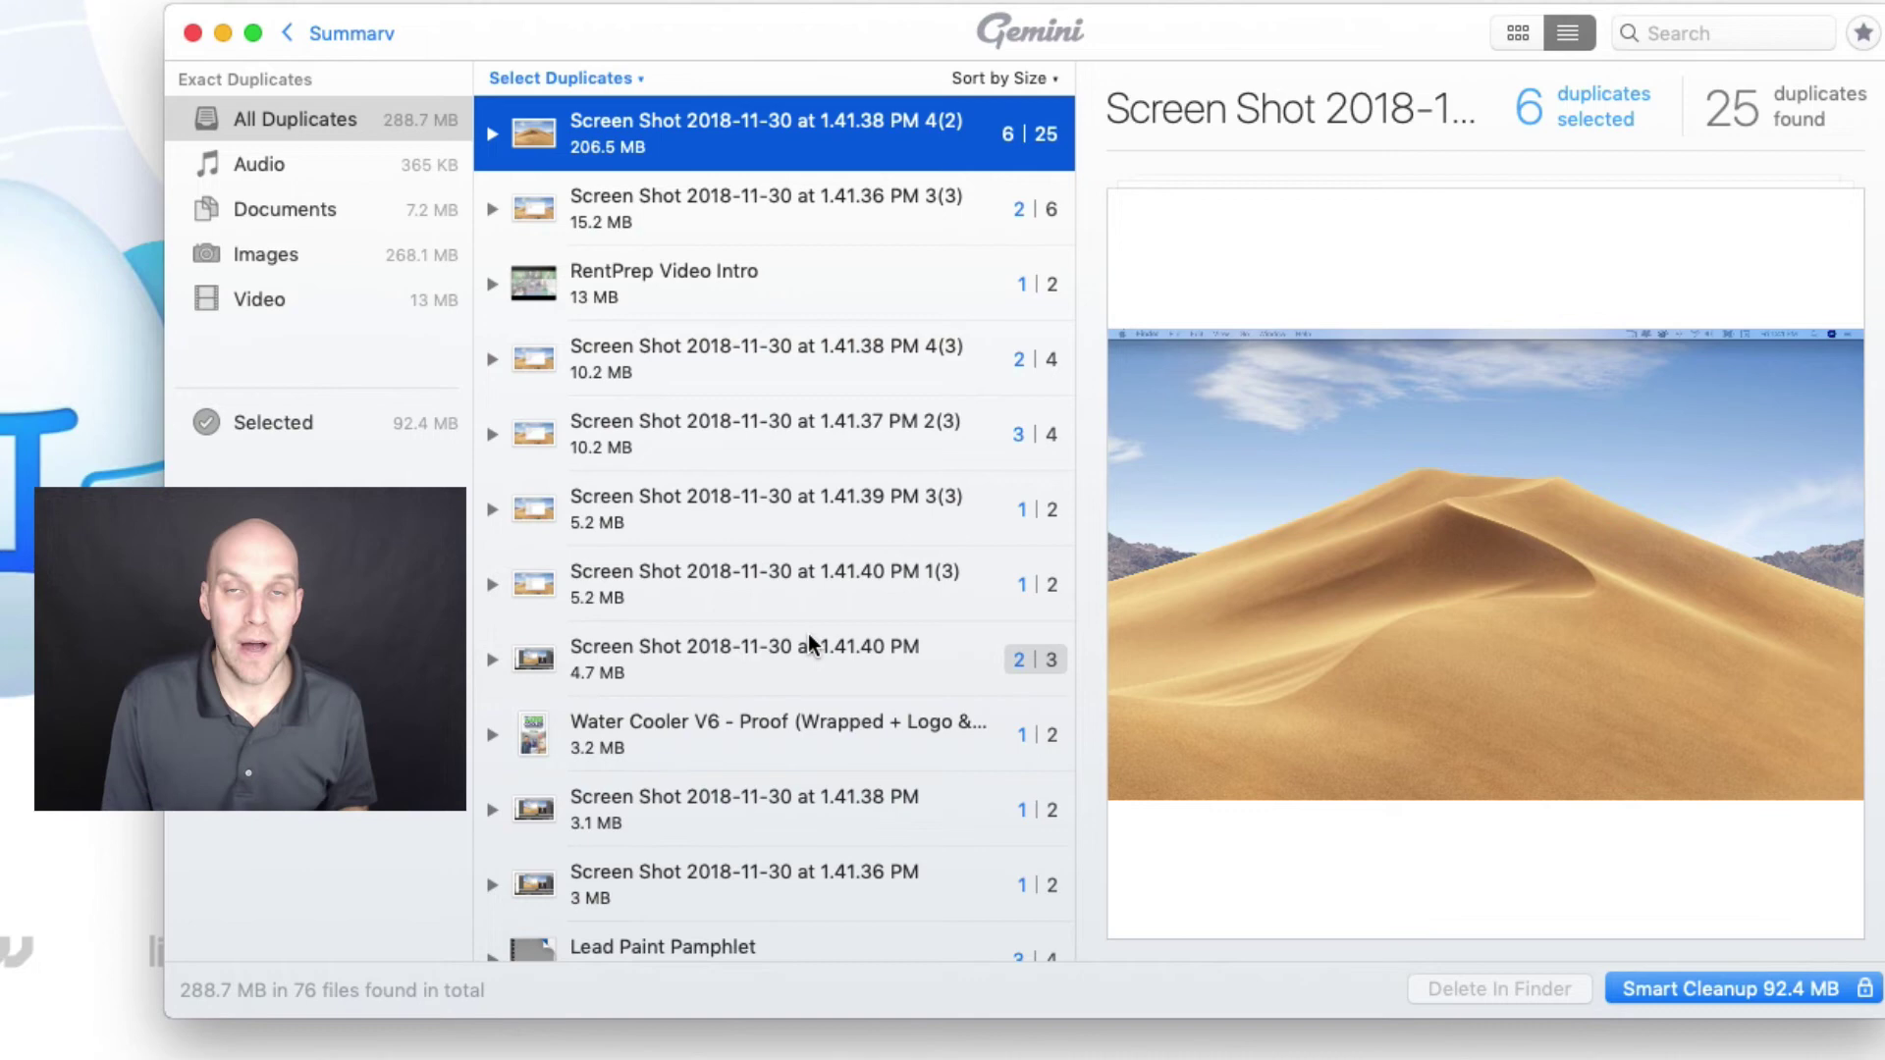
{"action": "scroll", "coordinate": [791, 724], "scroll_direction": "down", "scroll_amount": 5}
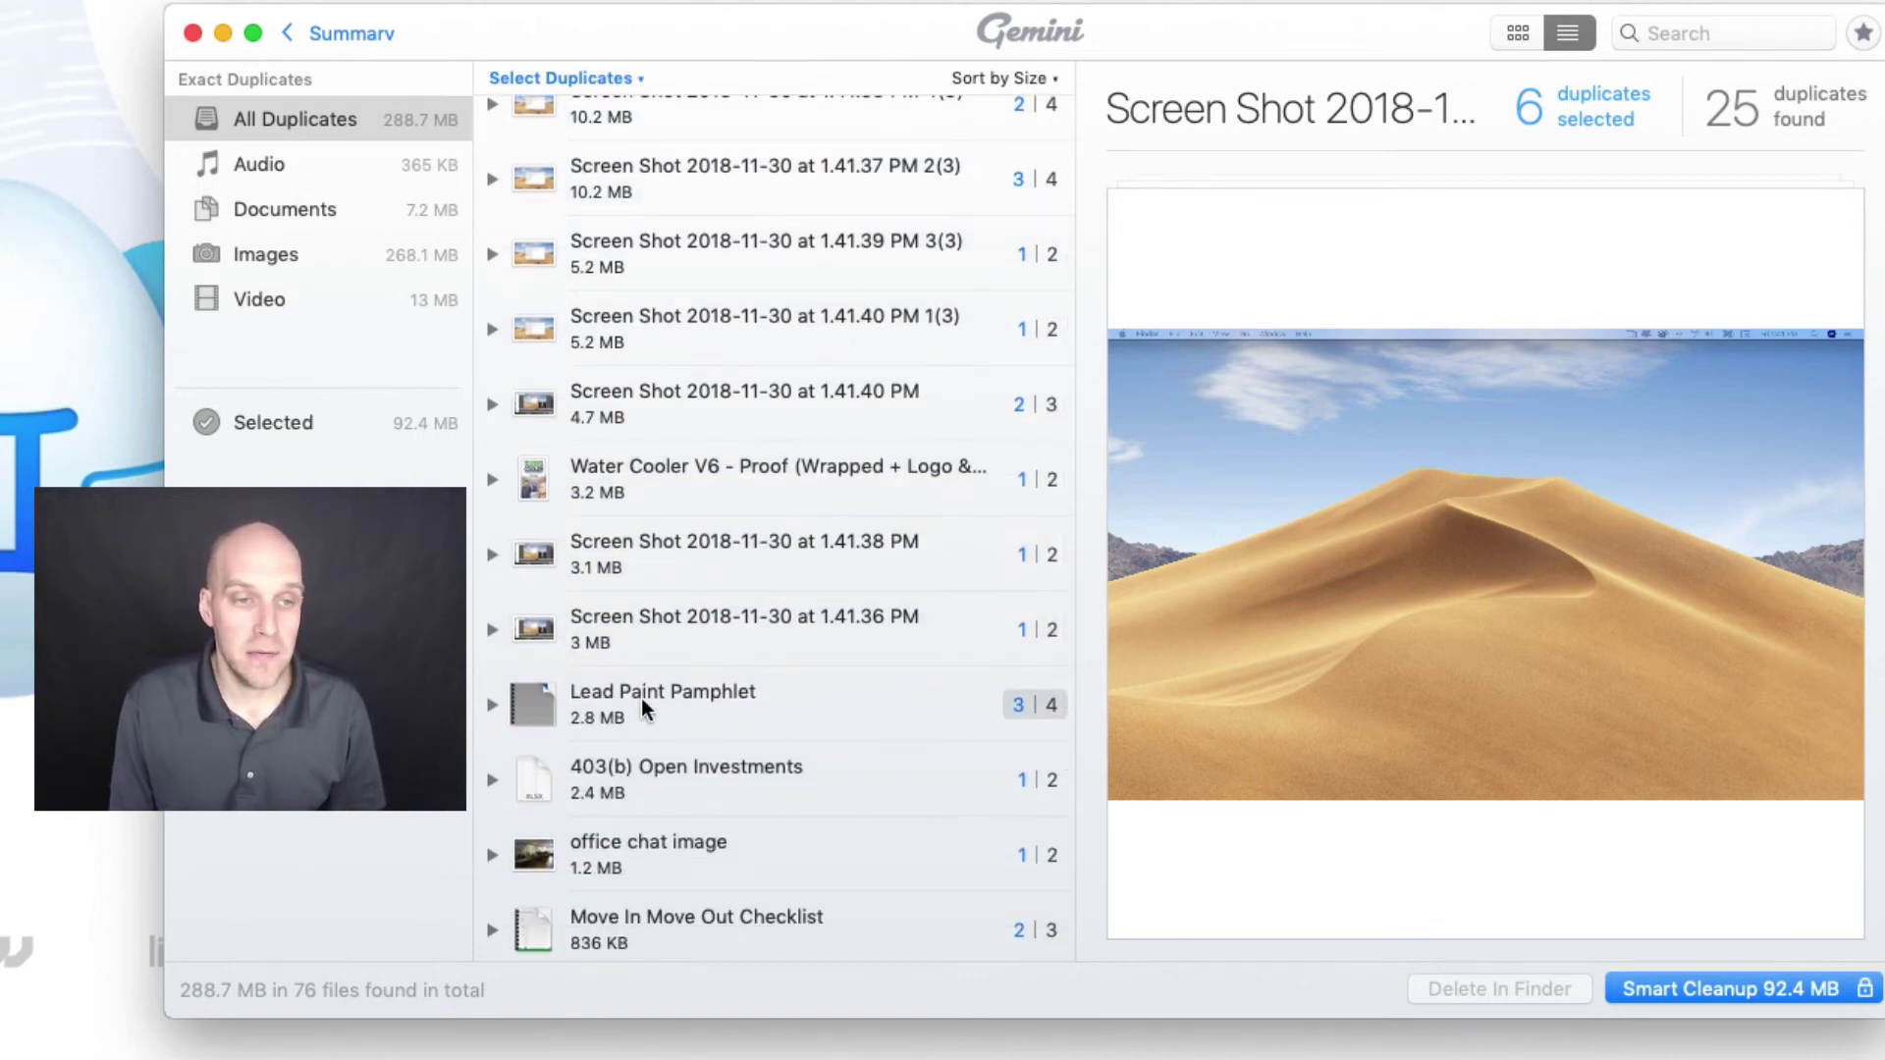
Preview the Lead Paint Pamphlet duplicate group and its Disclosure and Pamphlet PDF copies
{"action": "left_click", "coordinate": [776, 697]}
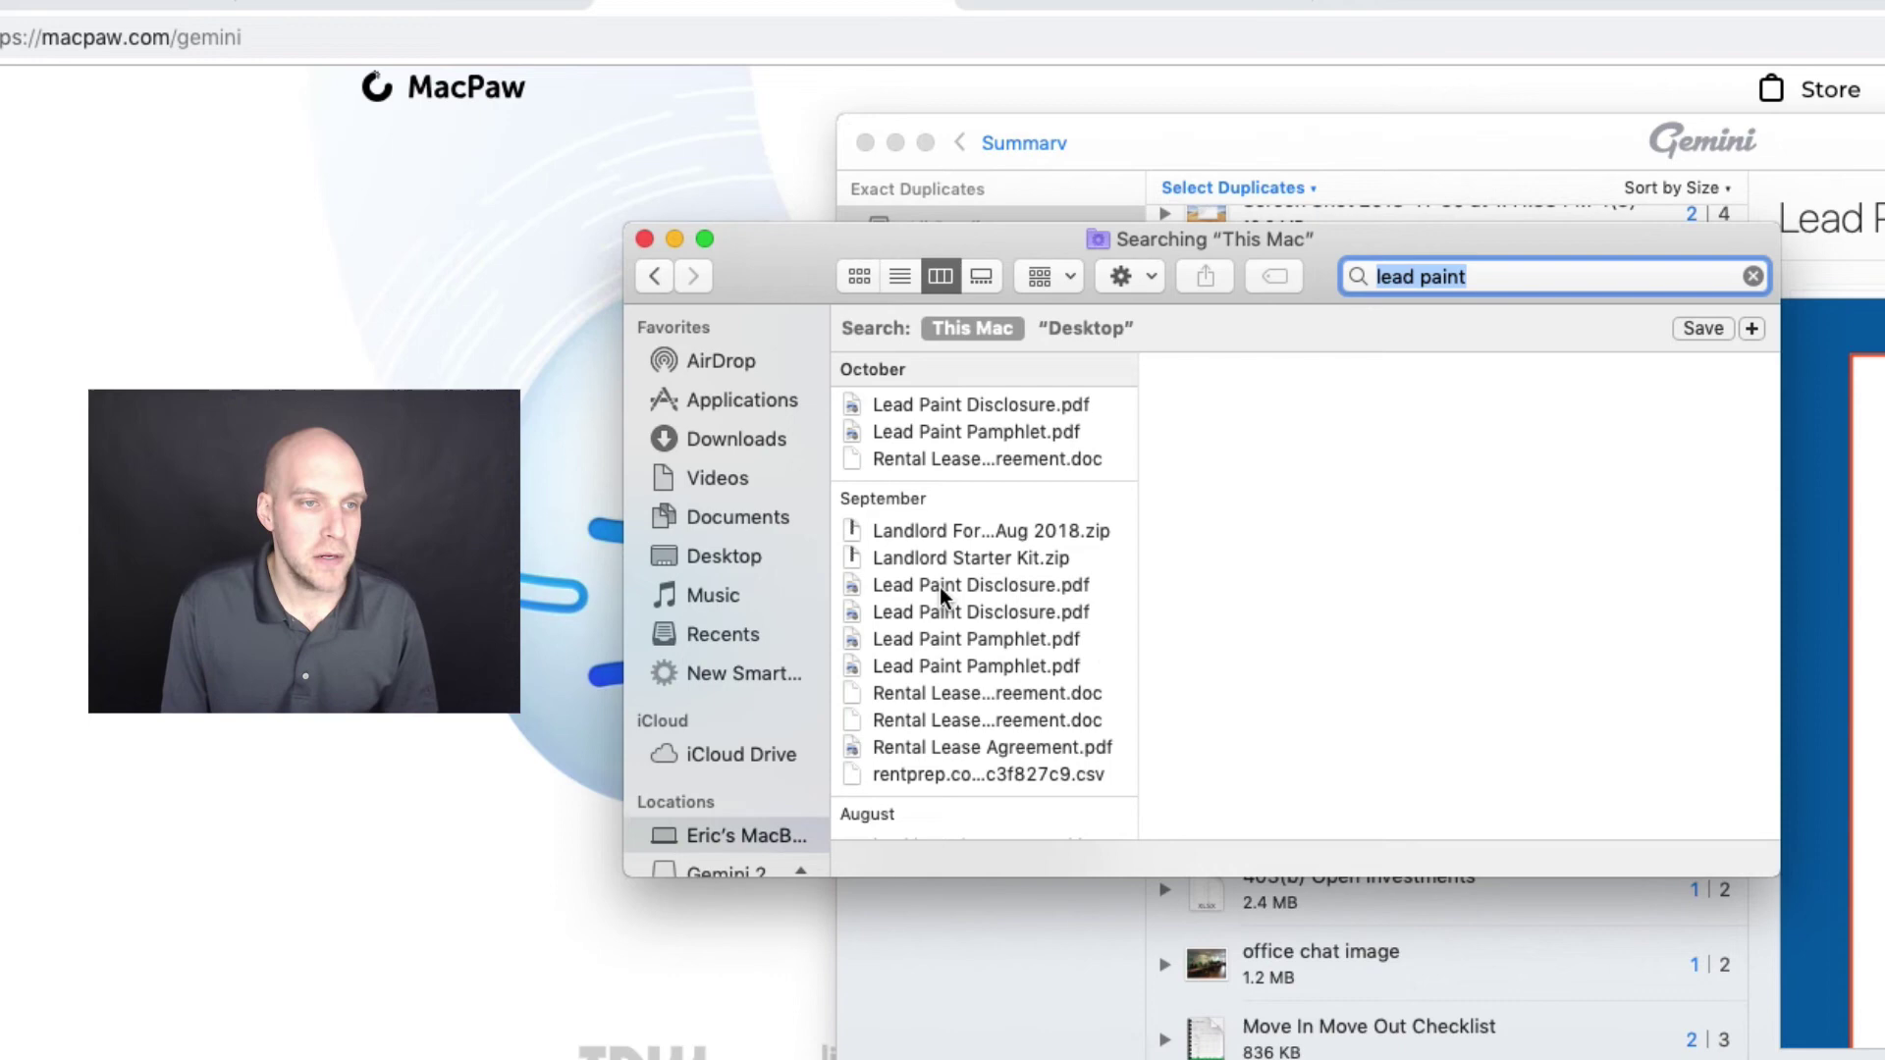
{"action": "left_click", "coordinate": [940, 587]}
{"action": "left_click", "coordinate": [956, 638]}
Select the September, October and August Lead Paint PDFs in Finder and move all four to the Trash
{"action": "left_click", "coordinate": [958, 668]}
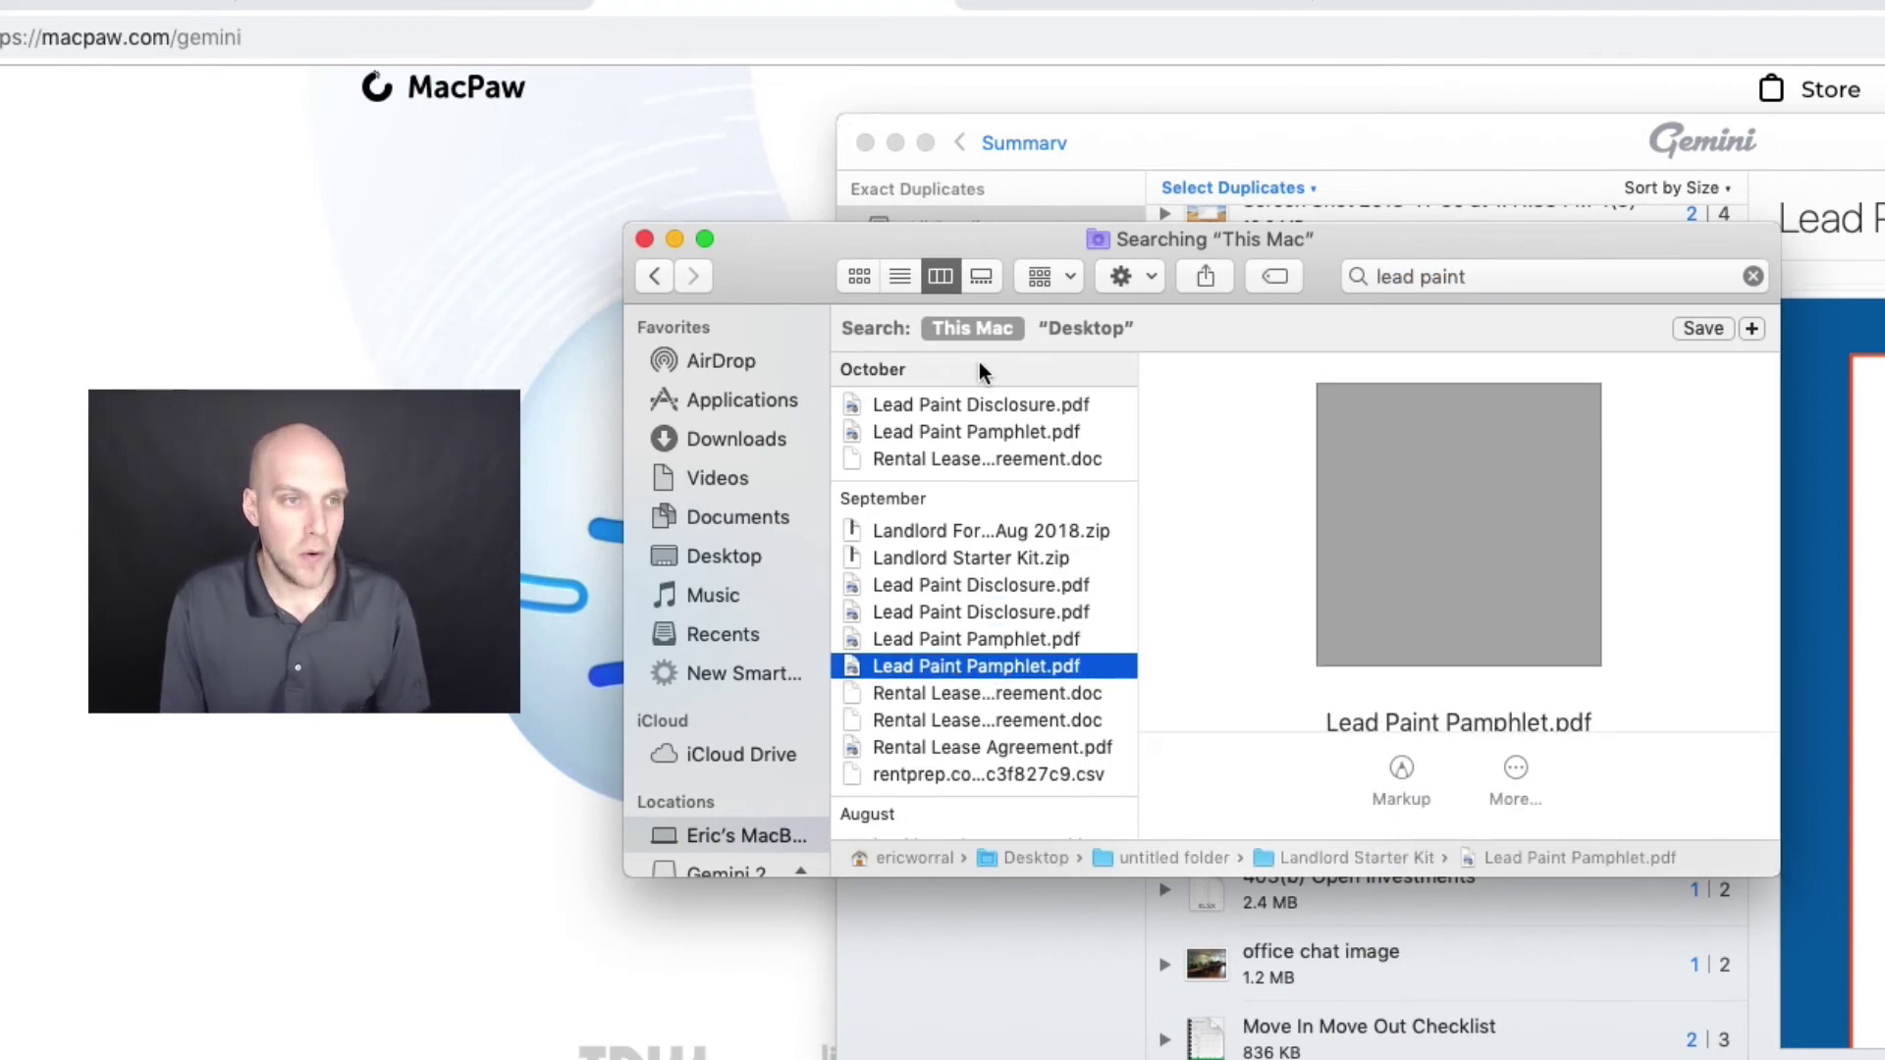
{"action": "left_click", "coordinate": [957, 436], "text": "super"}
{"action": "left_click", "coordinate": [957, 409], "text": "super"}
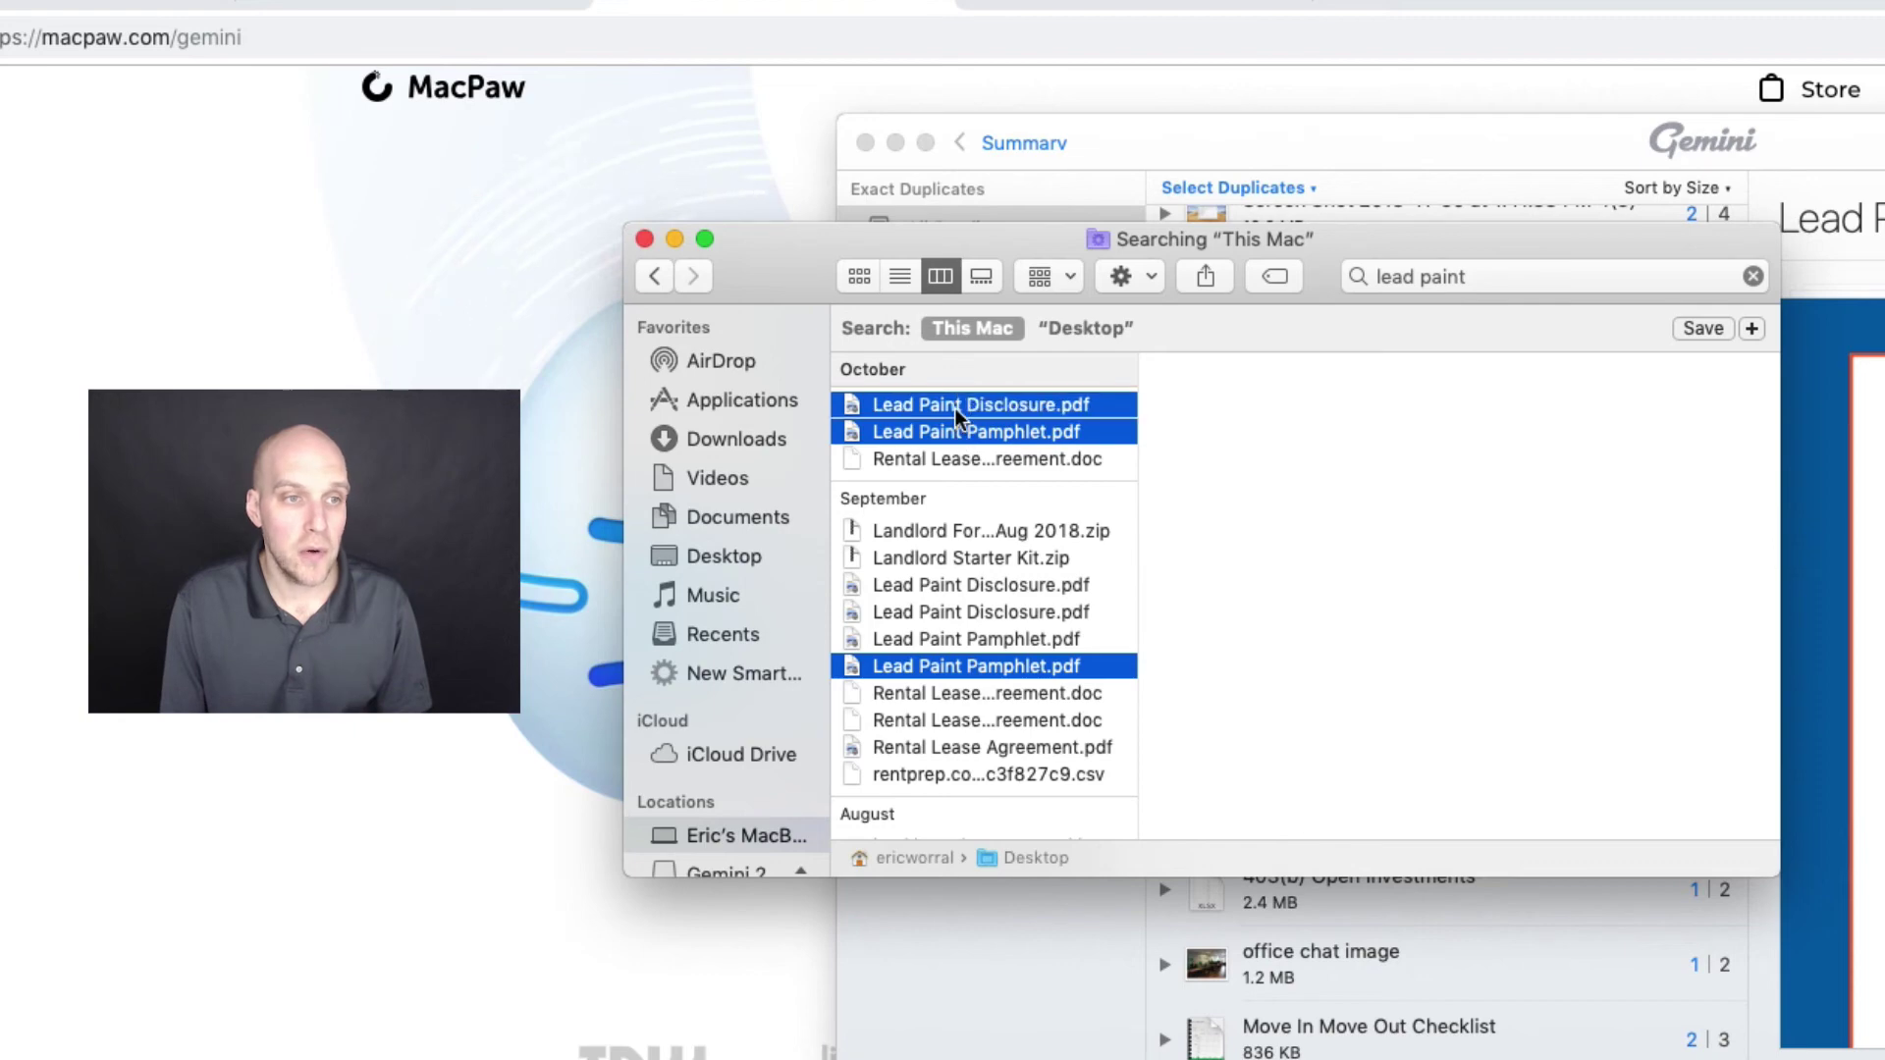
{"action": "scroll", "coordinate": [1016, 809], "scroll_direction": "down", "scroll_amount": 5}
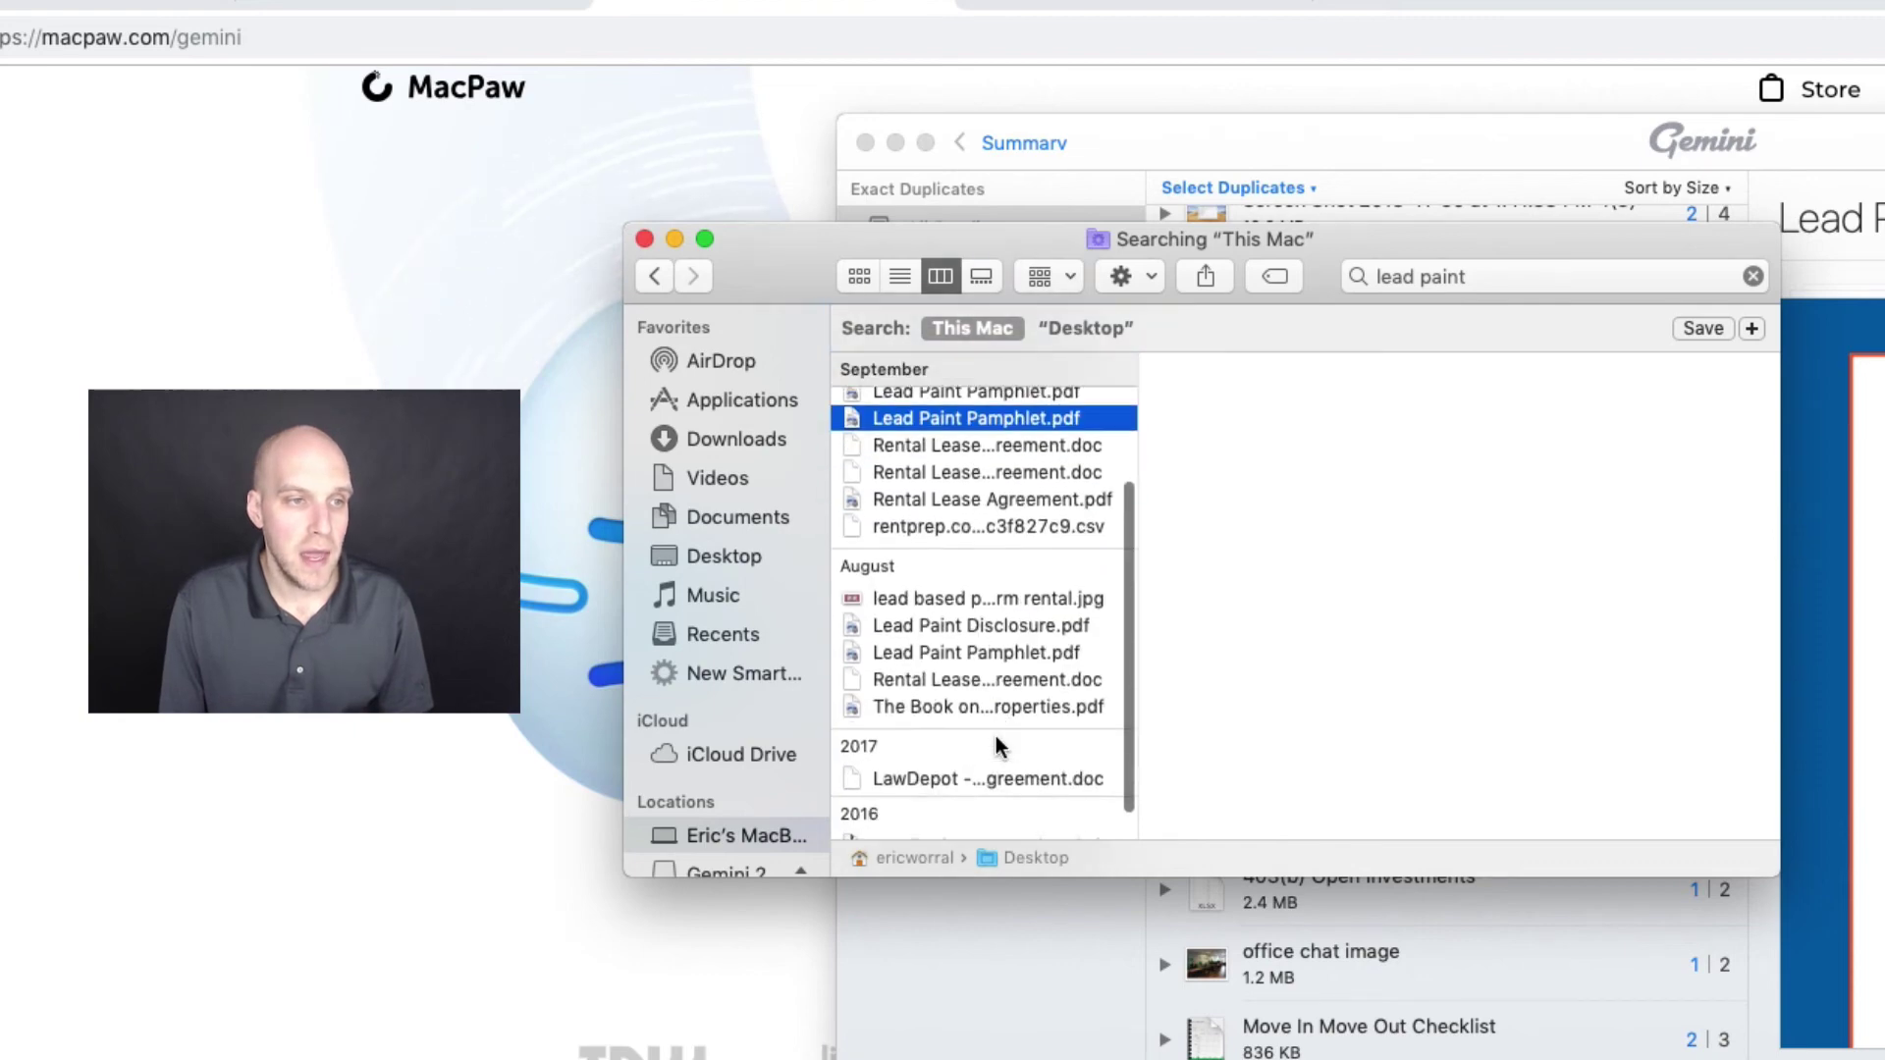
{"action": "left_click", "coordinate": [1015, 638]}
{"action": "scroll", "coordinate": [1017, 650], "scroll_direction": "down", "scroll_amount": 1}
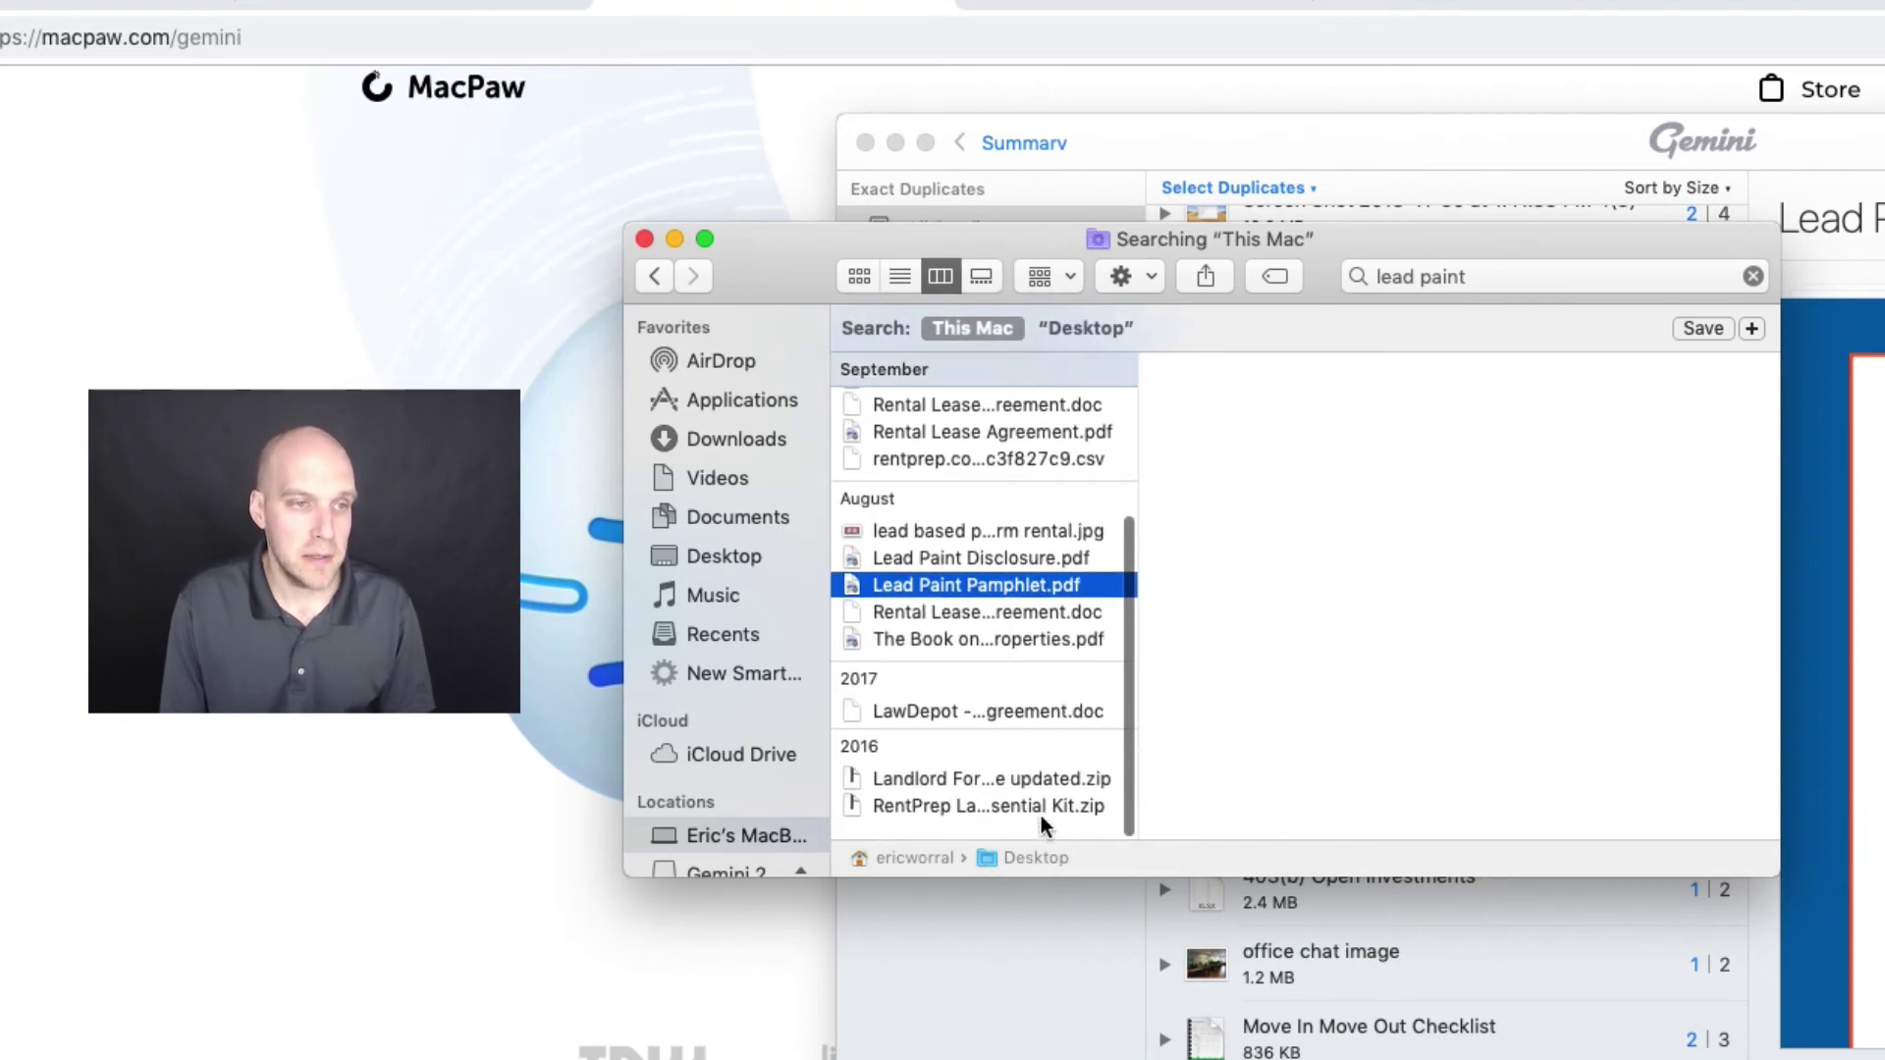
{"action": "scroll", "coordinate": [1029, 687], "scroll_direction": "up", "scroll_amount": 6}
{"action": "right_click", "coordinate": [1011, 411]}
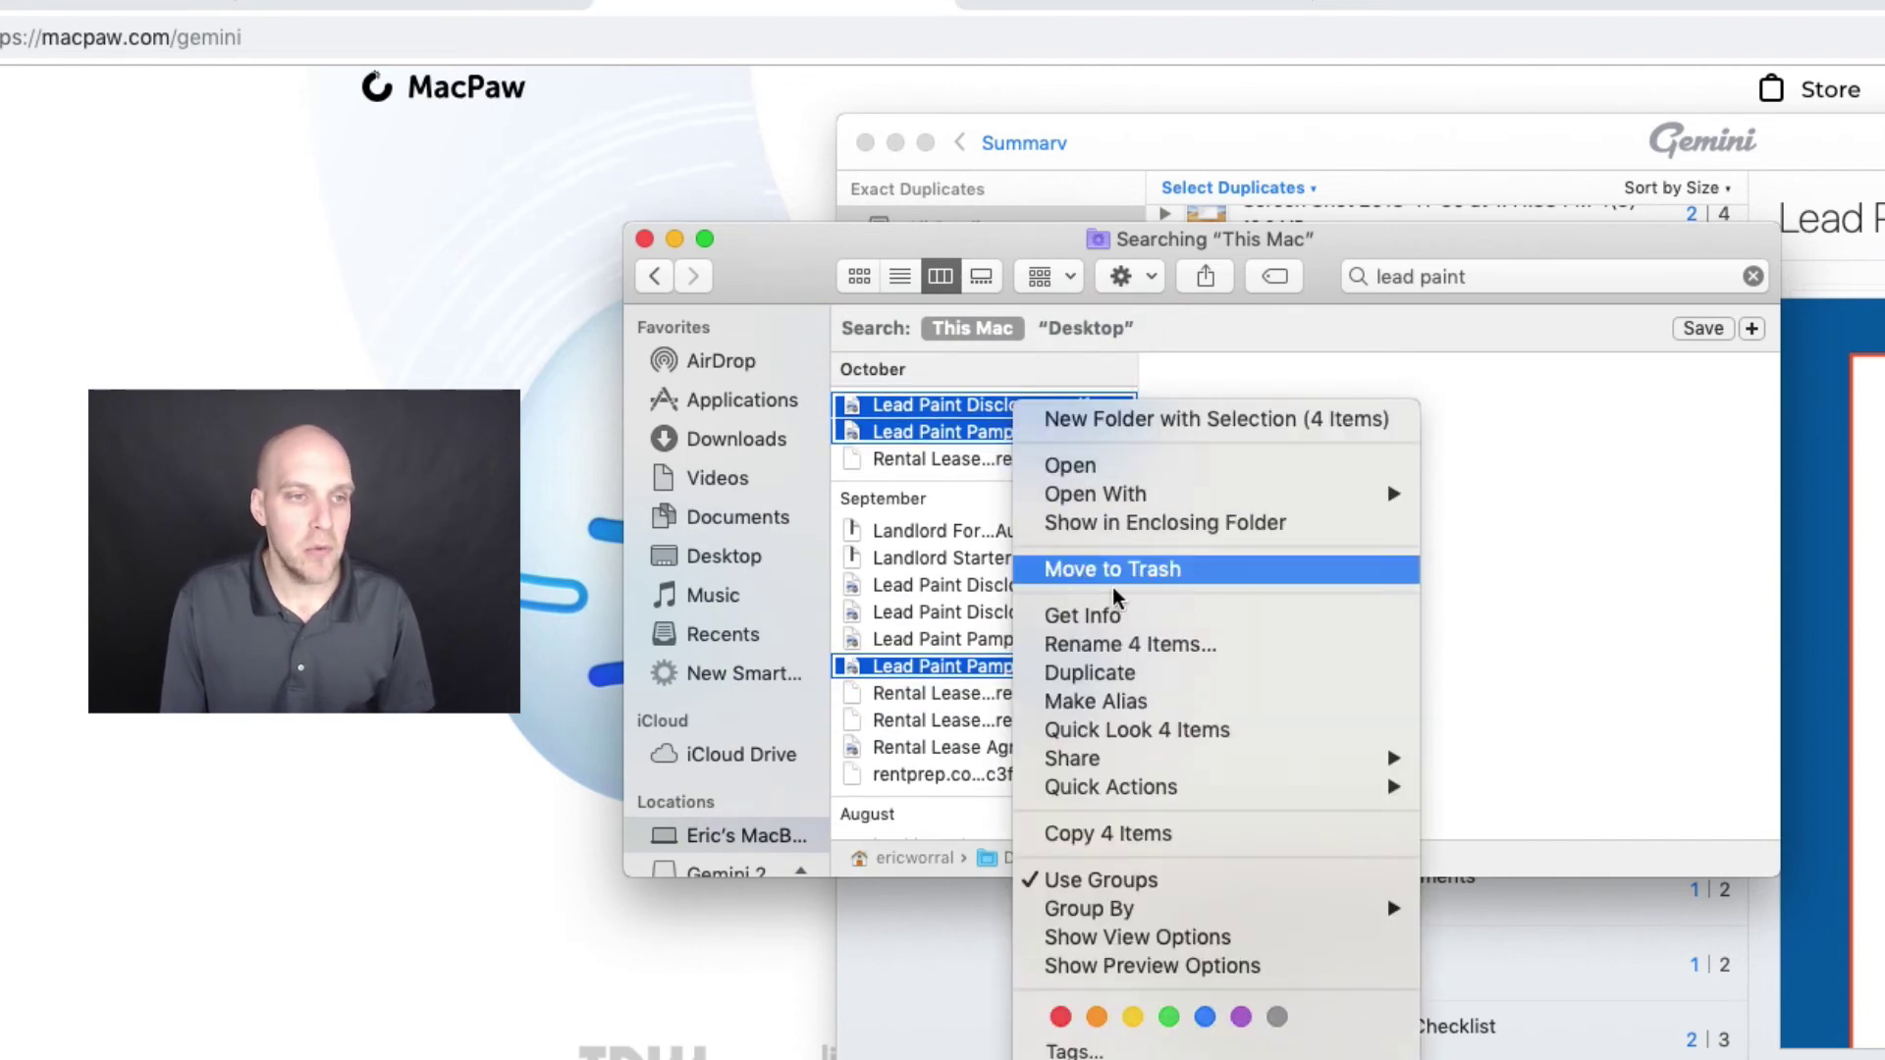
{"action": "left_click", "coordinate": [1137, 569]}
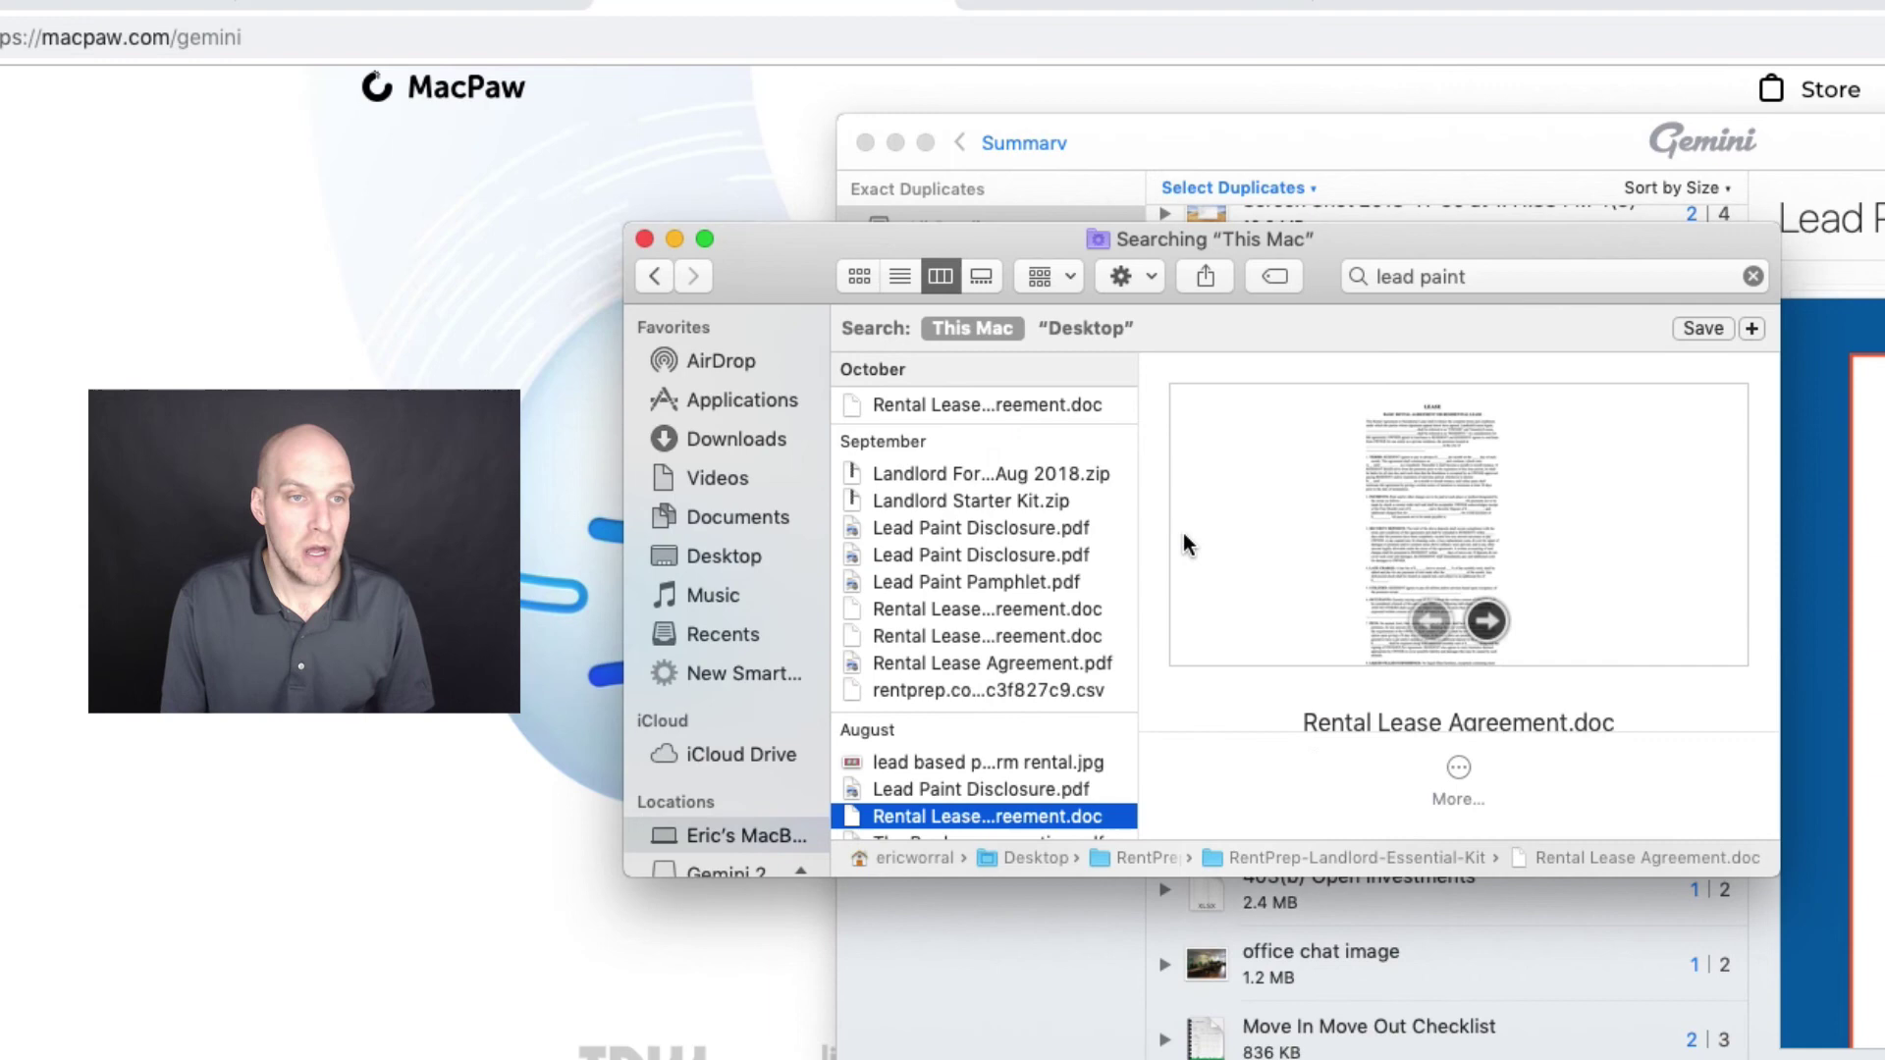
{"action": "left_click", "coordinate": [1549, 150]}
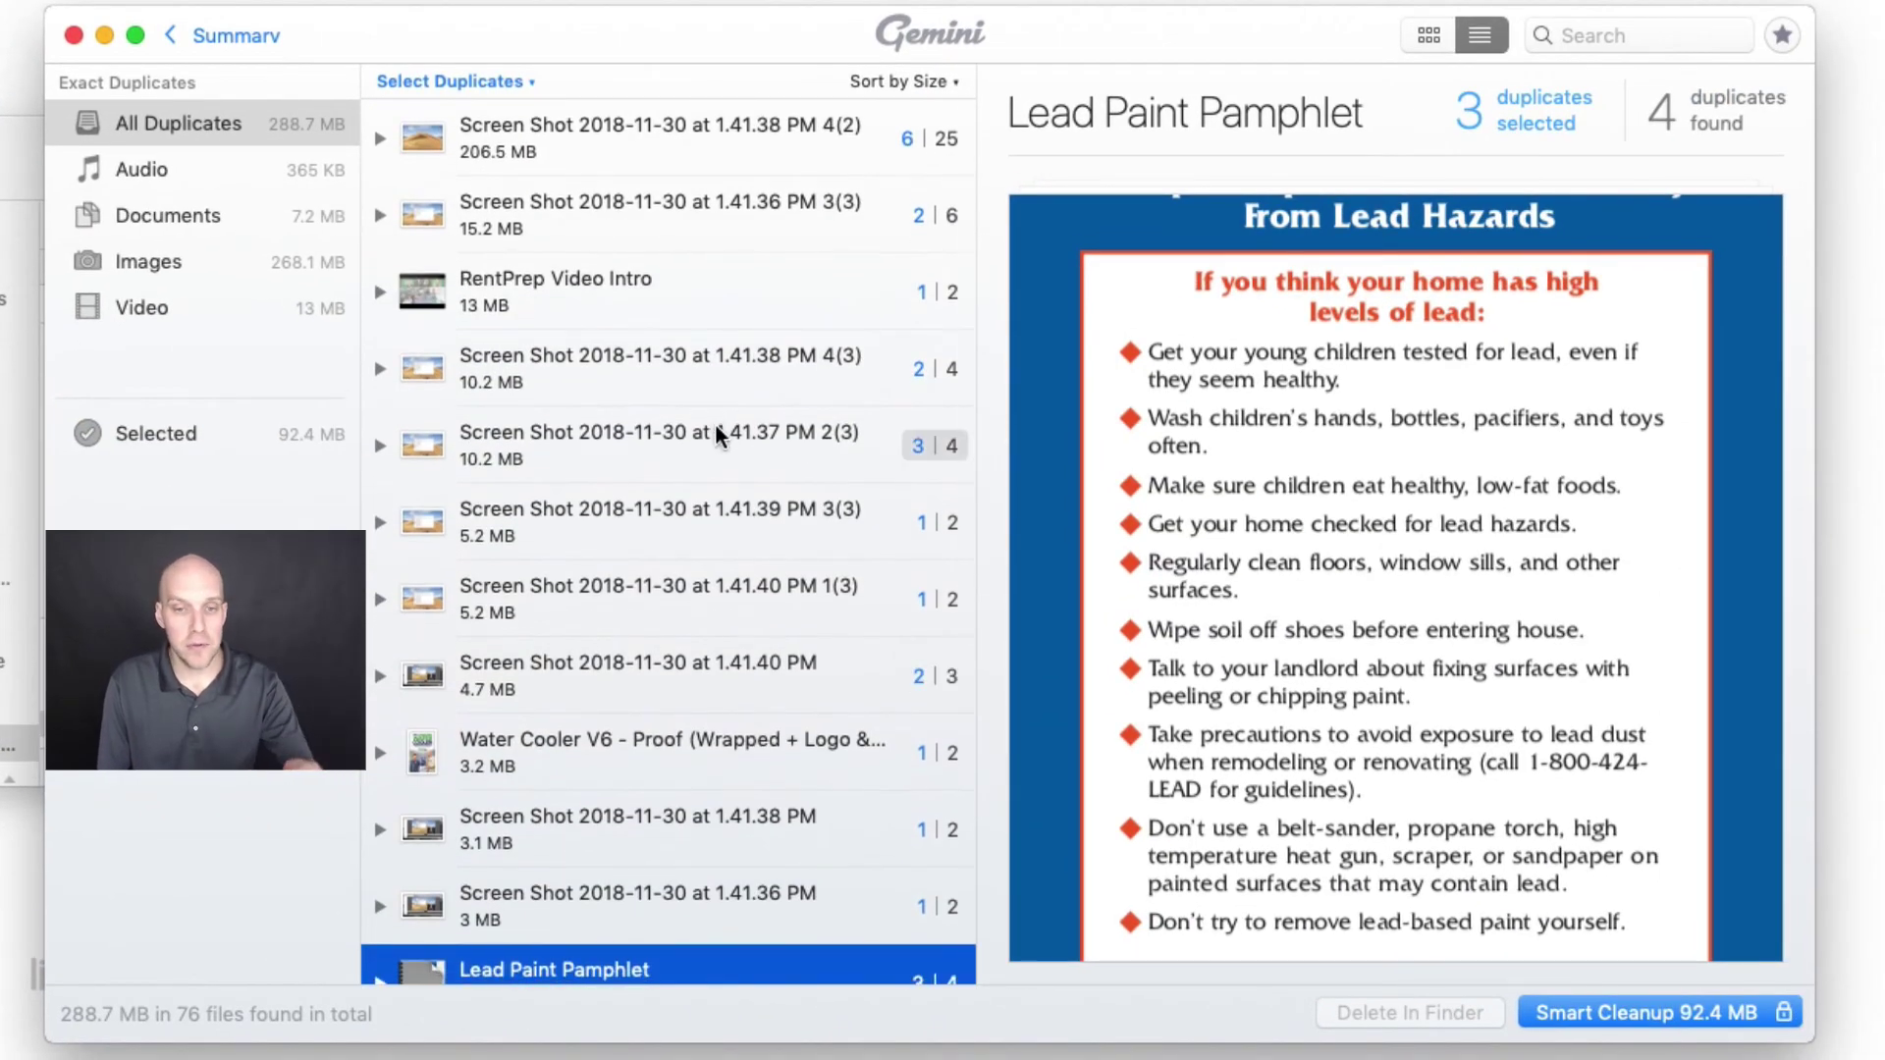
Run Smart Cleanup on the 92.4 MB of selected duplicates
{"action": "left_click", "coordinate": [1669, 1021]}
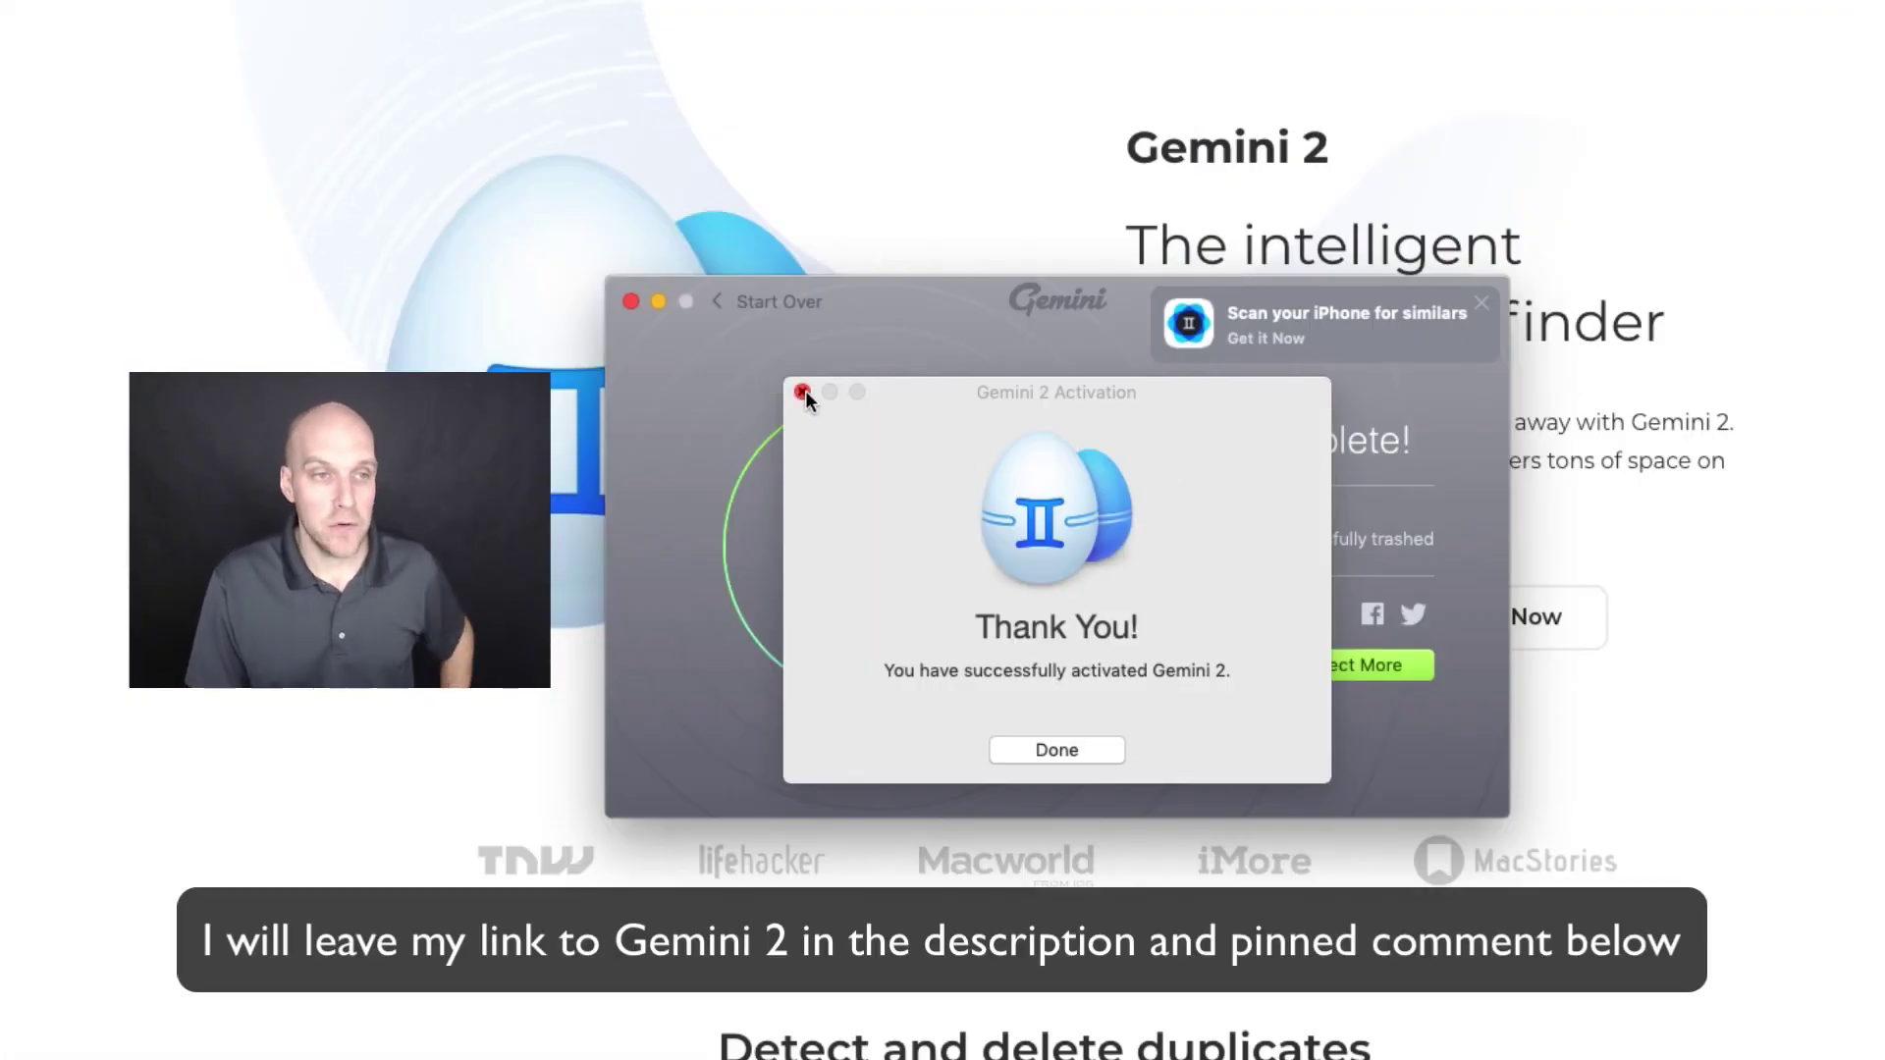
Close the activation thank-you dialog to reveal the Cleanup Complete screen showing 91 MB trashed
{"action": "left_click", "coordinate": [803, 392]}
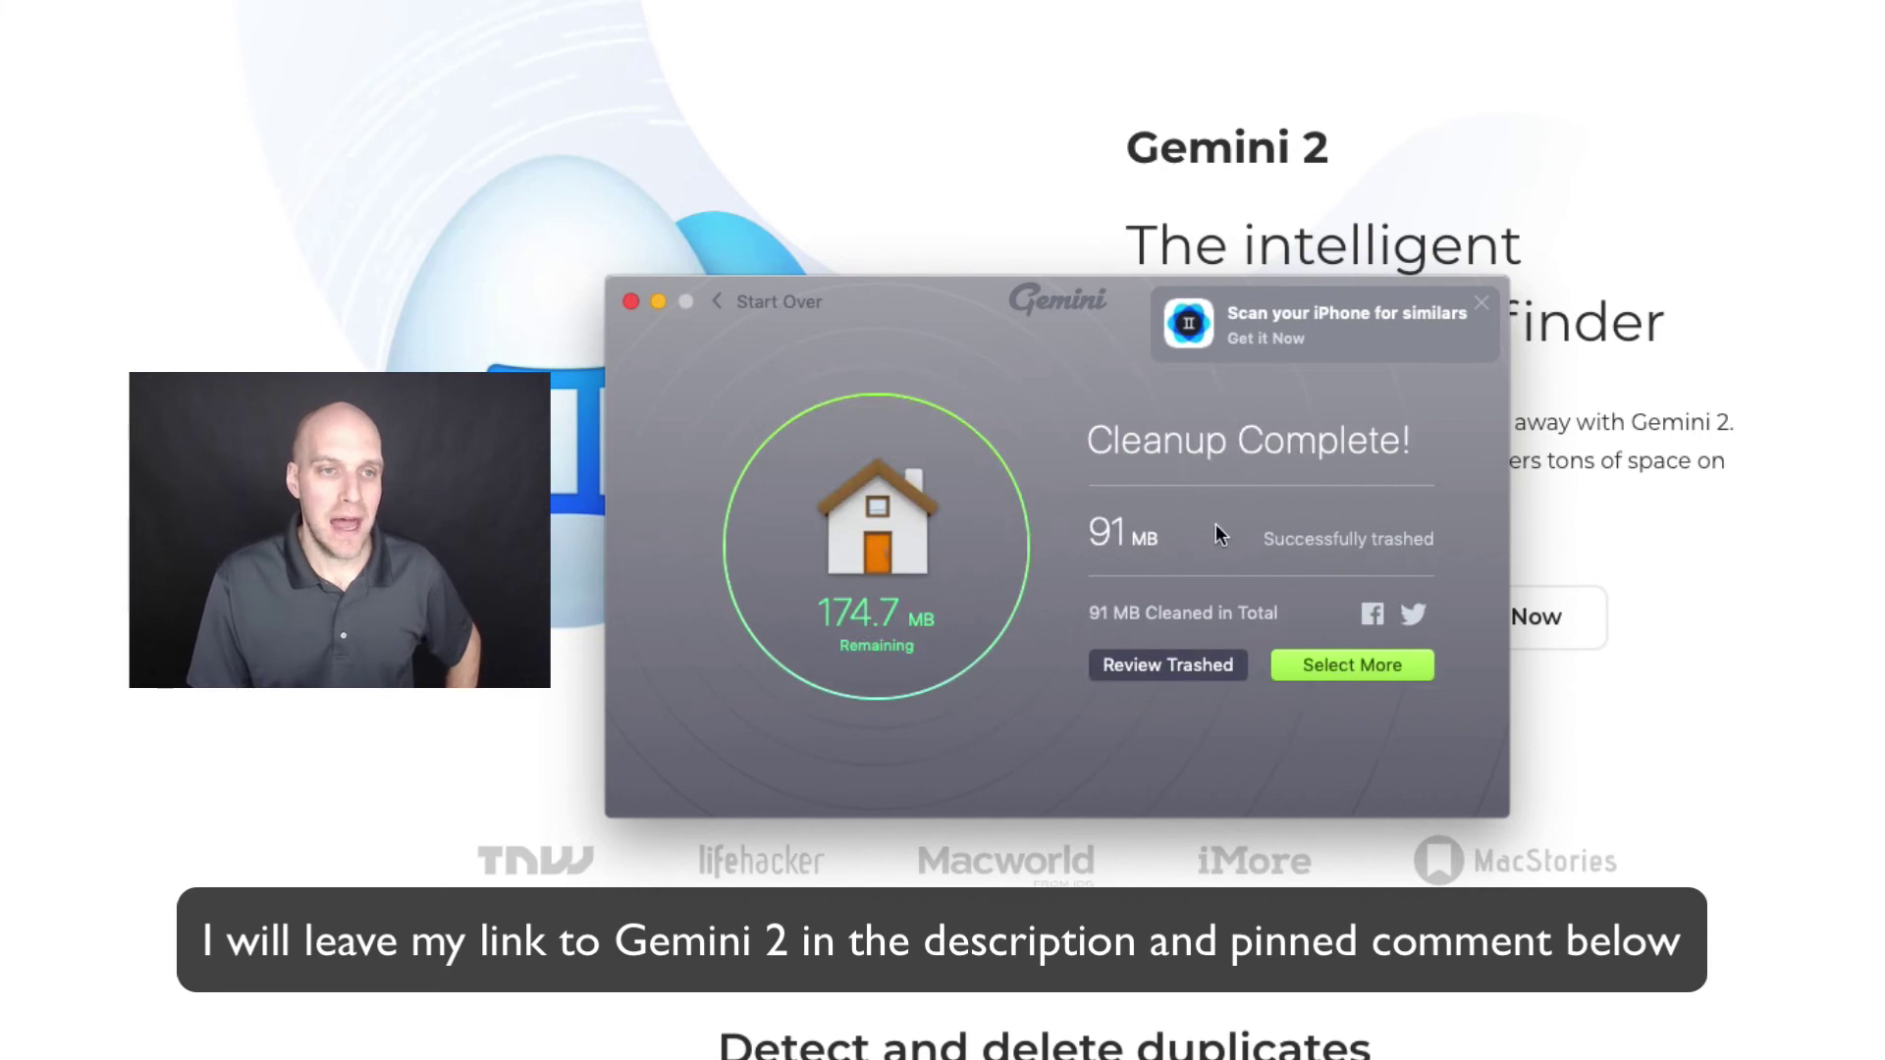